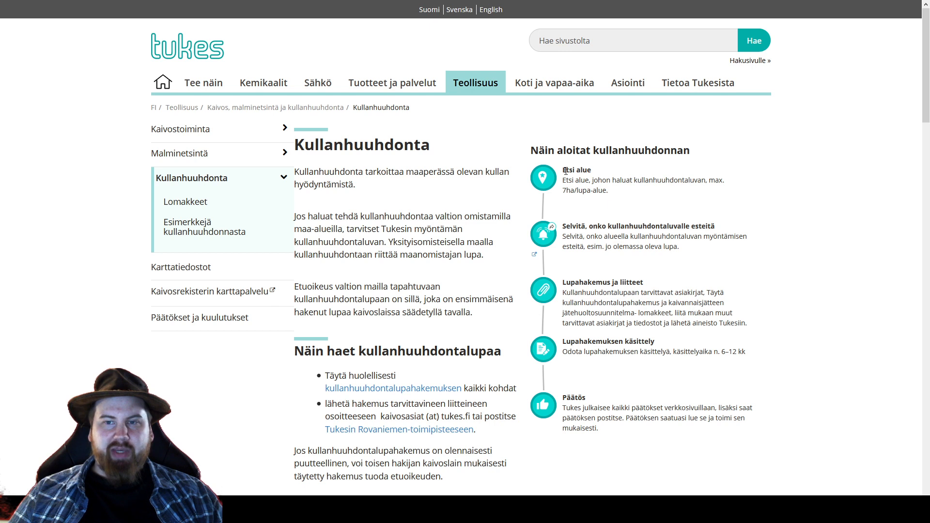
Open the Kaivosrekisterin karttapalvelu map service from the 'Selvitä, onko kullanhuuhdontaluvalle esteitä' step
{"action": "left_click_drag", "start_coordinate": [564, 173], "coordinate": [615, 189]}
{"action": "left_click", "coordinate": [628, 201]}
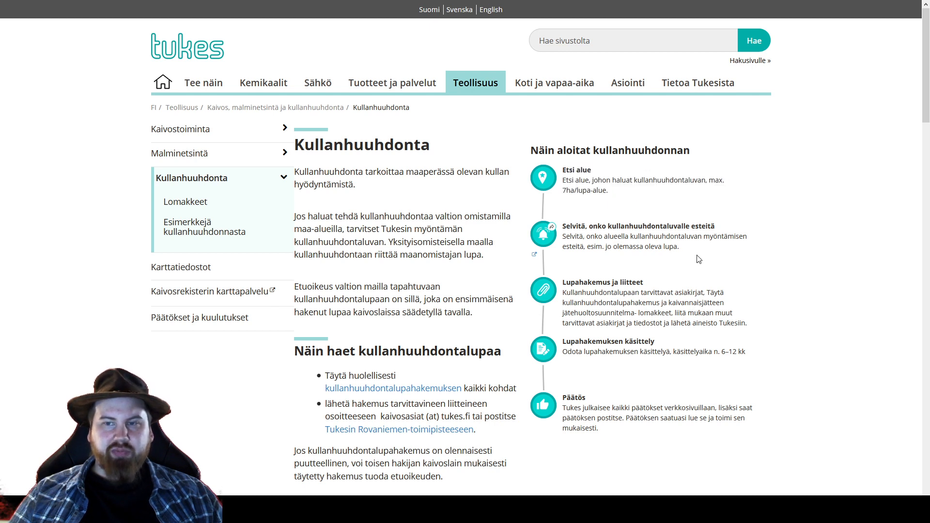
{"action": "left_click_drag", "start_coordinate": [685, 254], "coordinate": [564, 228]}
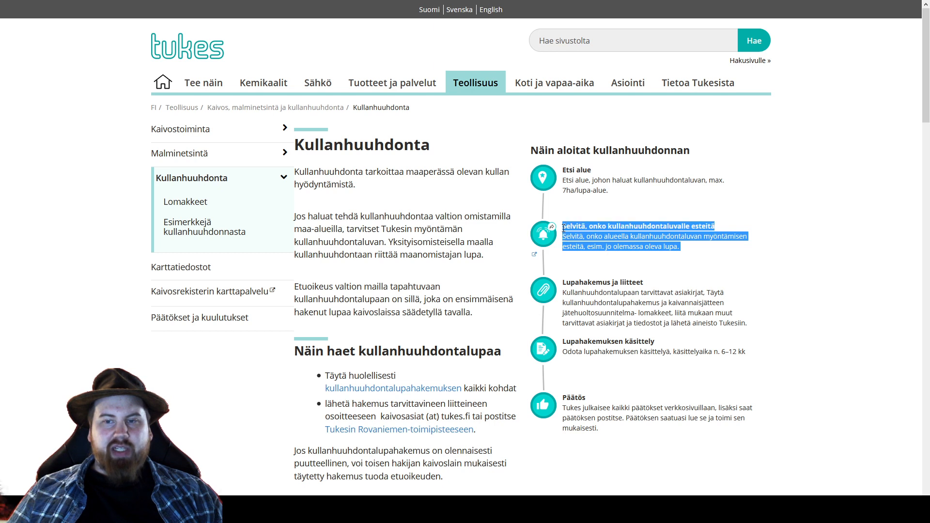
{"action": "left_click", "coordinate": [690, 252]}
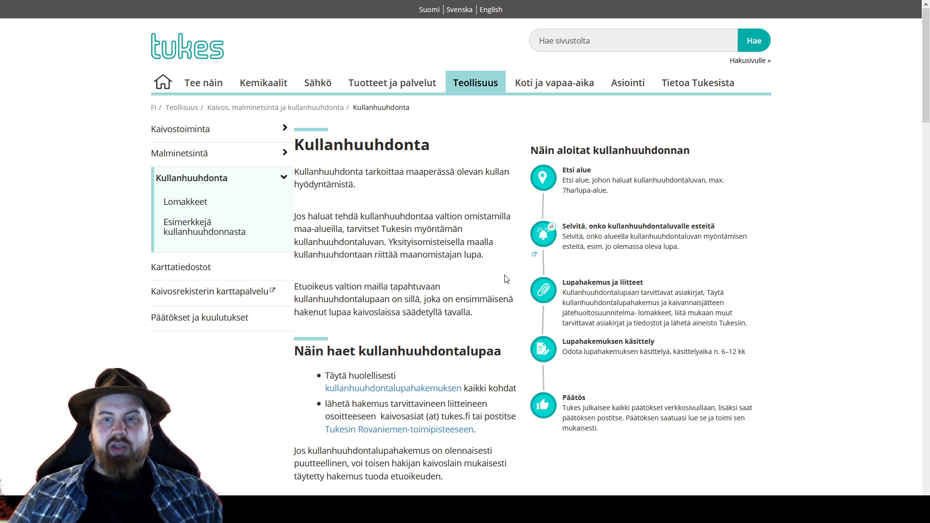
{"action": "left_click", "coordinate": [544, 235]}
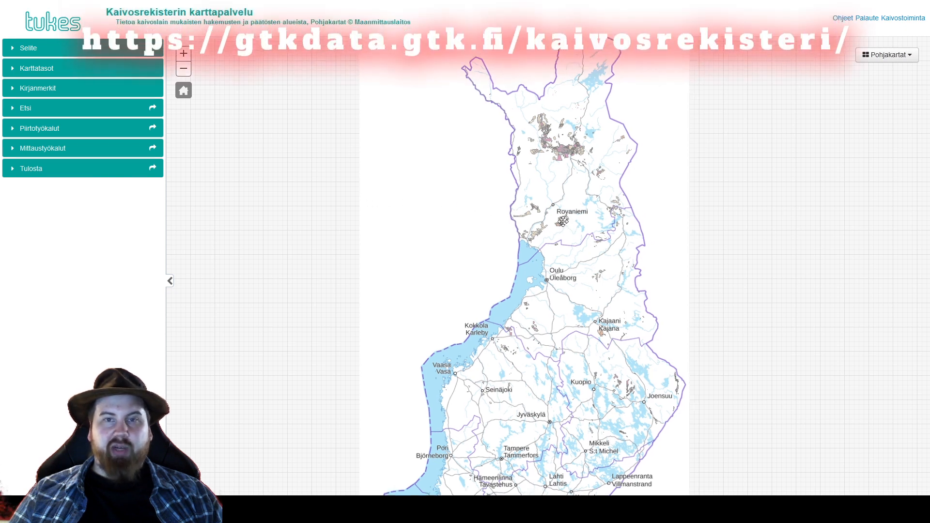
Zoom and pan the mining register map to inspect the Martti area
{"action": "scroll", "coordinate": [572, 201], "scroll_direction": "up", "scroll_amount": 3}
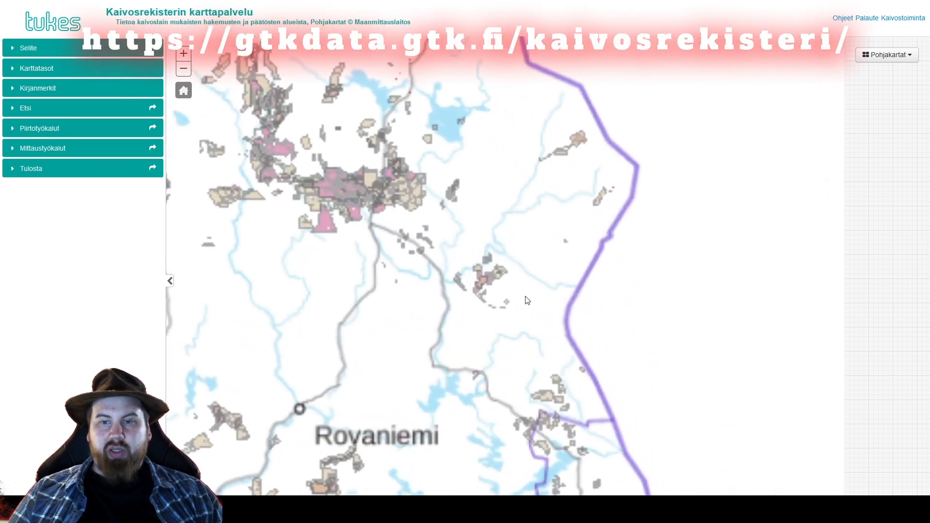
{"action": "scroll", "coordinate": [582, 198], "scroll_direction": "up", "scroll_amount": 3}
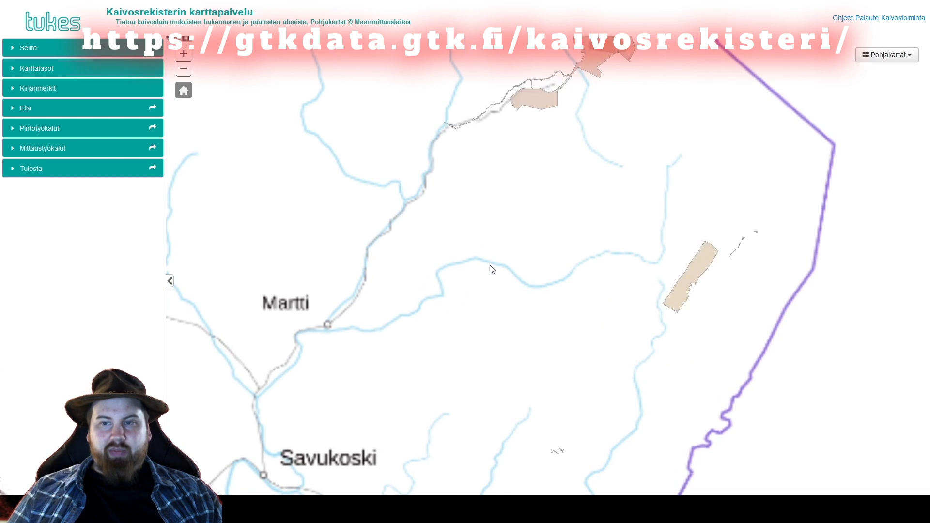
{"action": "left_click_drag", "start_coordinate": [427, 327], "coordinate": [546, 242]}
{"action": "scroll", "coordinate": [462, 256], "scroll_direction": "up", "scroll_amount": 2}
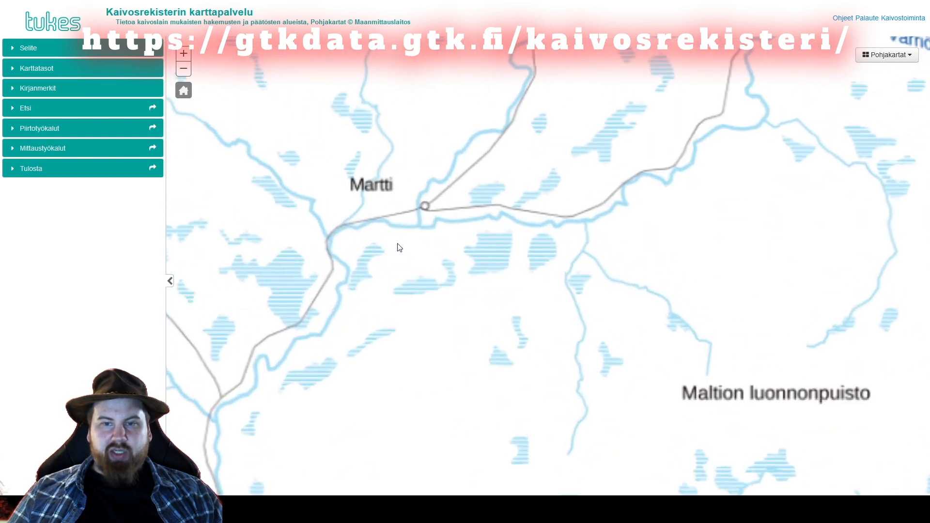
{"action": "scroll", "coordinate": [378, 151], "scroll_direction": "down", "scroll_amount": 2}
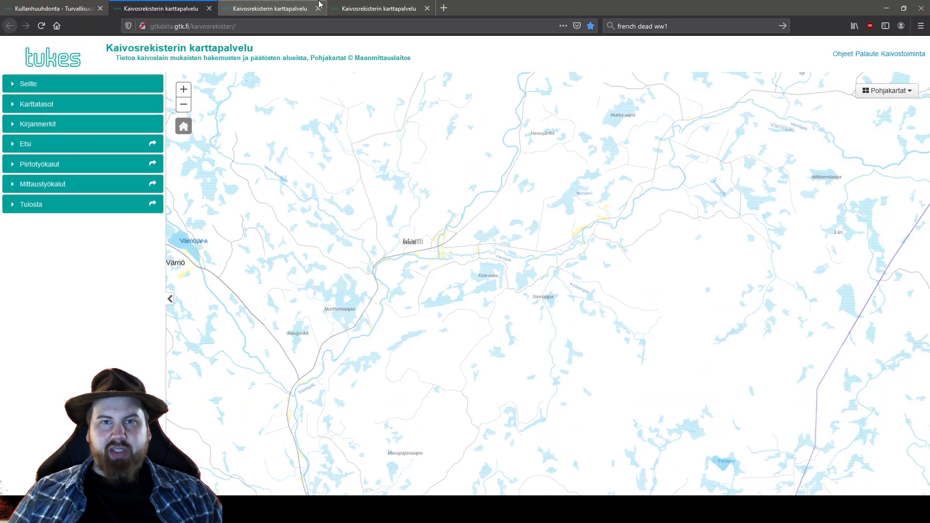
Close the duplicate Kaivosrekisterin karttapalvelu browser tabs
{"action": "left_click", "coordinate": [269, 6]}
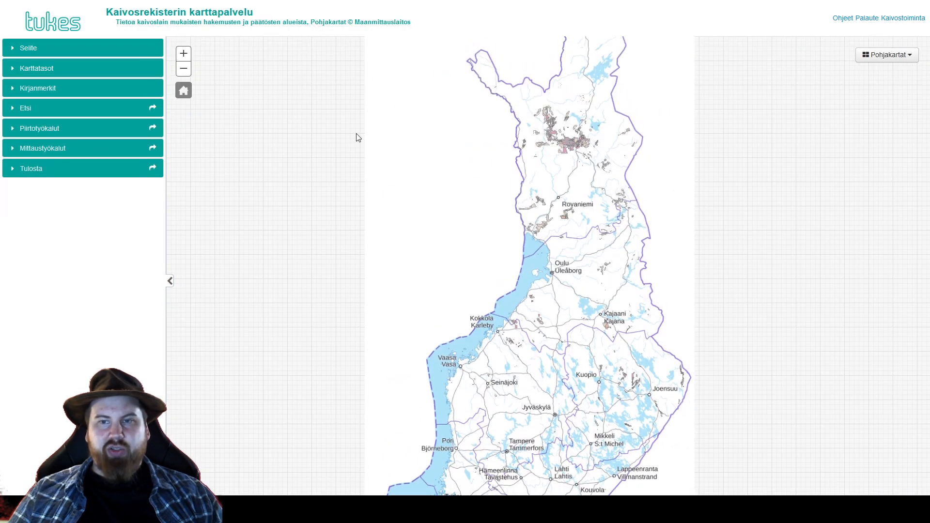
{"action": "left_click", "coordinate": [318, 9]}
{"action": "left_click", "coordinate": [318, 8]}
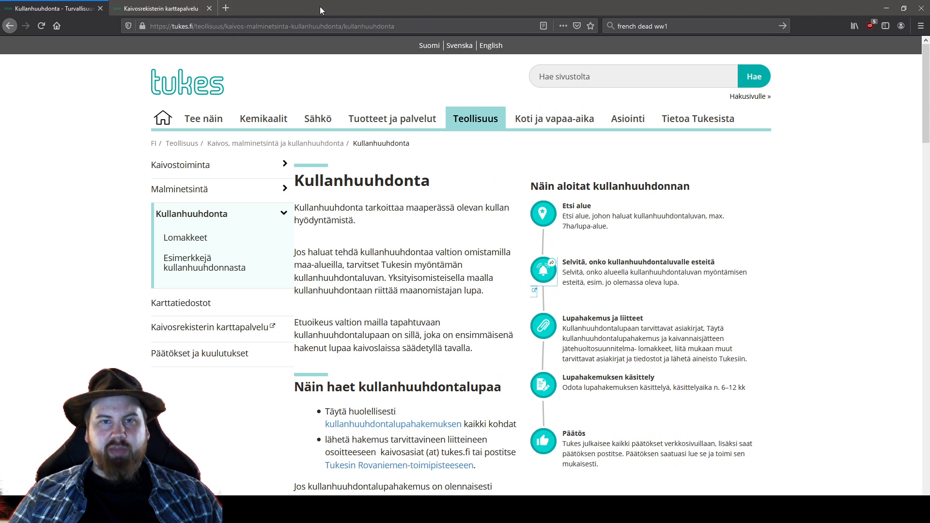
Close the last Kaivosrekisterin karttapalvelu tab, leaving the Kullanhuuhdonta page
{"action": "left_click", "coordinate": [210, 8]}
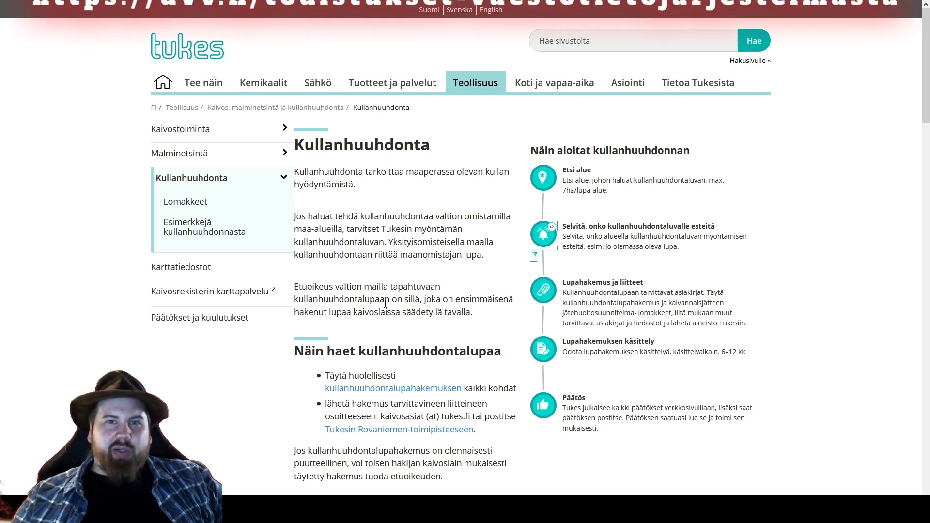
Note the 6–12 month processing time and open the kullanhuuhdontalupahakemus PDF form
{"action": "scroll", "coordinate": [385, 299], "scroll_direction": "down", "scroll_amount": 2}
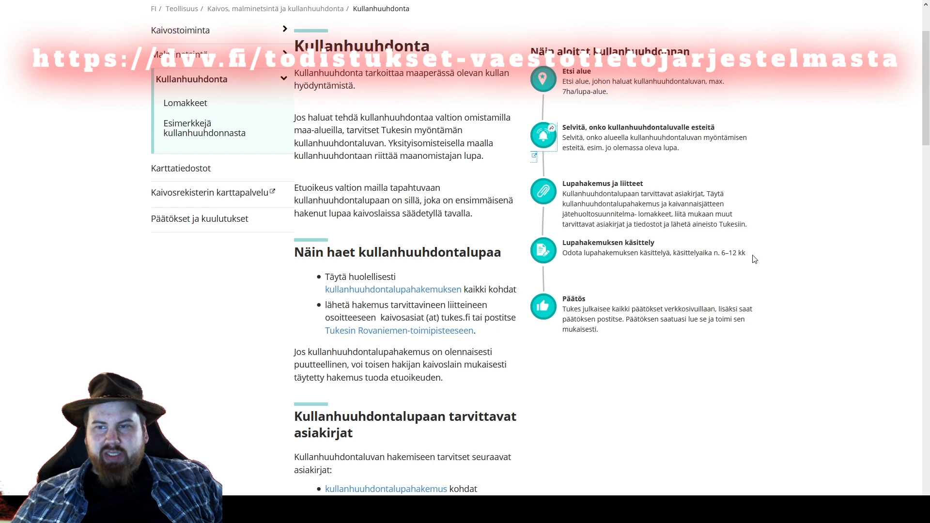
{"action": "left_click_drag", "start_coordinate": [743, 254], "coordinate": [622, 262]}
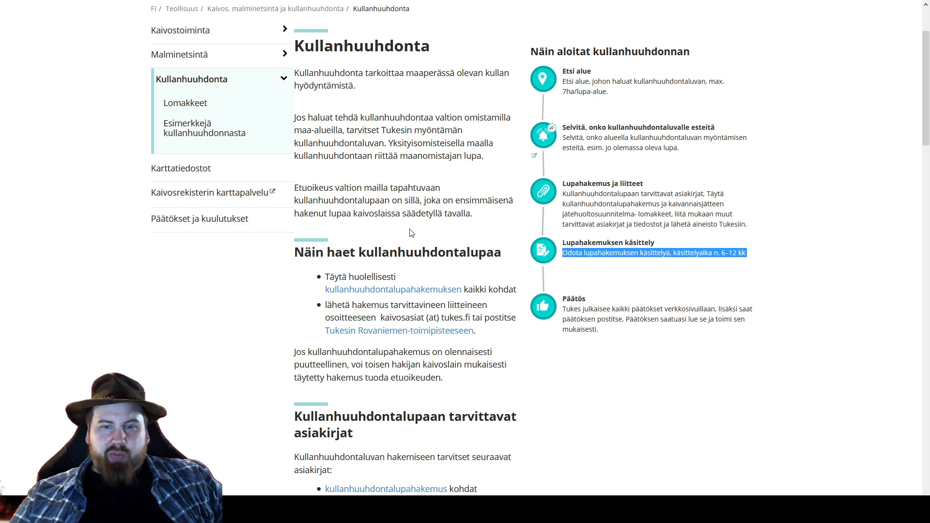
{"action": "left_click", "coordinate": [417, 290]}
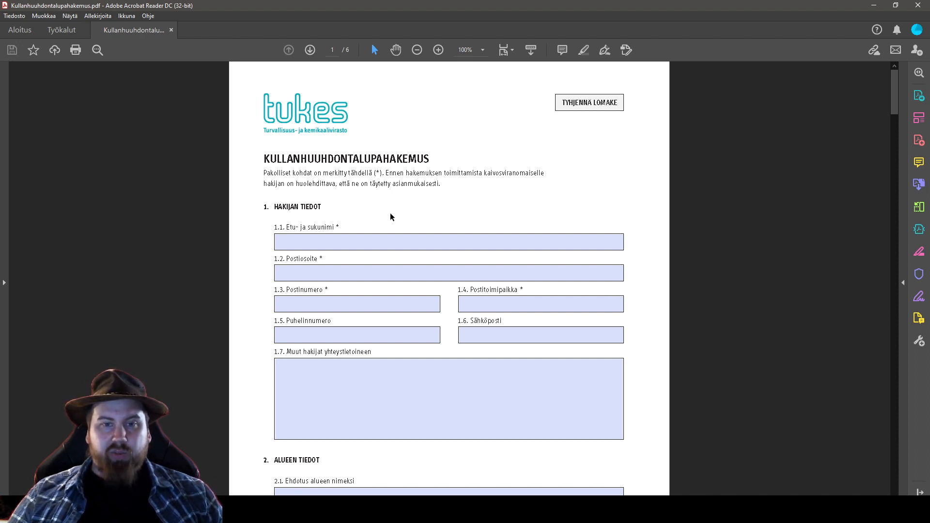
Enter the applicant's full name, street address, postal code and city in section 1
{"action": "scroll", "coordinate": [688, 249], "scroll_direction": "down", "scroll_amount": 2}
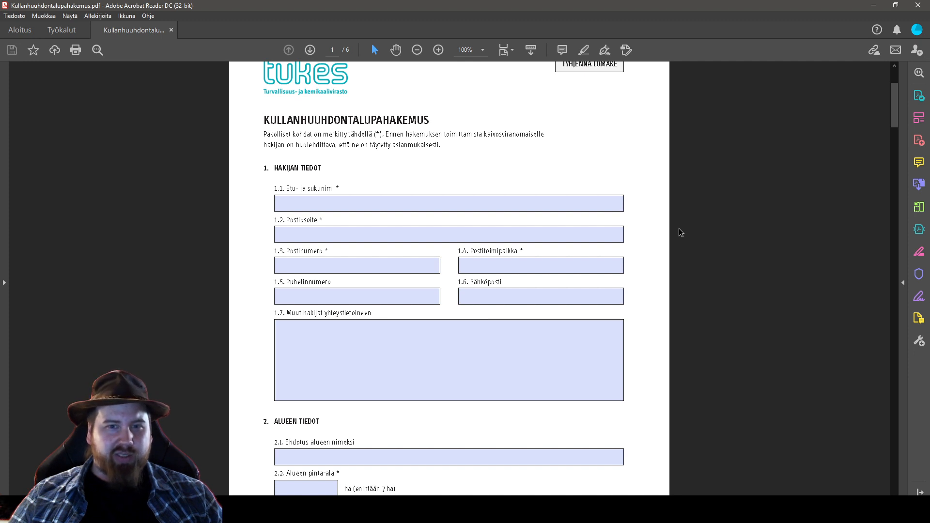
{"action": "scroll", "coordinate": [683, 238], "scroll_direction": "up", "scroll_amount": 2}
{"action": "scroll", "coordinate": [670, 251], "scroll_direction": "down", "scroll_amount": 1}
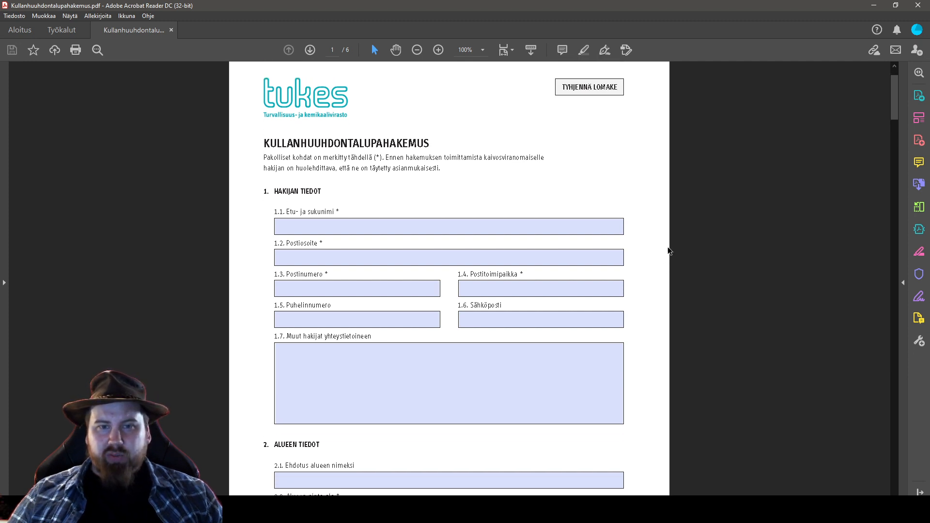
{"action": "scroll", "coordinate": [350, 245], "scroll_direction": "down", "scroll_amount": 1}
{"action": "left_click", "coordinate": [358, 206]}
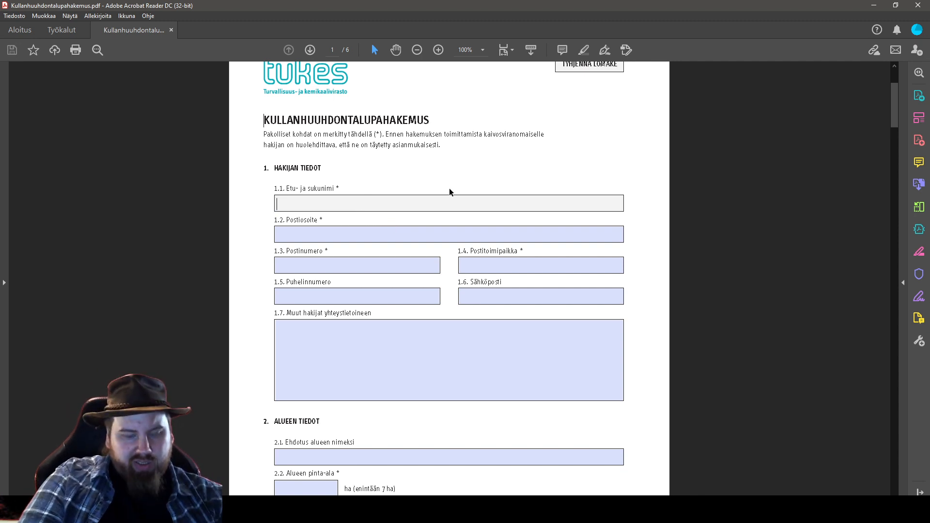
{"action": "type", "text": "Matti "}
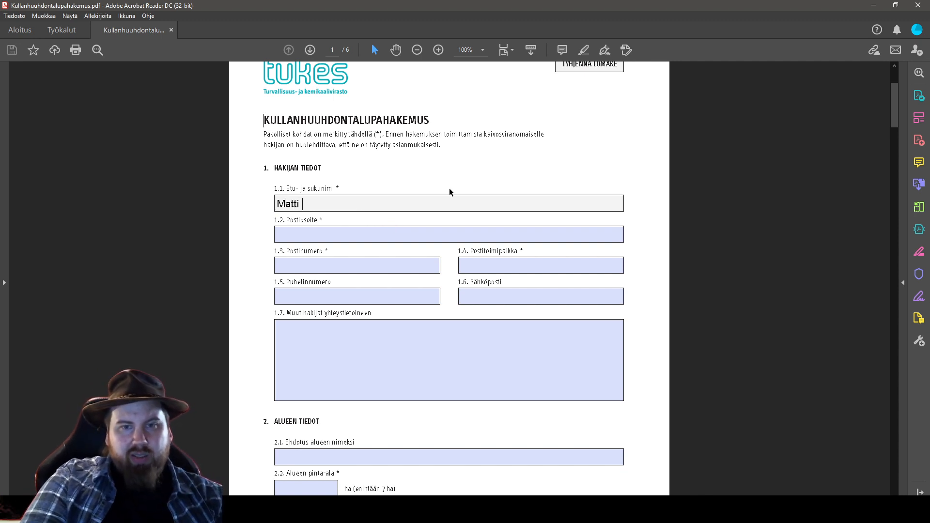
{"action": "type", "text": "Meikäläinen"}
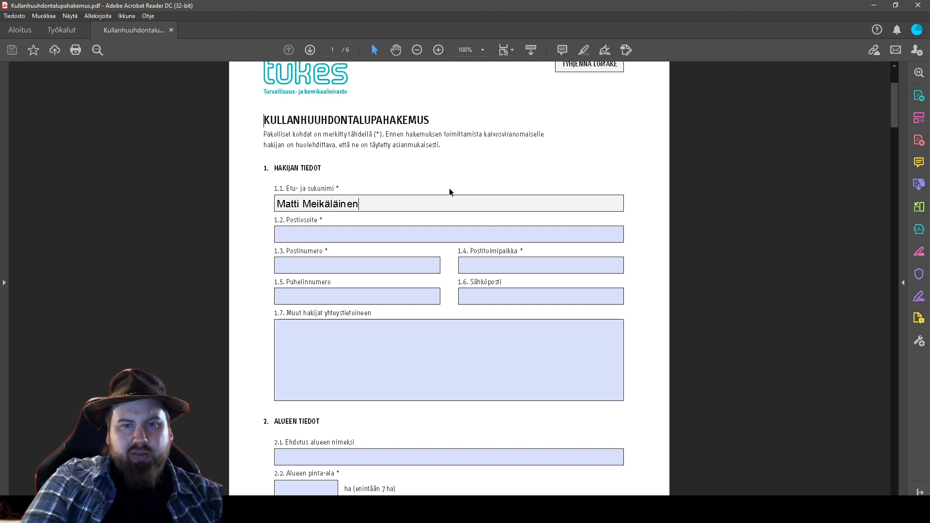
{"action": "key", "text": "Tab"}
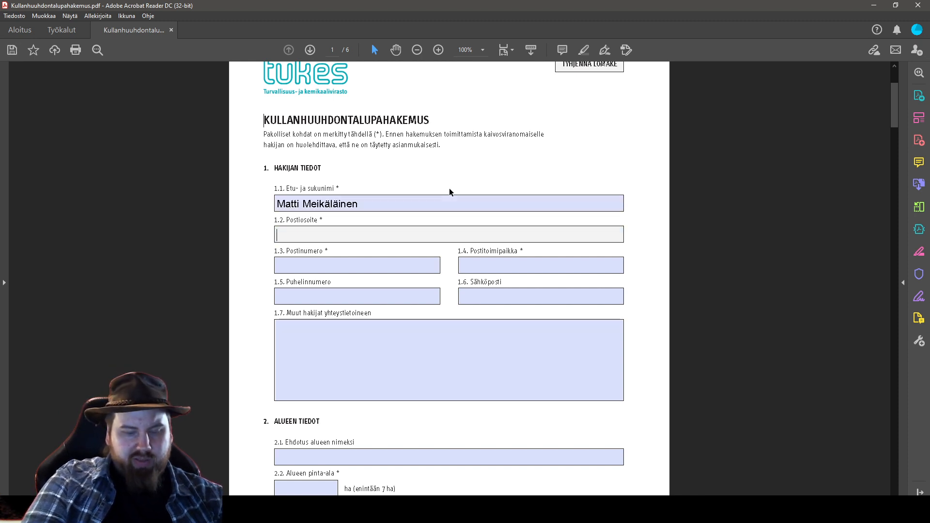
{"action": "type", "text": "Meikänkuja 1"}
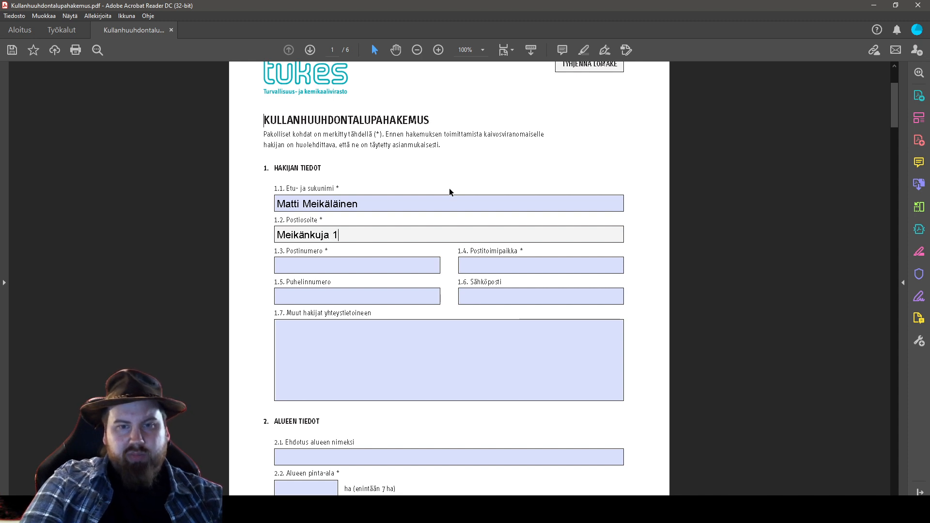
{"action": "key", "text": "Tab"}
{"action": "type", "text": "96300"}
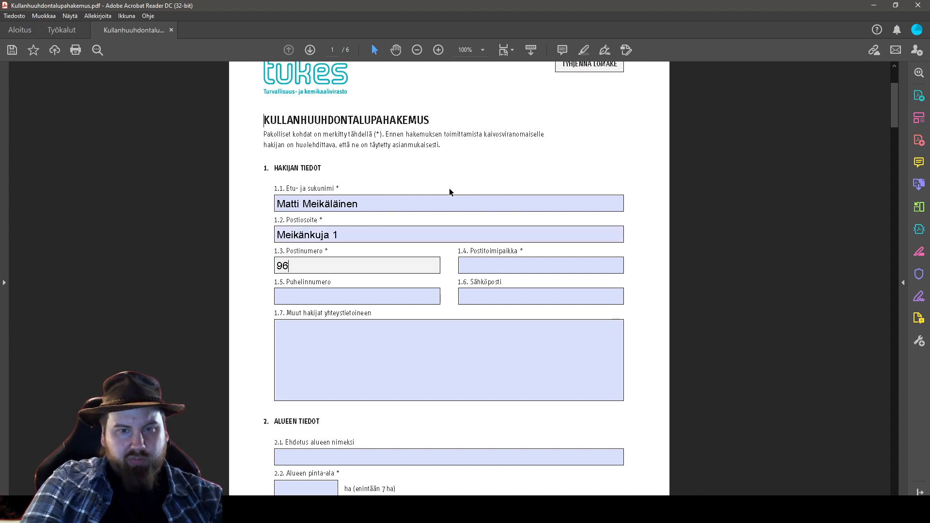
{"action": "key", "text": "Tab"}
{"action": "type", "text": "Rovaniemi"}
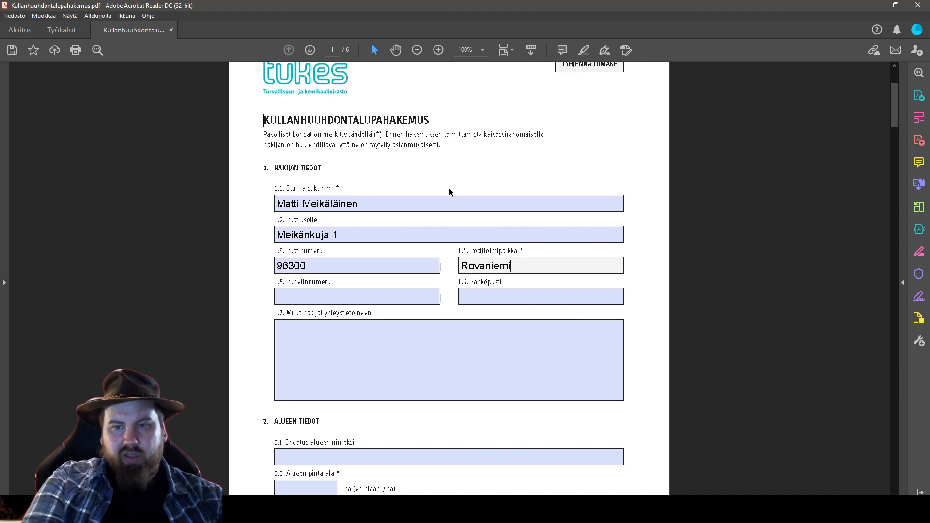
Fill in the applicant's phone number and e-mail address
{"action": "key", "text": "Tab"}
{"action": "type", "text": "040"}
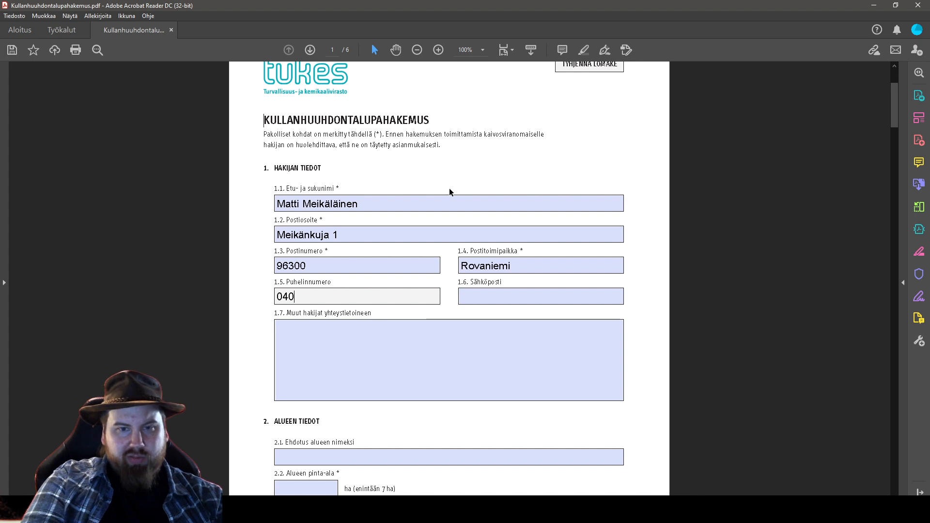
{"action": "type", "text": "12341234"}
{"action": "key", "text": "Tab"}
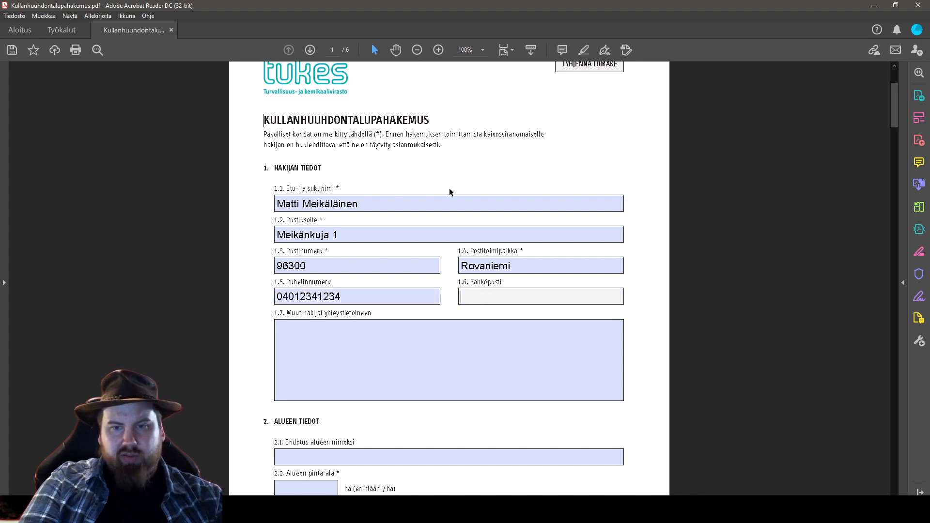
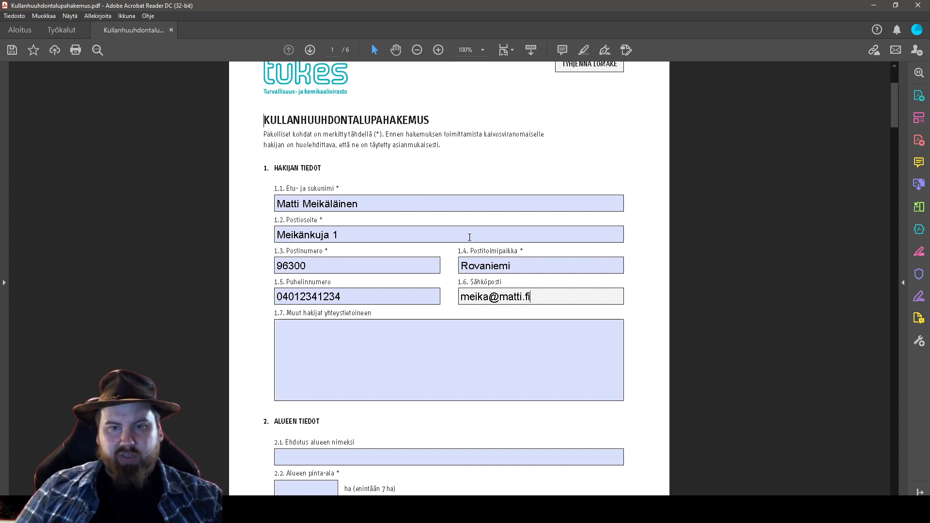
Leave the other applicants field 1.7 empty and scroll down to section 2, Alueen tiedot
{"action": "left_click", "coordinate": [439, 335]}
{"action": "scroll", "coordinate": [228, 352], "scroll_direction": "down", "scroll_amount": 1}
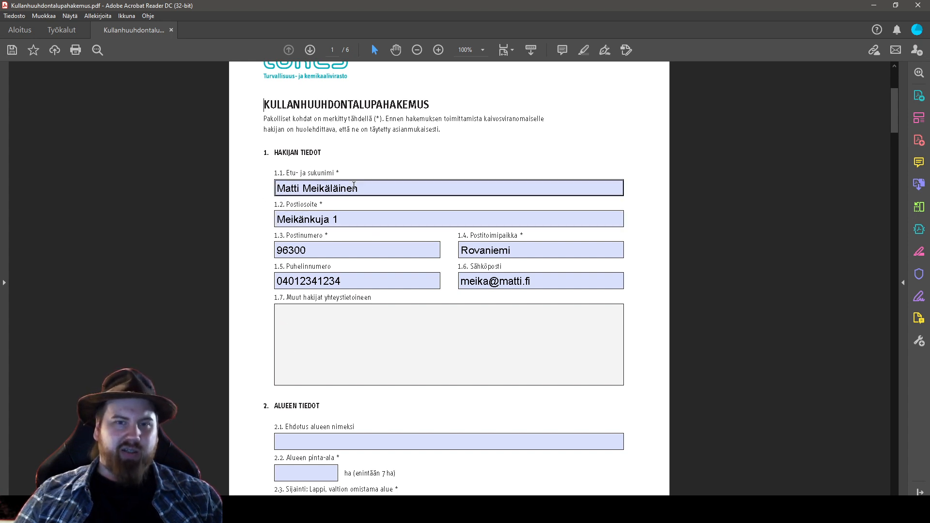
{"action": "scroll", "coordinate": [257, 338], "scroll_direction": "down", "scroll_amount": 1}
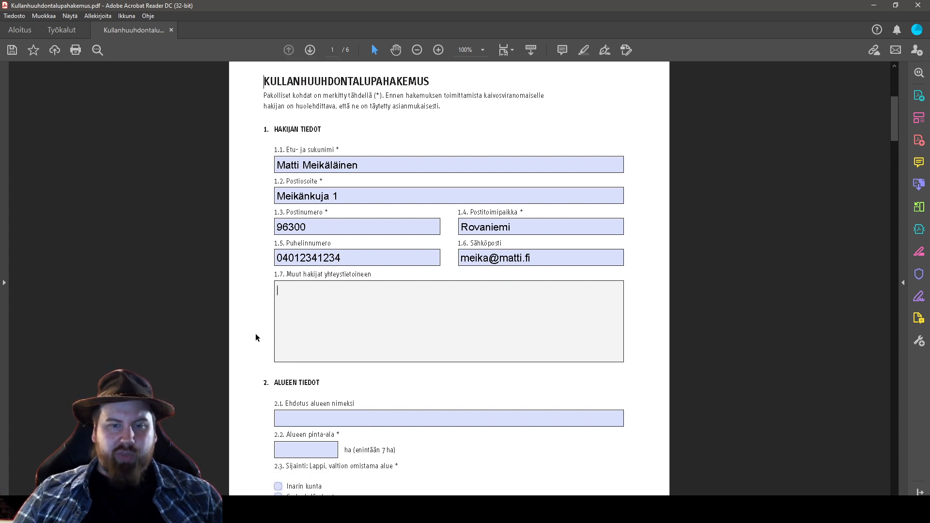
{"action": "scroll", "coordinate": [257, 337], "scroll_direction": "down", "scroll_amount": 20}
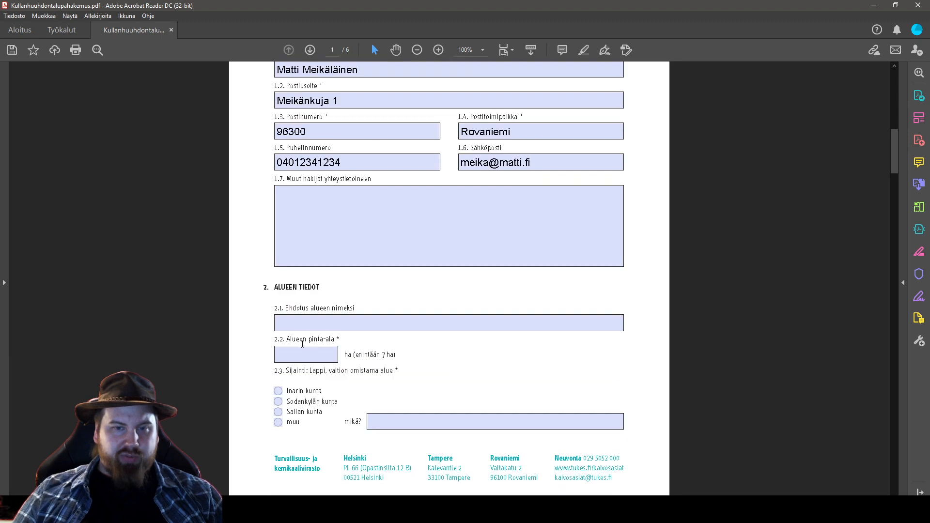
Fill fields 2.1–2.3 with area name Meikänmonttu, size 4 ha and municipality Inarin kunta
{"action": "left_click", "coordinate": [365, 323]}
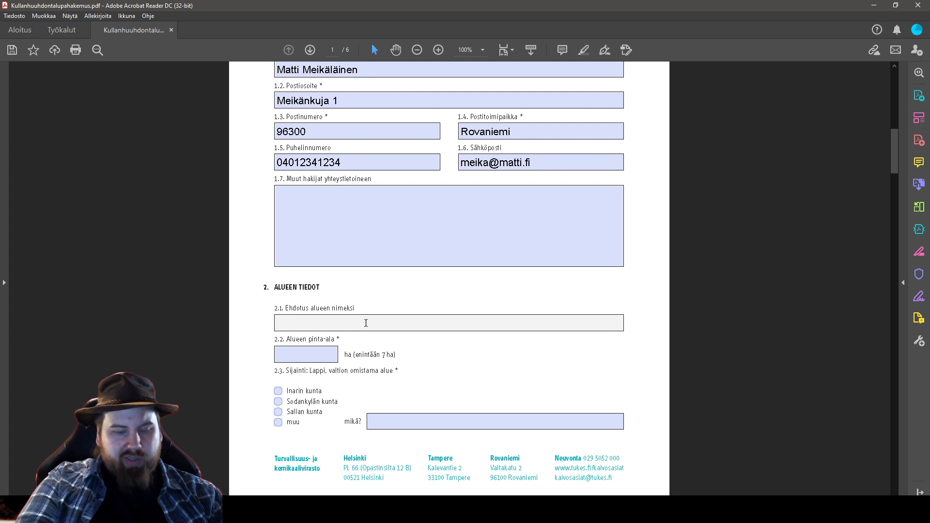
{"action": "type", "text": "Meikänmonttu"}
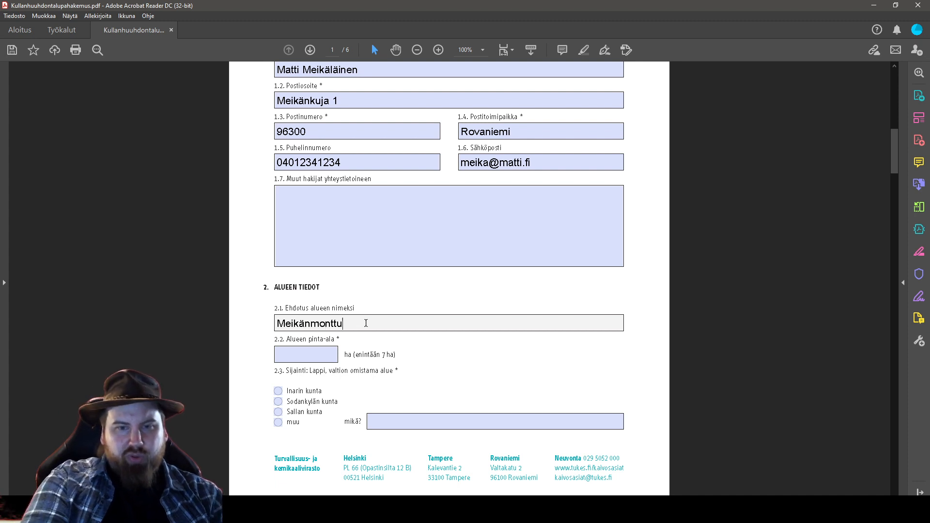
{"action": "left_click", "coordinate": [307, 358]}
{"action": "type", "text": "4"}
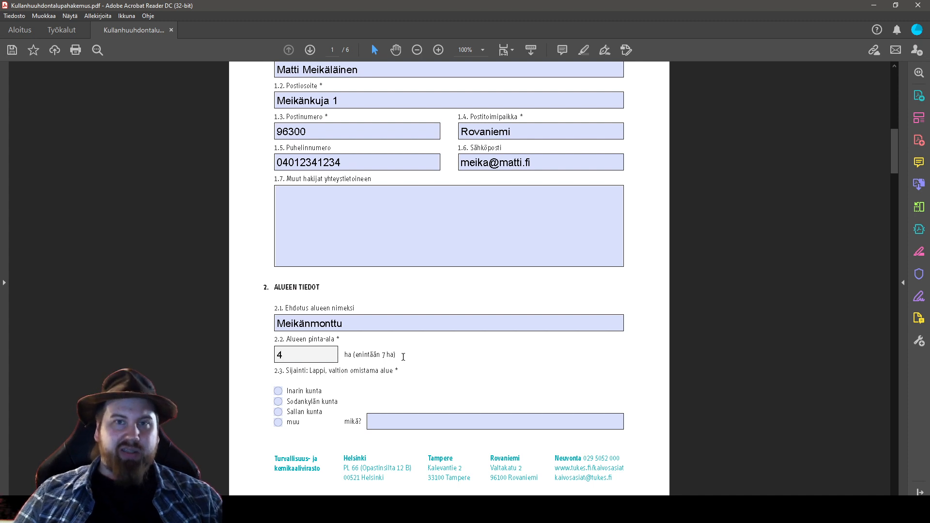
{"action": "left_click", "coordinate": [279, 391]}
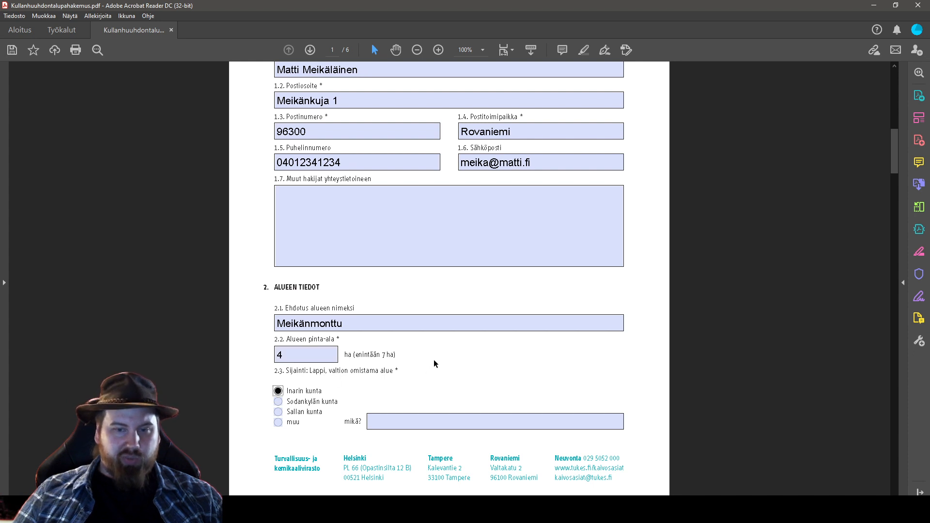
{"action": "scroll", "coordinate": [783, 339], "scroll_direction": "up", "scroll_amount": 2}
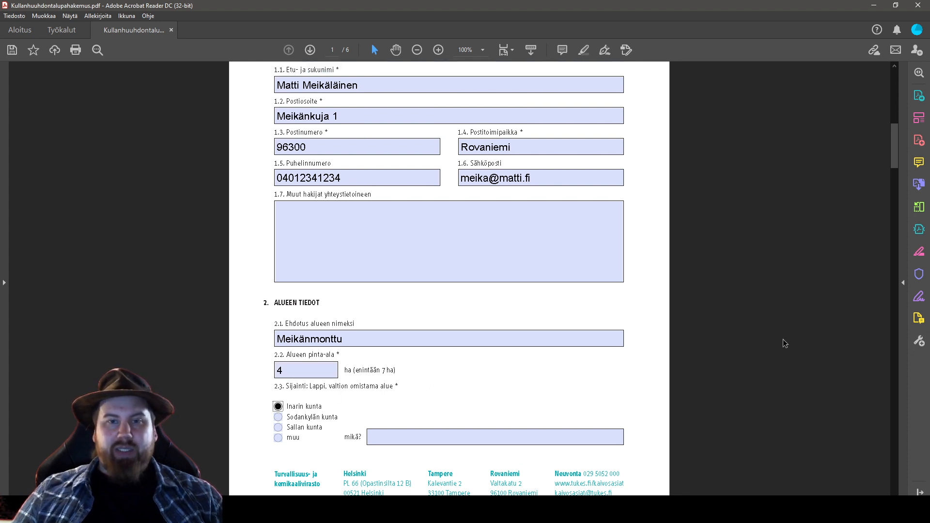
{"action": "scroll", "coordinate": [783, 339], "scroll_direction": "down", "scroll_amount": 1}
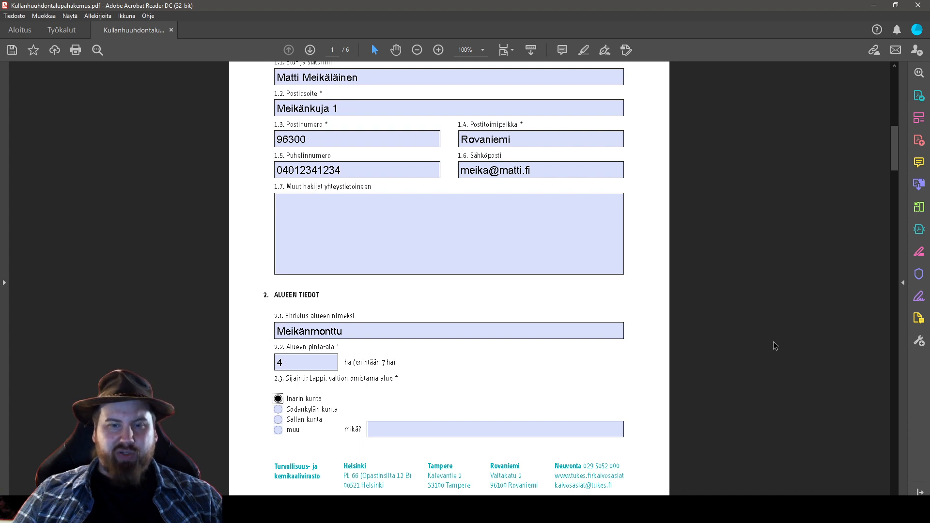
{"action": "scroll", "coordinate": [773, 342], "scroll_direction": "down", "scroll_amount": 5}
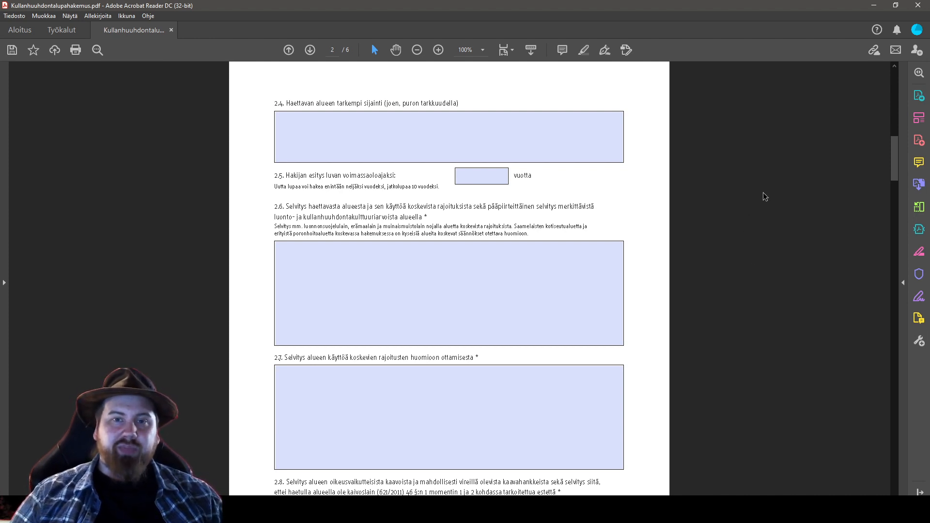
Type 'Miessijokeen laskevan Kaarreojan sivuhaara. Noin puoli kilometriä Isolan kaivoksista etelään.' into field 2.4
{"action": "left_click", "coordinate": [376, 120]}
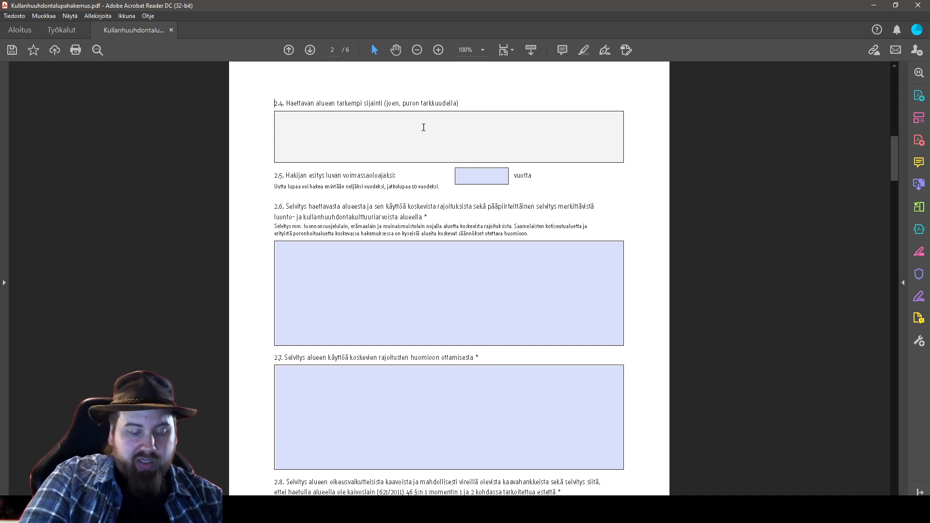
{"action": "type", "text": "M"}
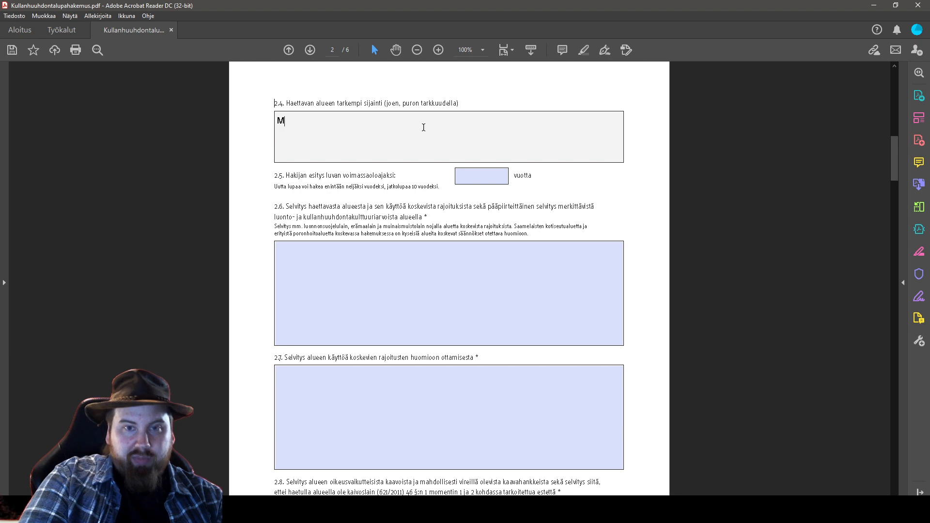
{"action": "type", "text": "iessijokeen laskevan kaar"}
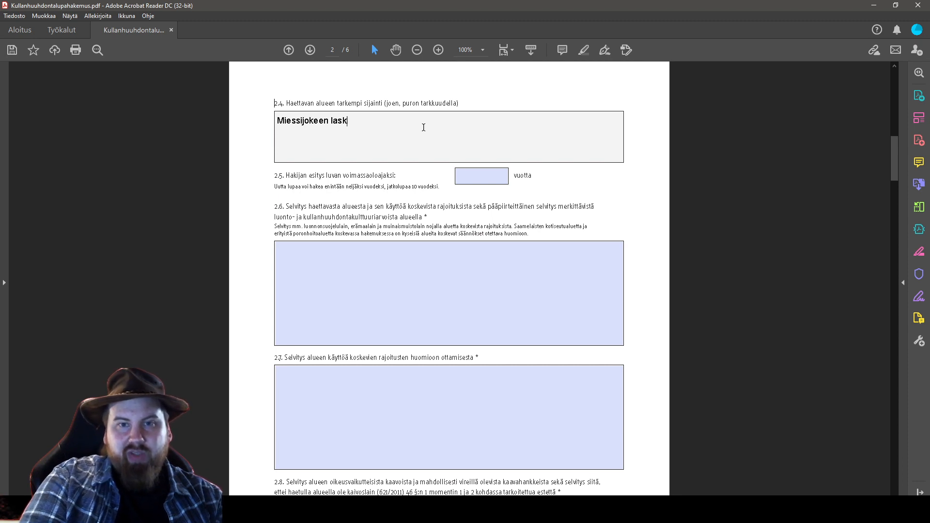
{"action": "key", "text": "BackSpace"}
{"action": "key", "text": "BackSpace"}
{"action": "key", "text": "BackSpace"}
{"action": "key", "text": "BackSpace"}
{"action": "type", "text": "Kaarreojan "}
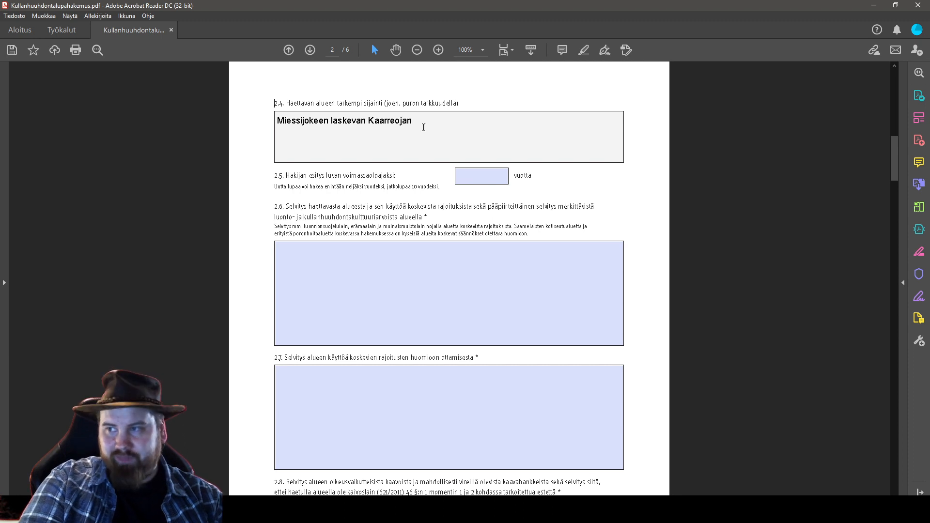
{"action": "type", "text": "sivuhaara"}
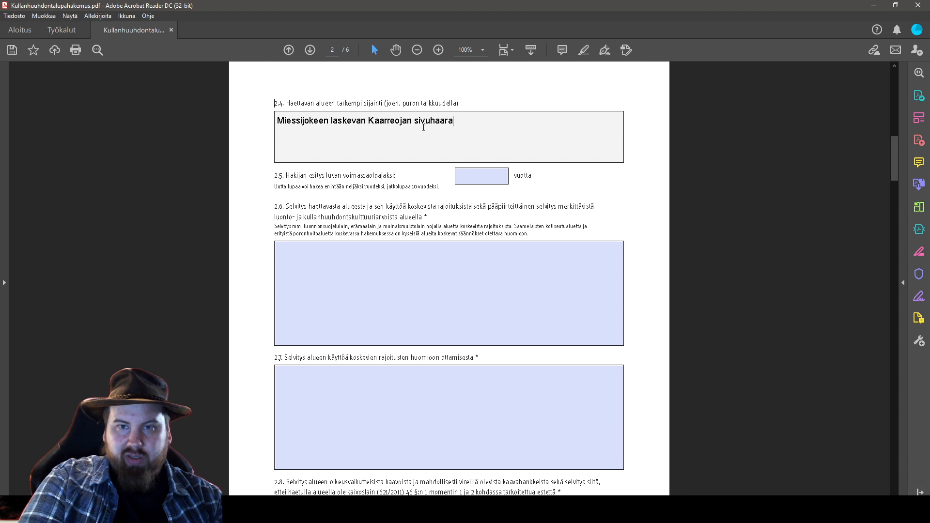
{"action": "type", "text": ". "}
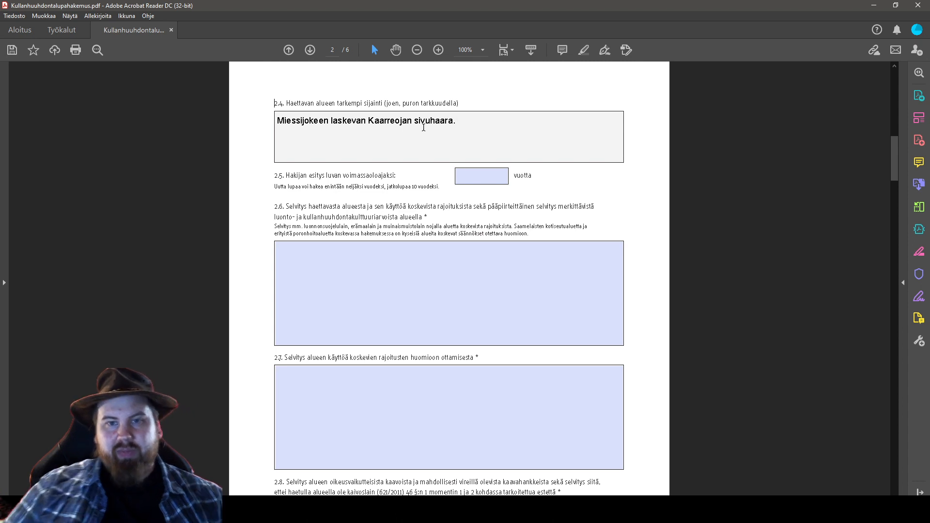
{"action": "type", "text": "A"}
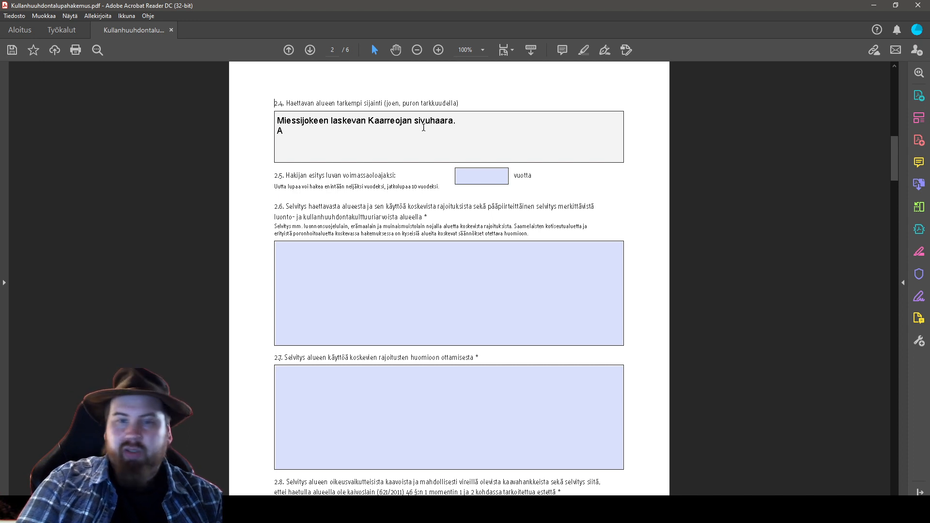
{"action": "key", "text": "BackSpace"}
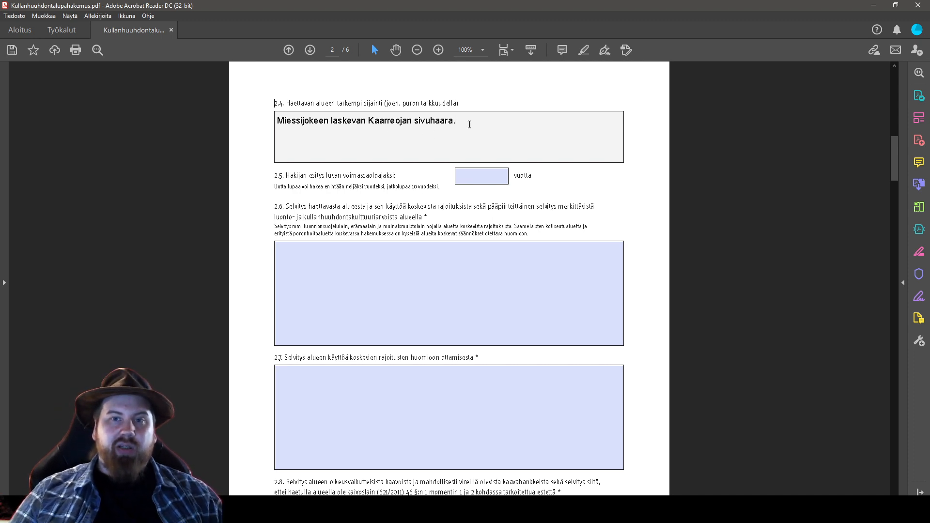
{"action": "type", "text": "Noin p"}
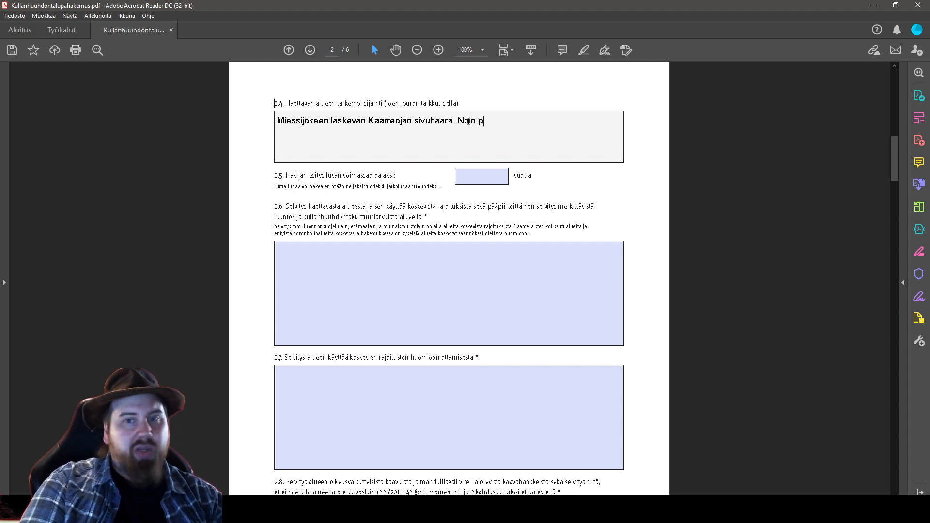
{"action": "type", "text": "uoli kilometriä "}
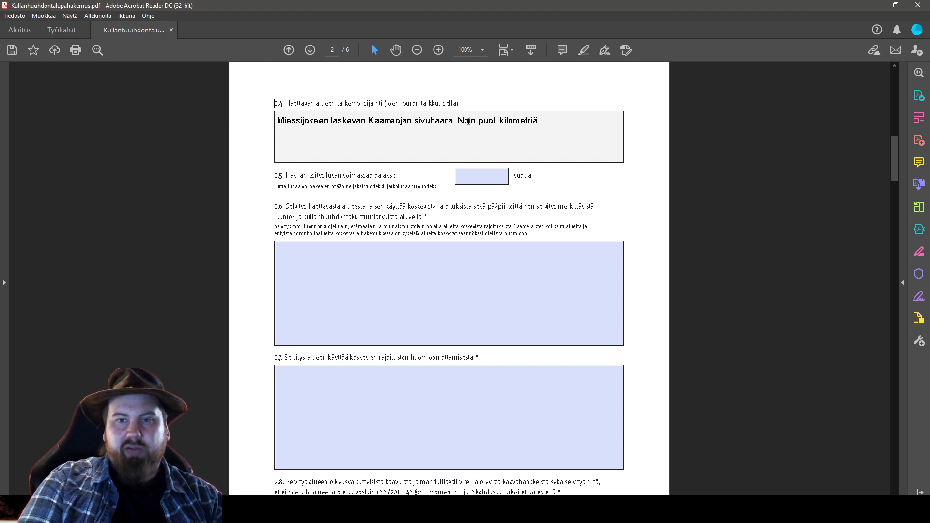
{"action": "type", "text": "Isolan kaivo"}
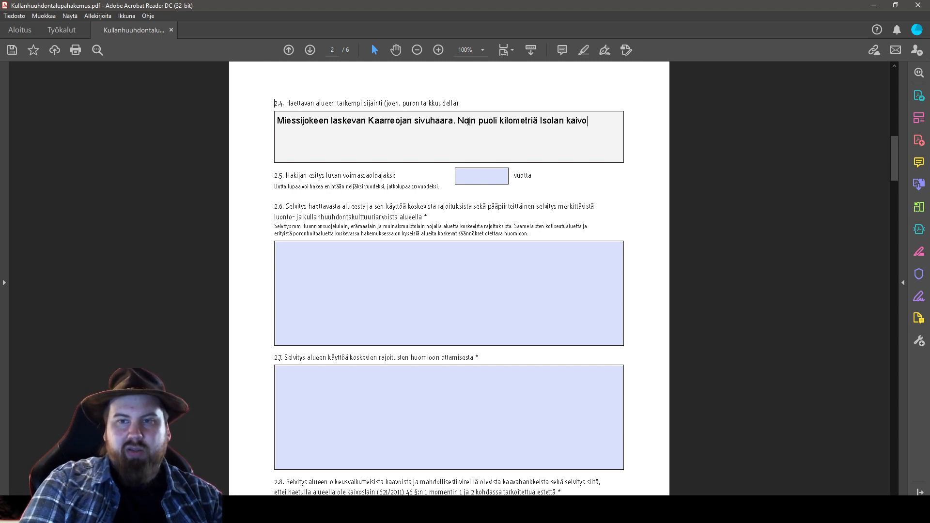
{"action": "type", "text": "ksista etelään."}
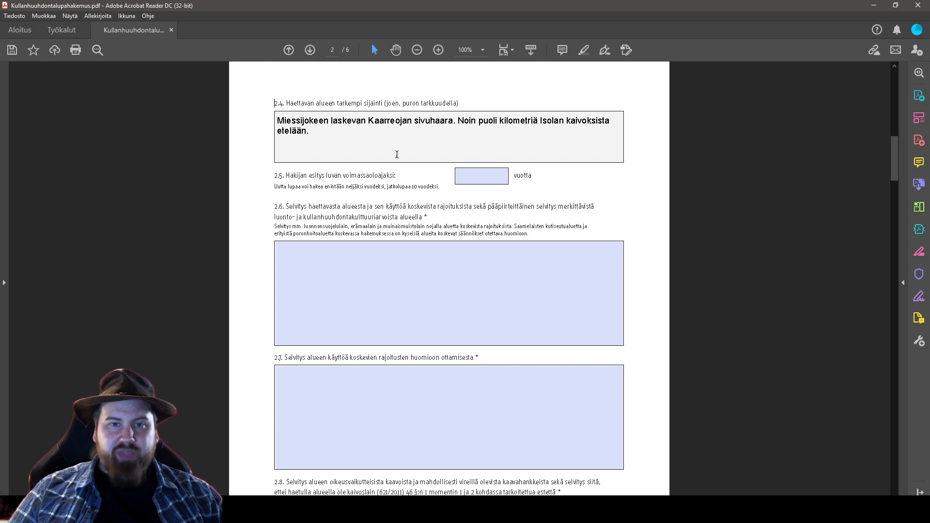
{"action": "left_click", "coordinate": [430, 185]}
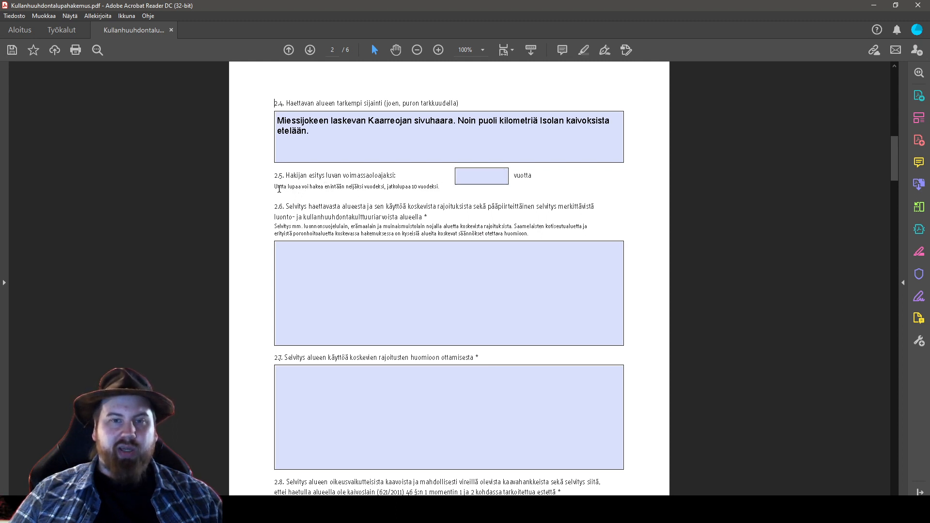
Request a permit validity of 4 years in field 2.5
{"action": "left_click_drag", "start_coordinate": [274, 188], "coordinate": [420, 187]}
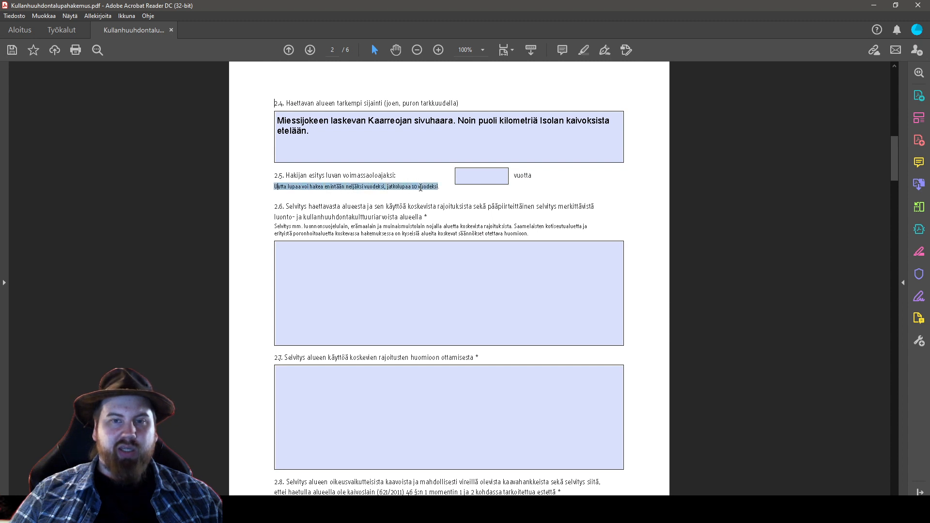
{"action": "left_click", "coordinate": [360, 197]}
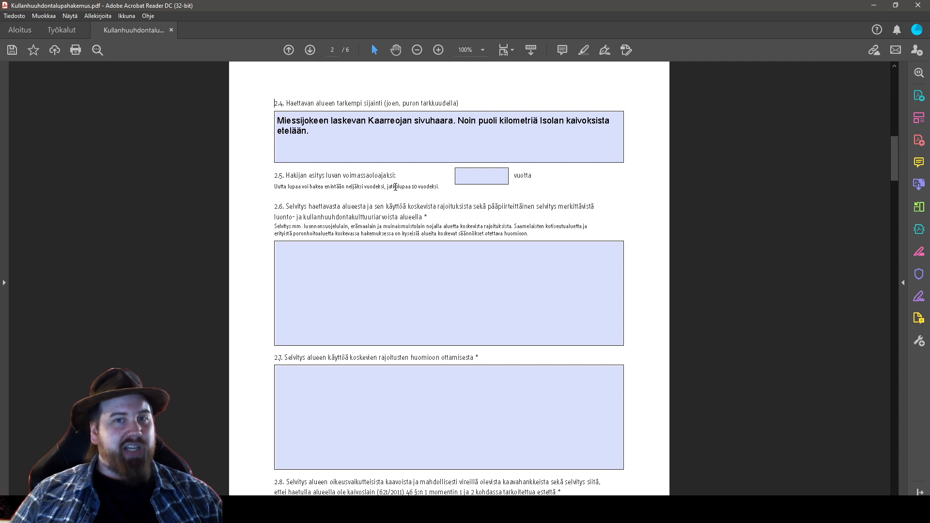
{"action": "left_click", "coordinate": [481, 182]}
{"action": "type", "text": "4"}
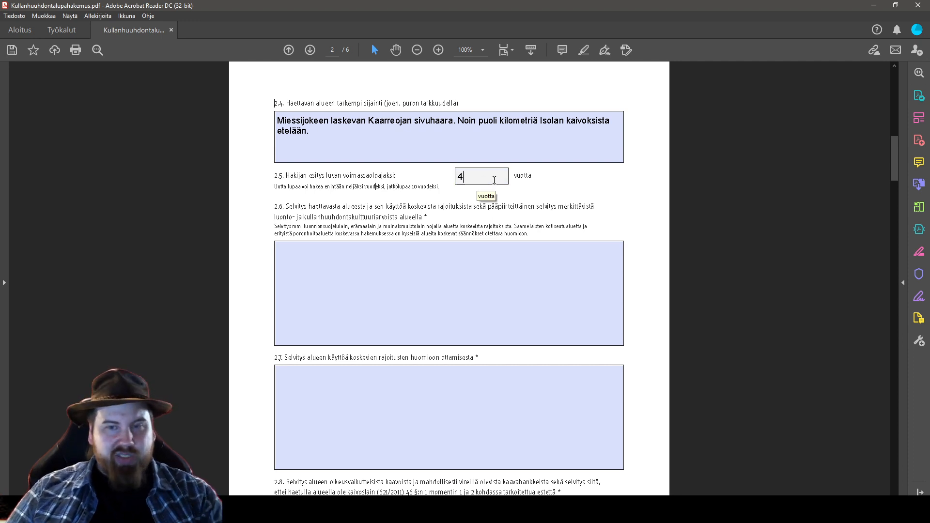
{"action": "left_click", "coordinate": [603, 211]}
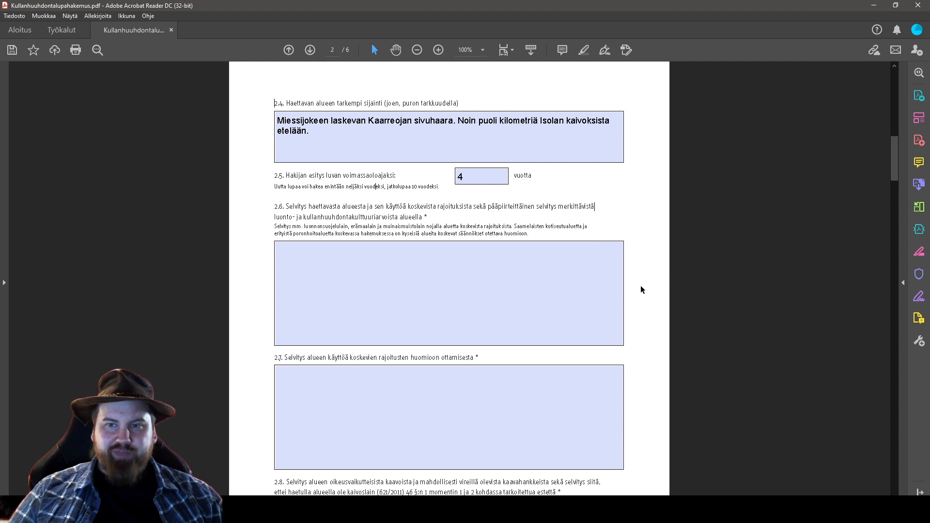
{"action": "left_click", "coordinate": [343, 263]}
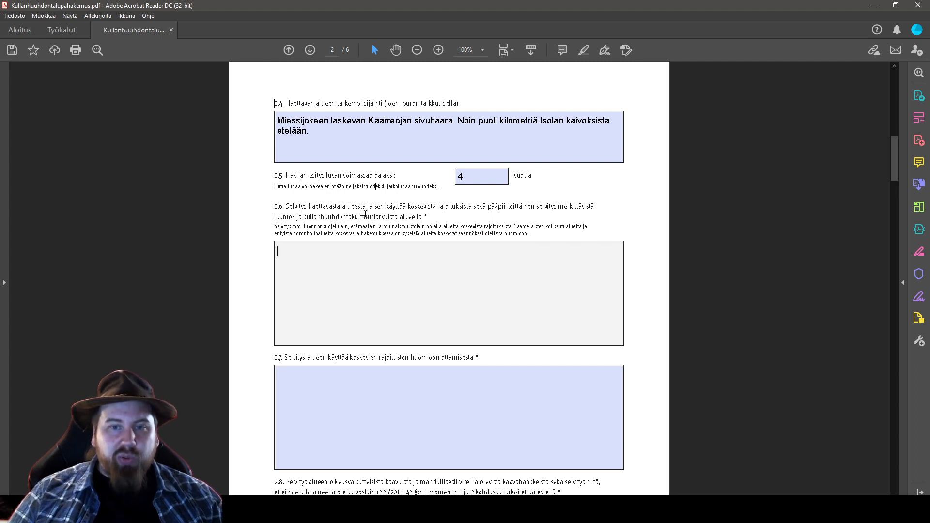
In field 2.6, state the area lies in Lemmenjoki National Park and Sallivaara herding district
{"action": "left_click", "coordinate": [431, 218]}
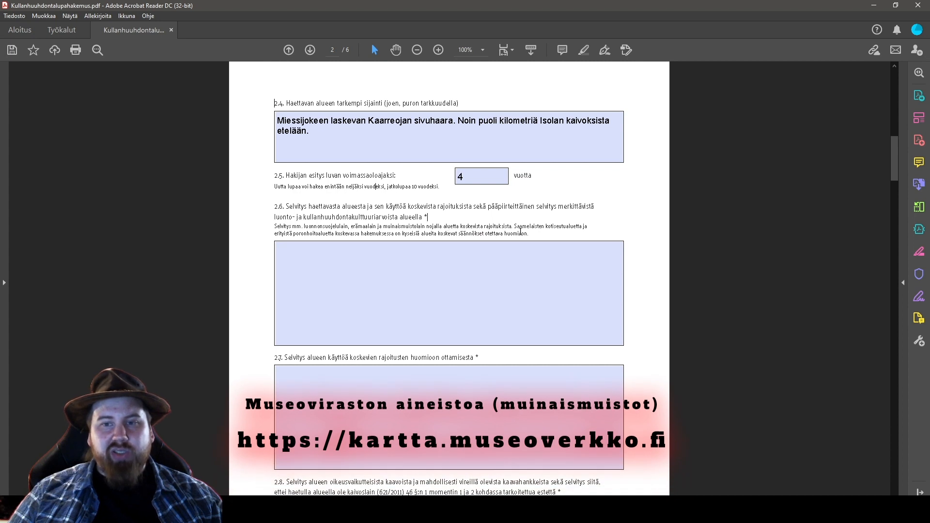
{"action": "left_click", "coordinate": [309, 246]}
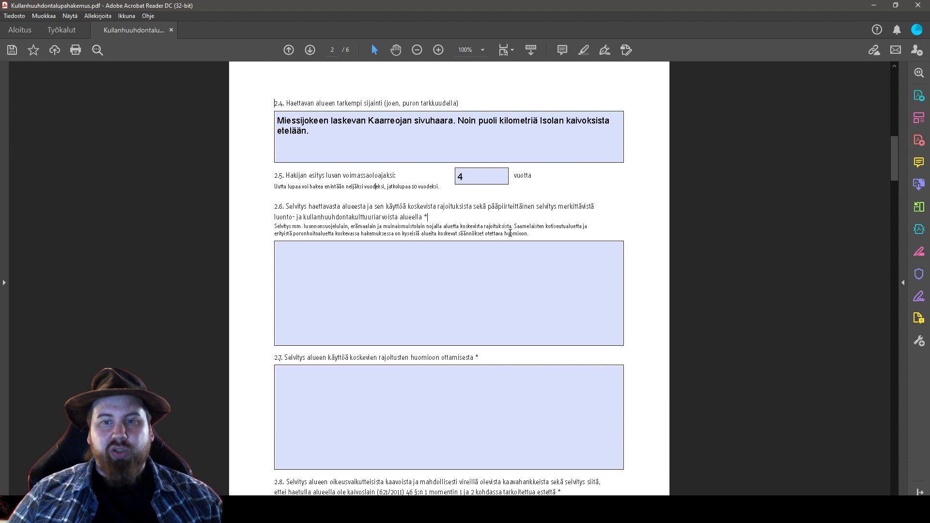
{"action": "left_click", "coordinate": [526, 264]}
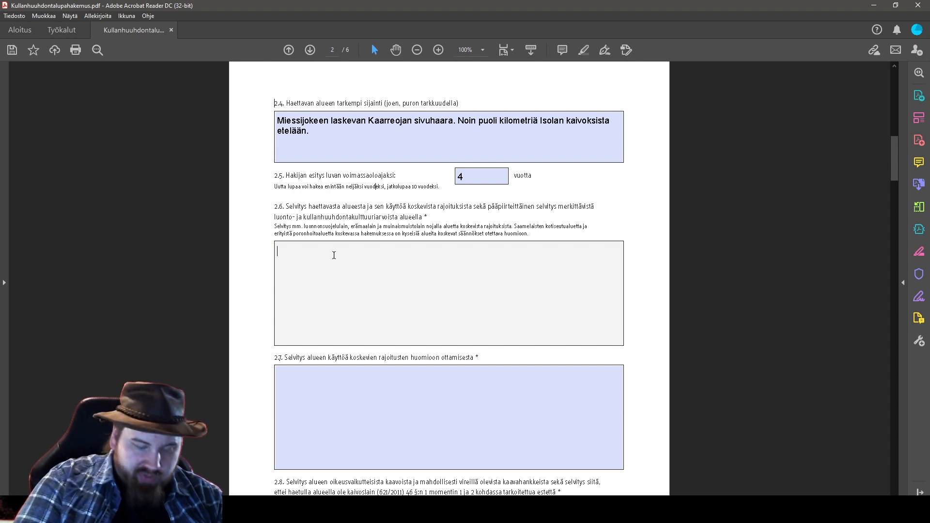
{"action": "type", "text": "Alue ku"}
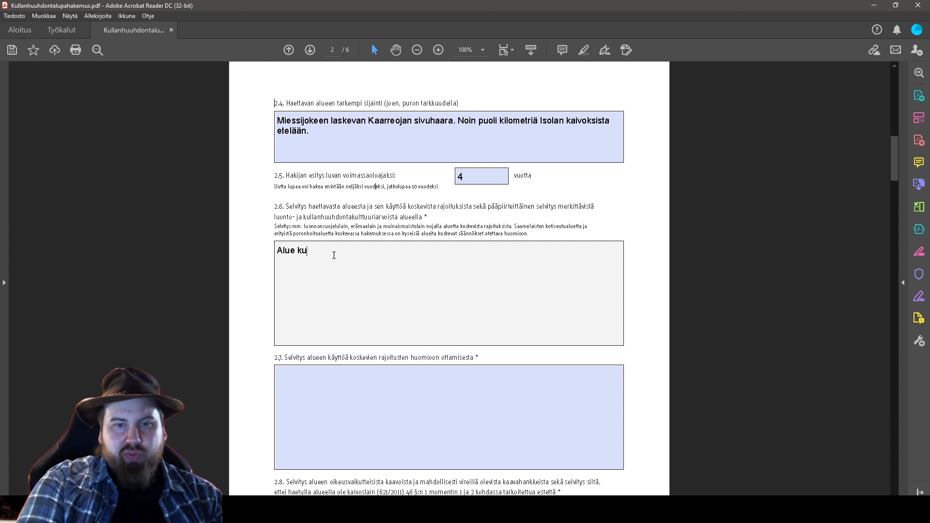
{"action": "type", "text": "uluu Lemmenjoen"}
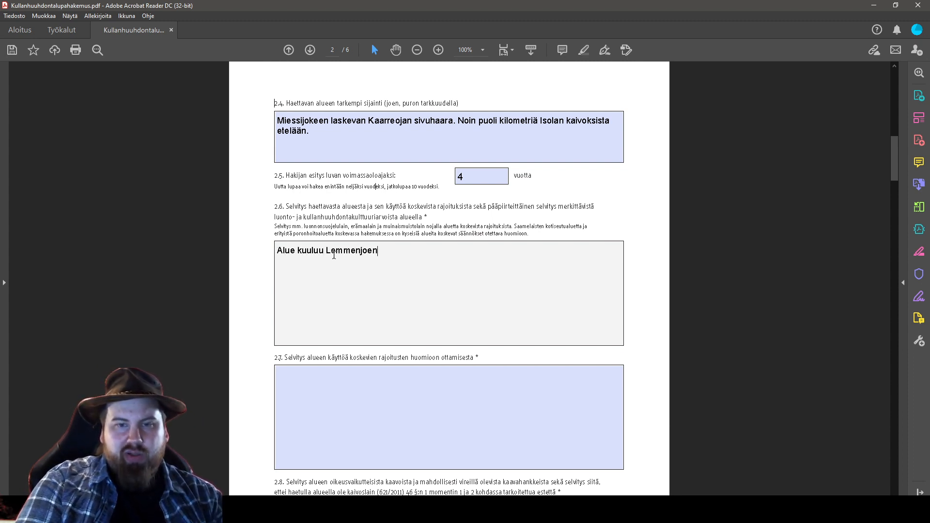
{"action": "type", "text": " kansallispuistoon. "}
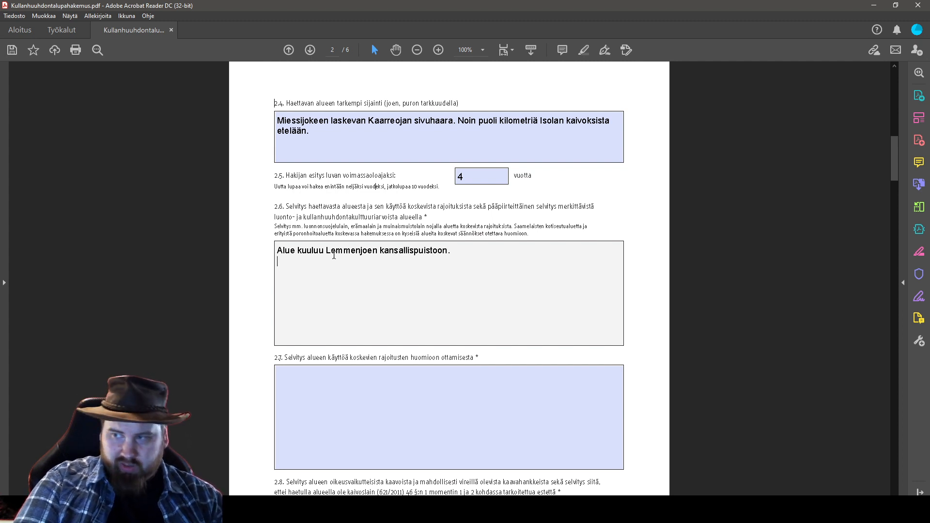
{"action": "type", "text": "Al"}
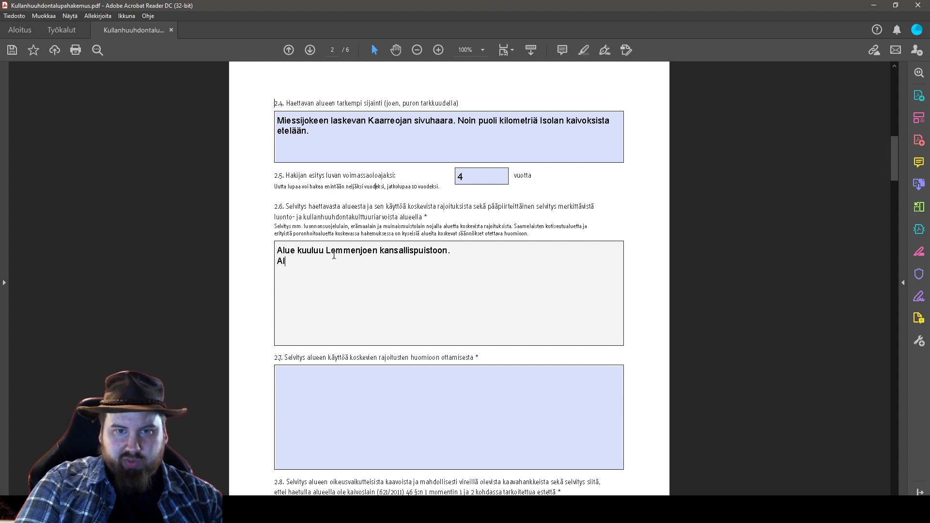
{"action": "type", "text": "ue on erityist"}
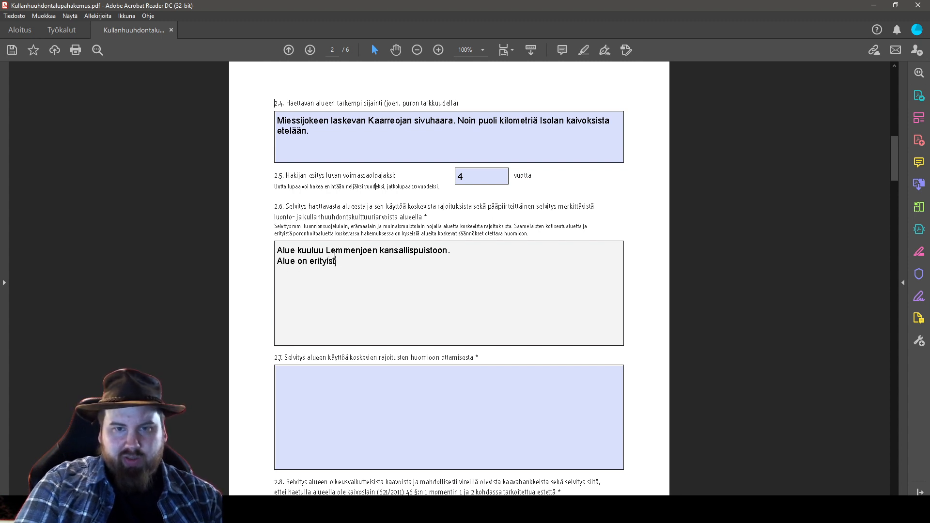
{"action": "type", "text": "ä poronho"}
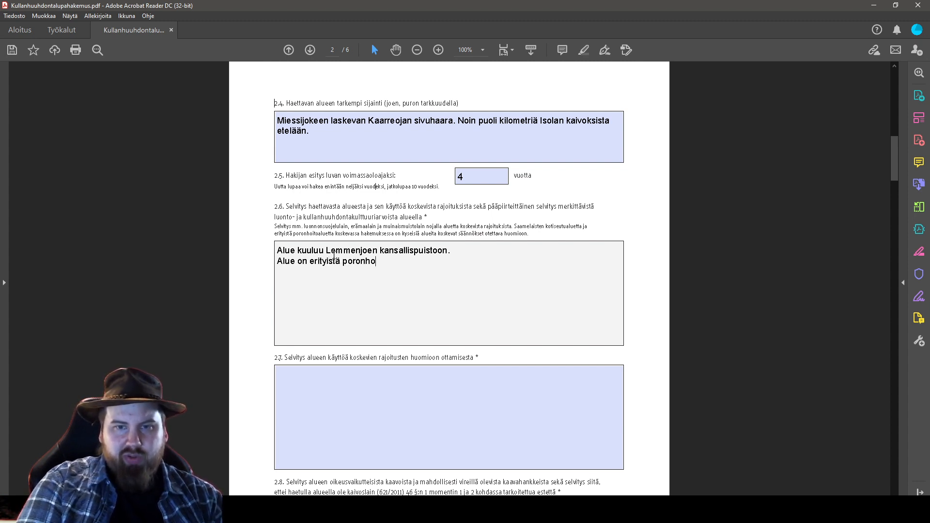
{"action": "type", "text": "itoaluetta ("}
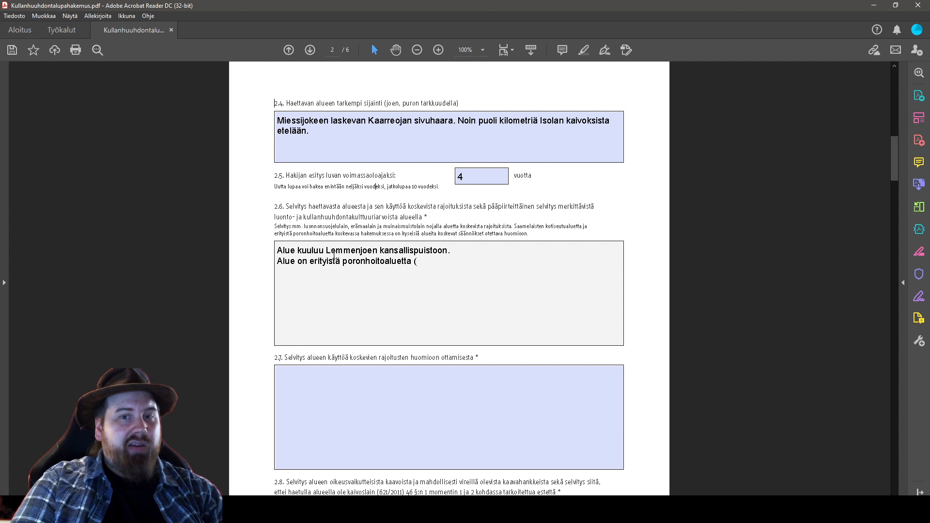
{"action": "type", "text": "S"}
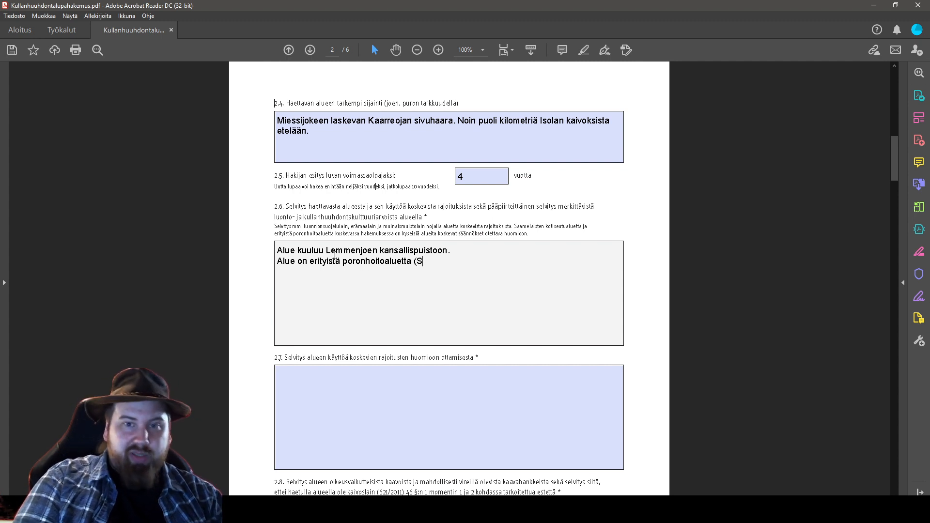
{"action": "type", "text": "allivaaran paliskunta)"}
Add that the area is in the Sámi homeland, then view the Samediggi homeland map
{"action": "key", "text": "Return"}
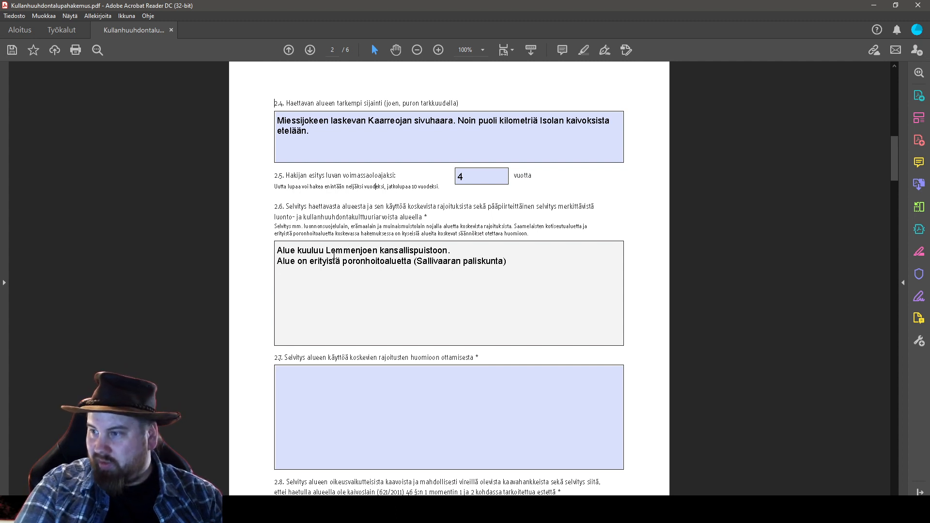
{"action": "type", "text": "Alue on"}
{"action": "type", "text": "si"}
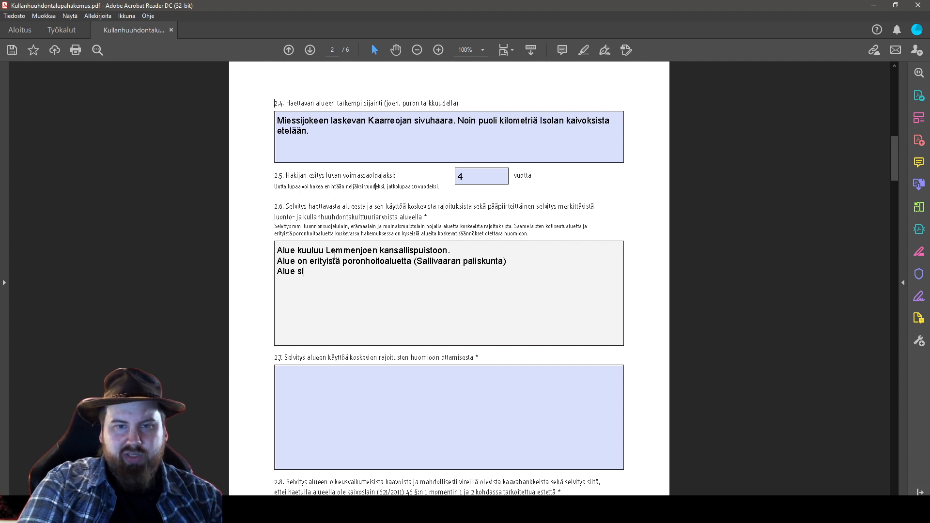
{"action": "type", "text": "jaitsee s"}
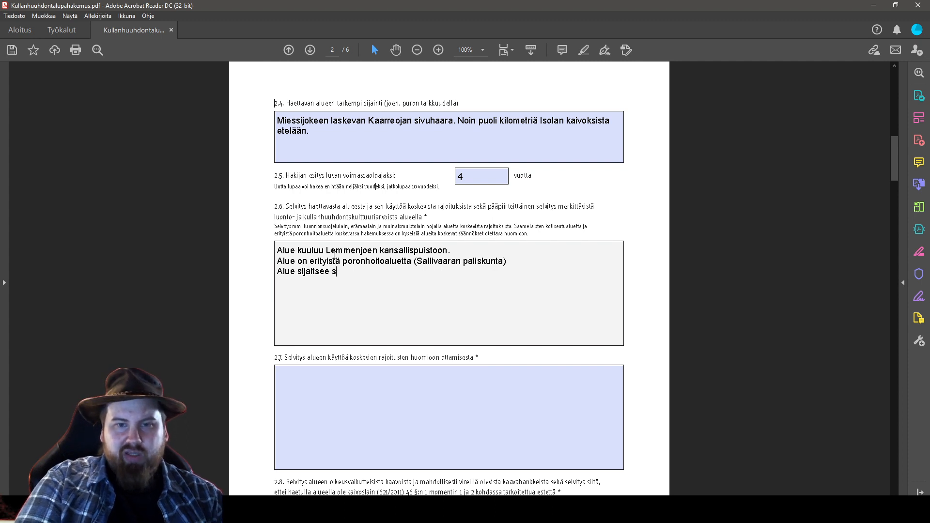
{"action": "type", "text": "aamelaisten kotiseutualueella."}
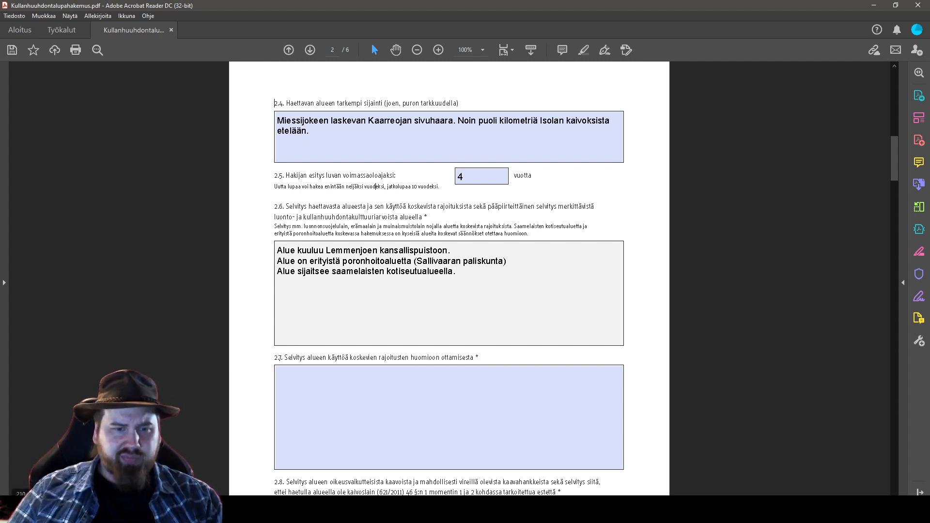
{"action": "key", "text": "alt+Tab"}
{"action": "key", "text": "ctrl+Tab"}
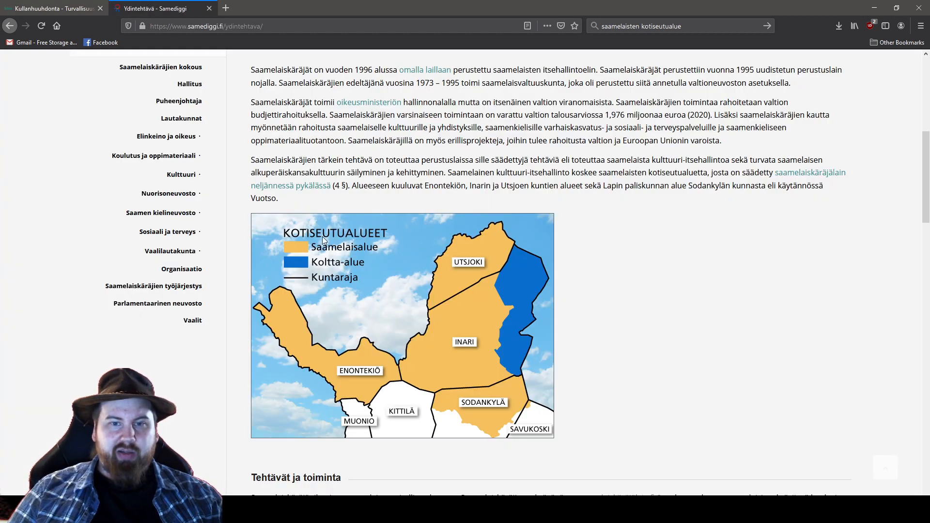
{"action": "scroll", "coordinate": [642, 346], "scroll_direction": "up", "scroll_amount": 1}
{"action": "scroll", "coordinate": [625, 345], "scroll_direction": "up", "scroll_amount": 1}
{"action": "scroll", "coordinate": [557, 378], "scroll_direction": "down", "scroll_amount": 2}
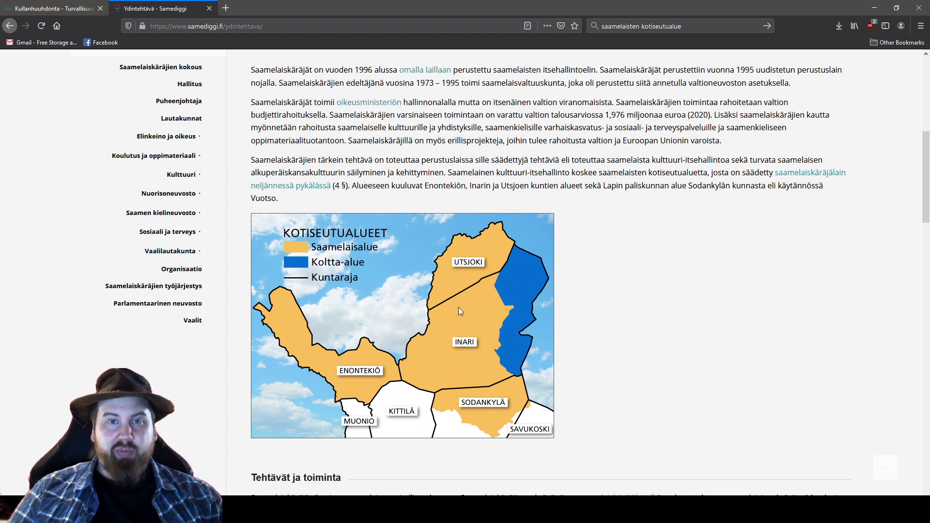
{"action": "scroll", "coordinate": [628, 320], "scroll_direction": "down", "scroll_amount": 20}
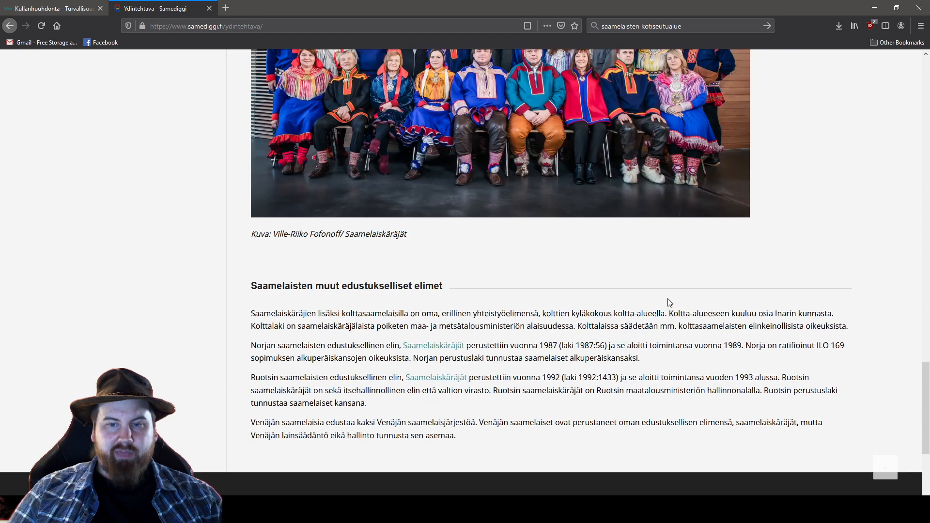
{"action": "scroll", "coordinate": [670, 305], "scroll_direction": "up", "scroll_amount": 20}
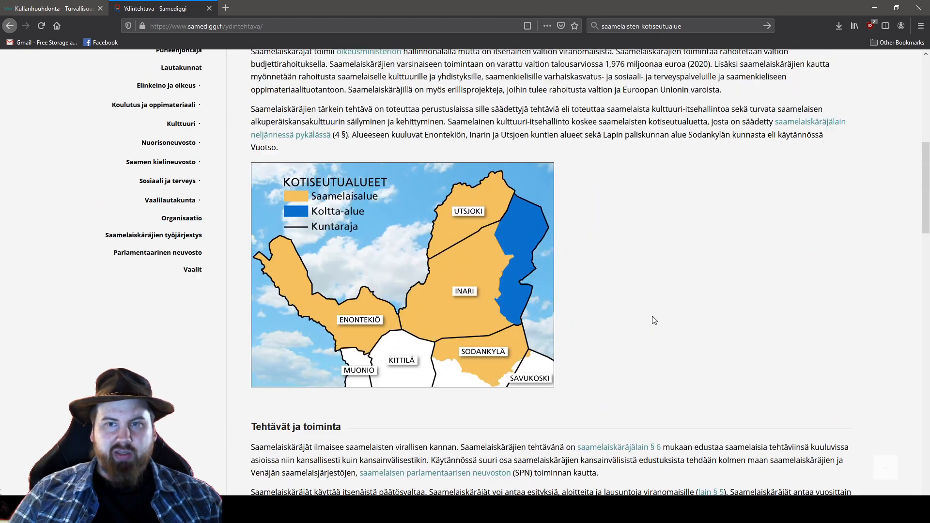
{"action": "scroll", "coordinate": [654, 320], "scroll_direction": "up", "scroll_amount": 3}
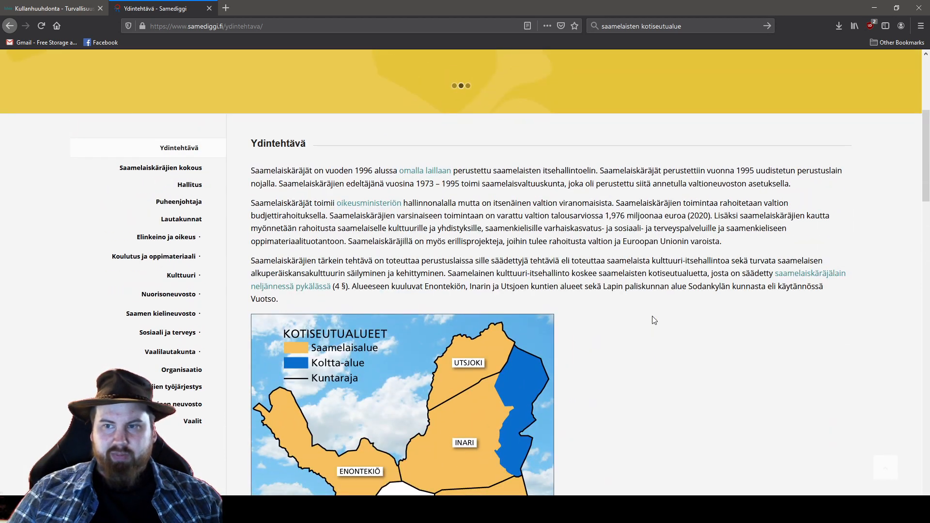
{"action": "scroll", "coordinate": [646, 319], "scroll_direction": "down", "scroll_amount": 2}
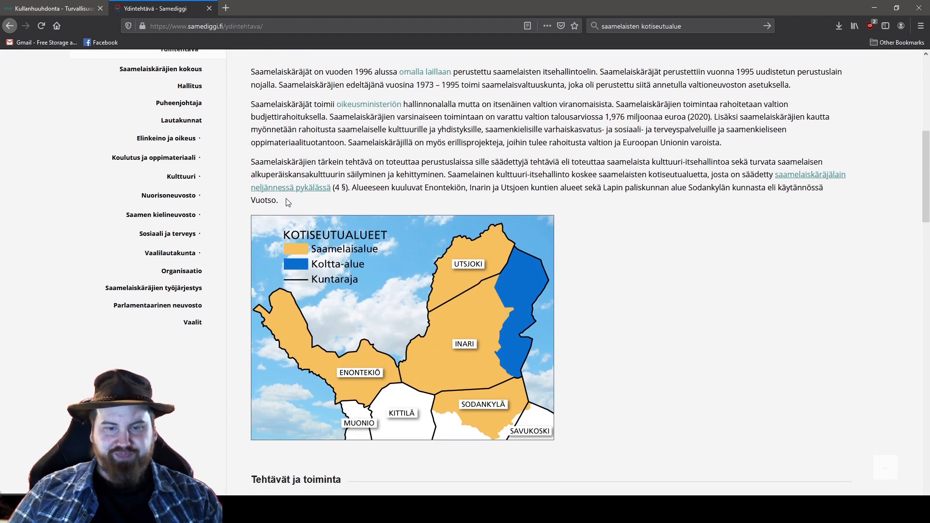
{"action": "mouse_move", "coordinate": [272, 508]}
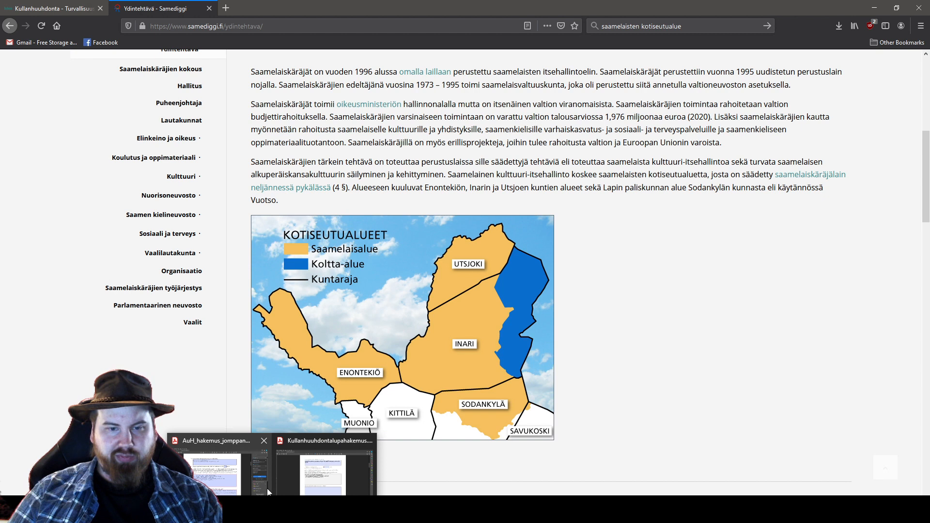
{"action": "left_click", "coordinate": [217, 486]}
{"action": "left_click", "coordinate": [325, 484]}
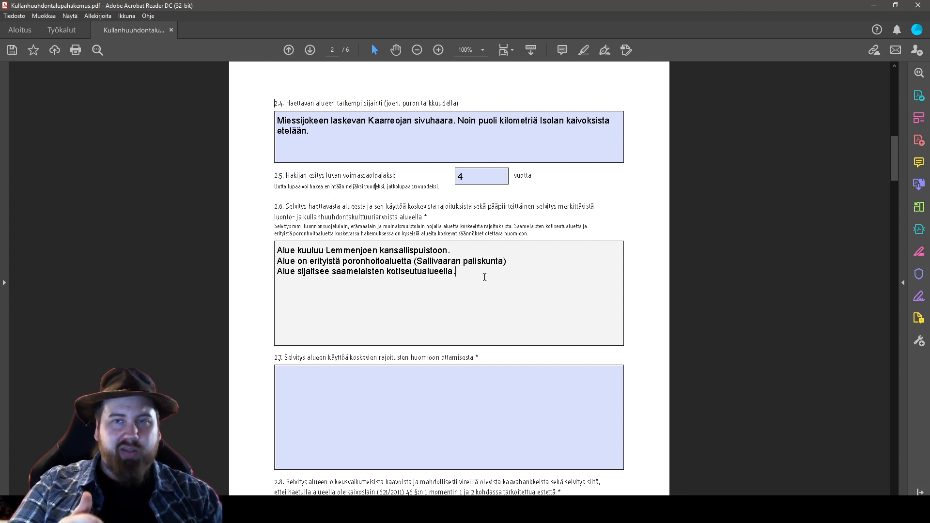
Add lines to 2.6: no Antiquities Act monuments, cultural remains or gold panning culture sites found
{"action": "key", "text": "Return"}
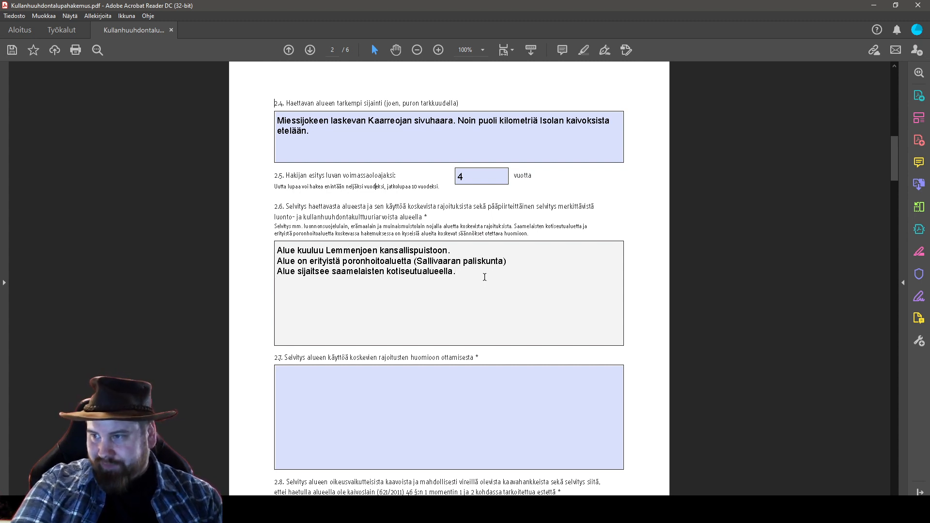
{"action": "type", "text": "Alueel"}
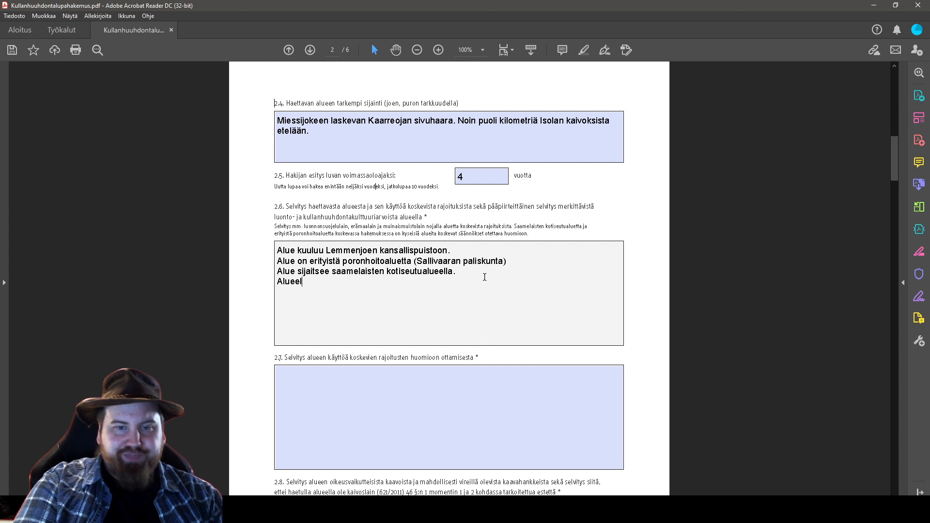
{"action": "type", "text": "la ei ole tavat"}
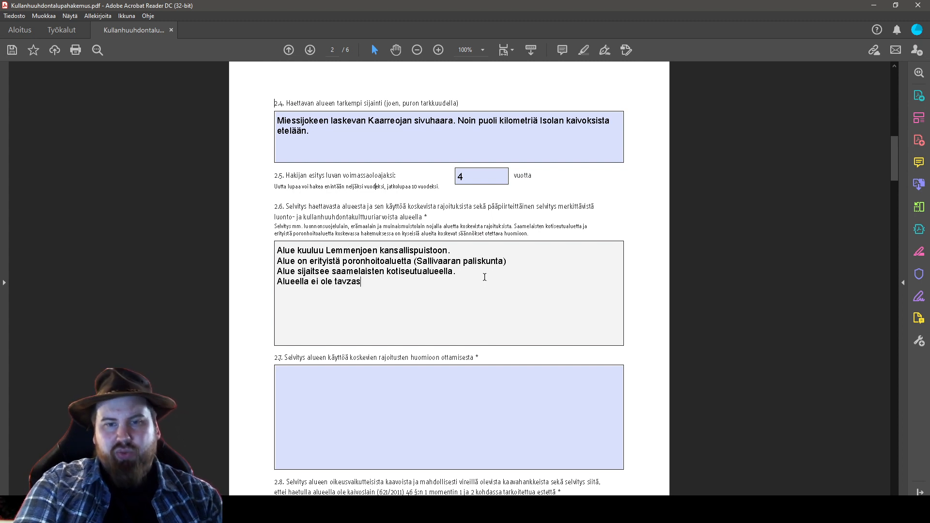
{"action": "type", "text": "tu"}
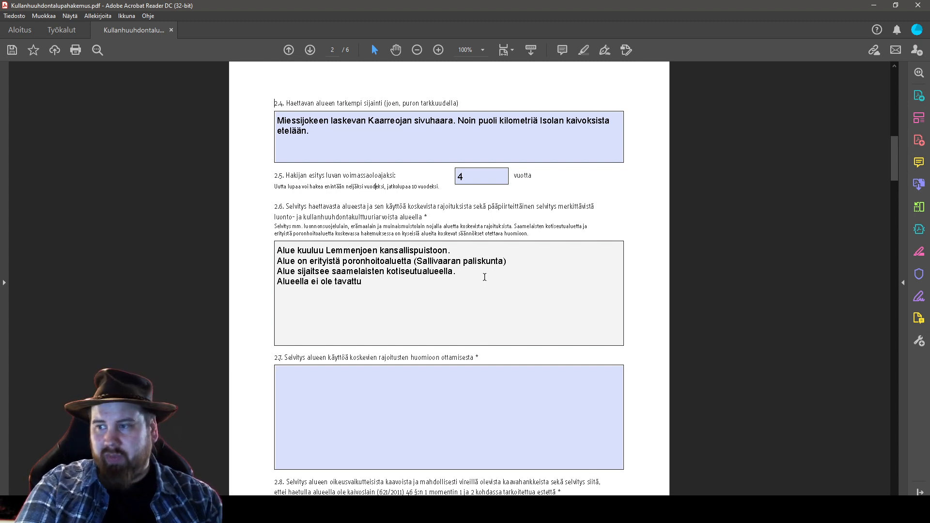
{"action": "type", "text": " muinoismui"}
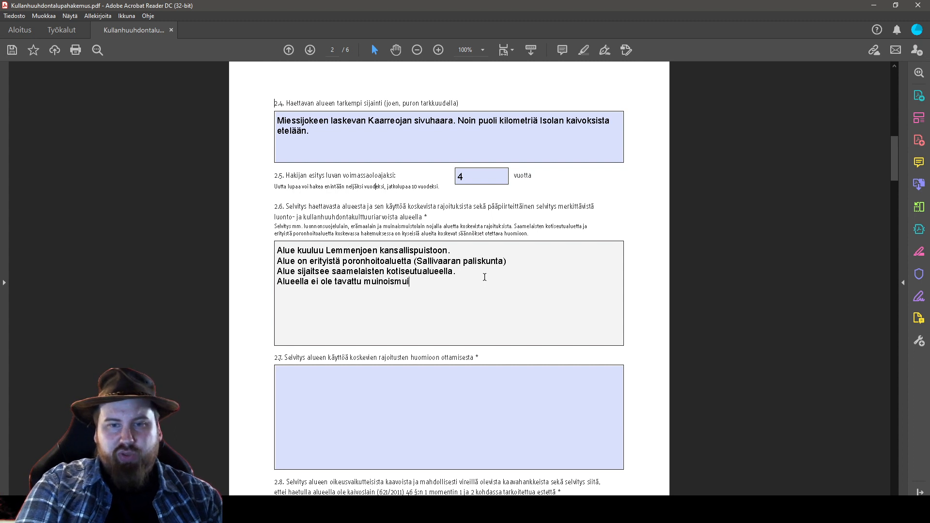
{"action": "type", "text": "stolain"}
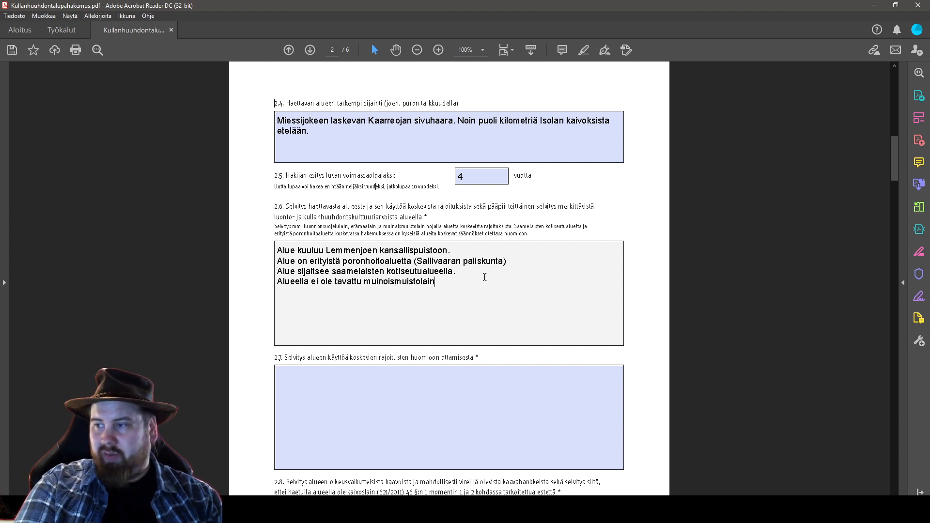
{"action": "type", "text": " mukaisia muistomerkkejä tai kultut"}
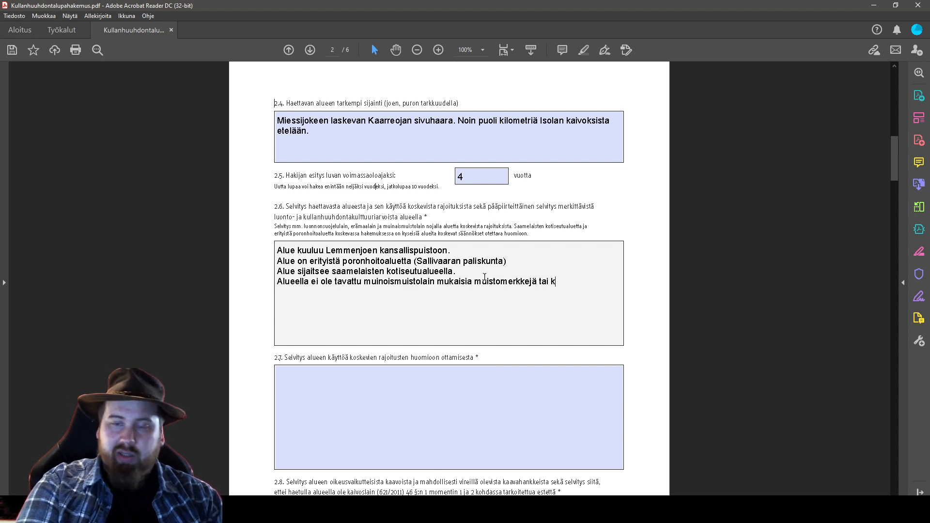
{"action": "key", "text": "BackSpace"}
{"action": "key", "text": "BackSpace"}
{"action": "type", "text": "tuurij"}
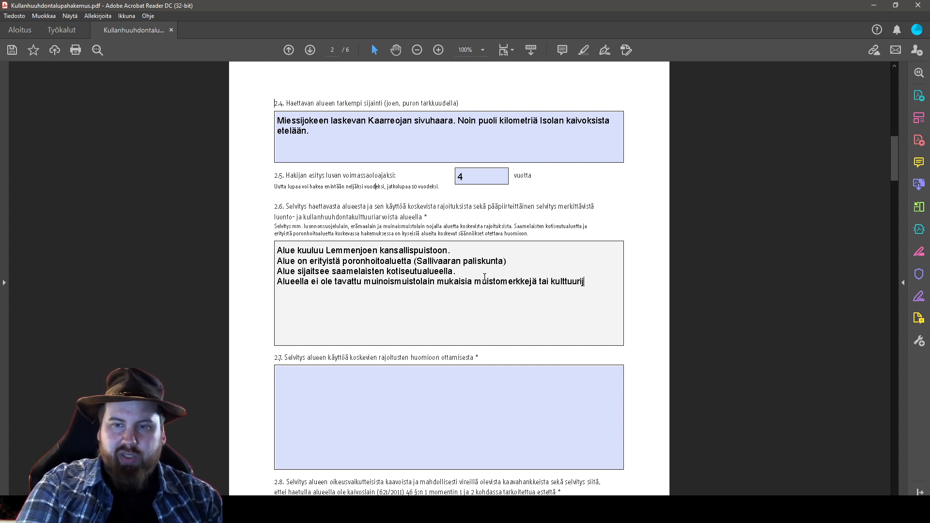
{"action": "type", "text": "äänteitä."}
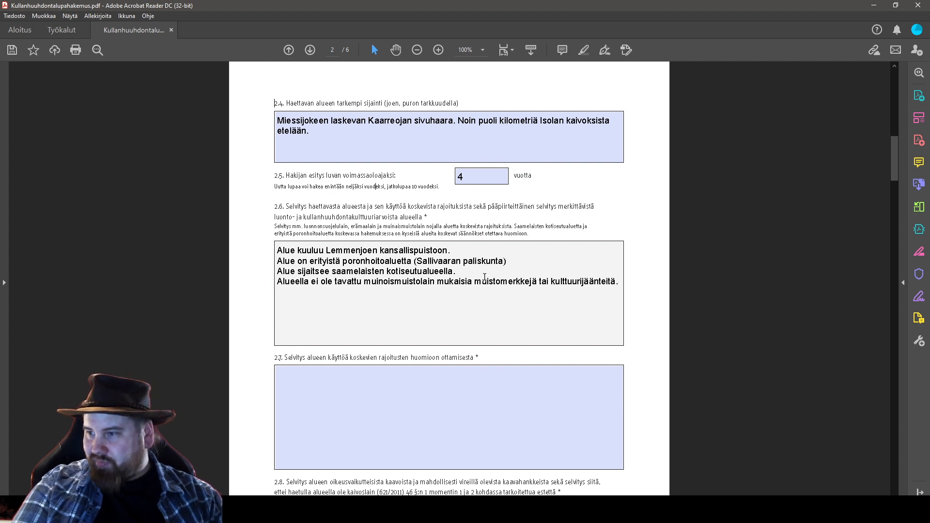
{"action": "key", "text": "Return"}
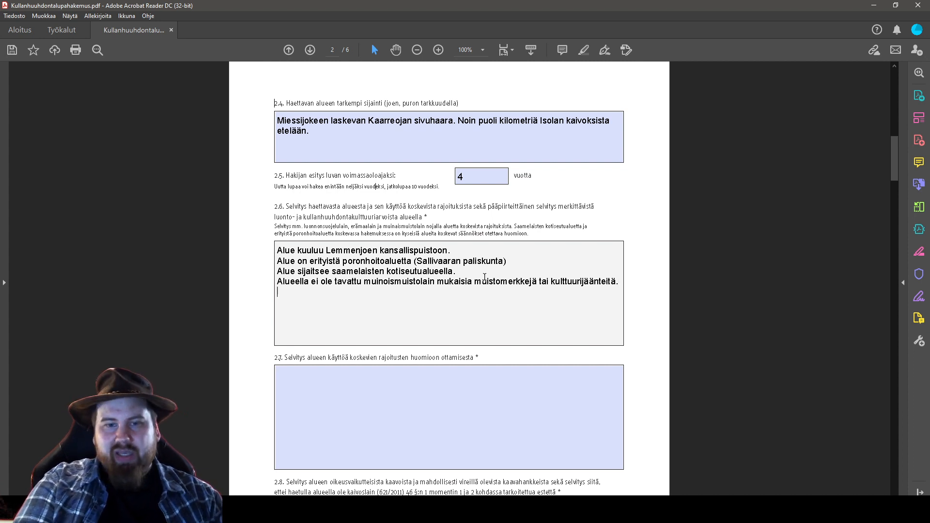
{"action": "type", "text": "Alueella ei"}
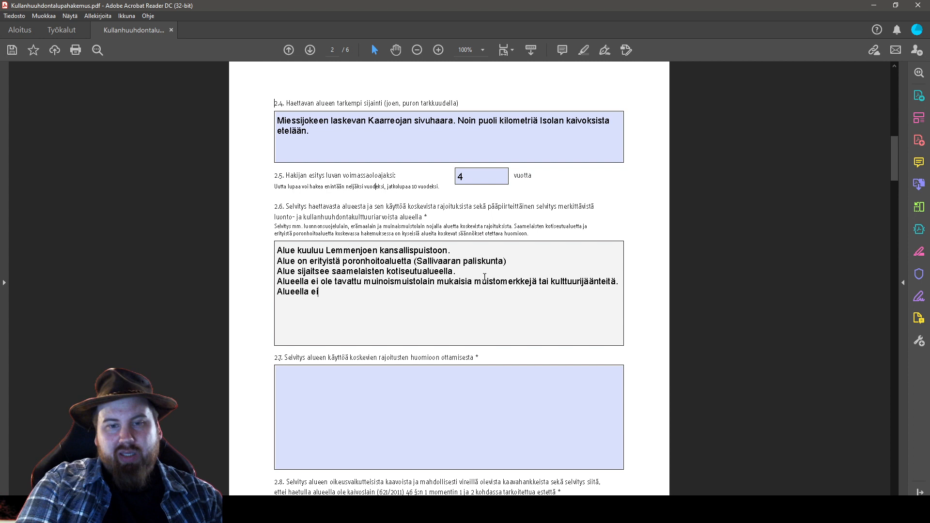
{"action": "type", "text": " ole tavattu ku"}
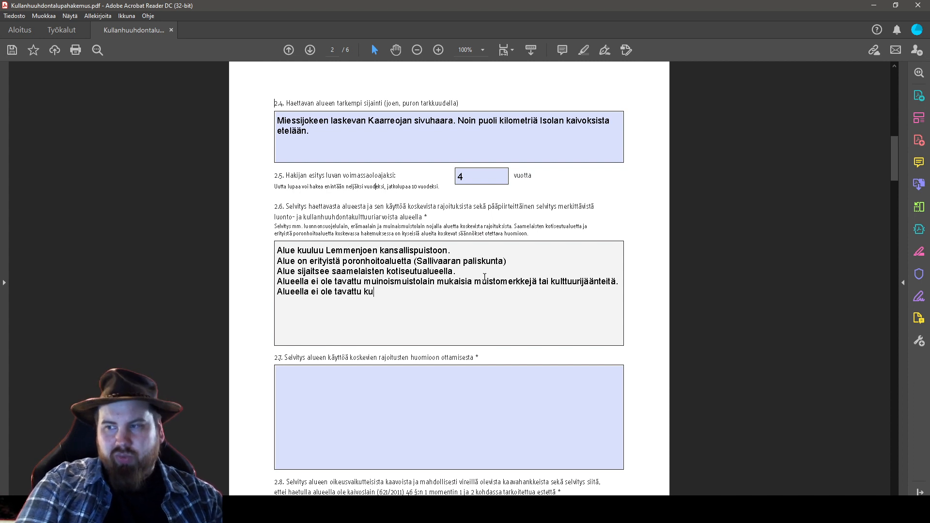
{"action": "type", "text": "llanhuuhdontakul"}
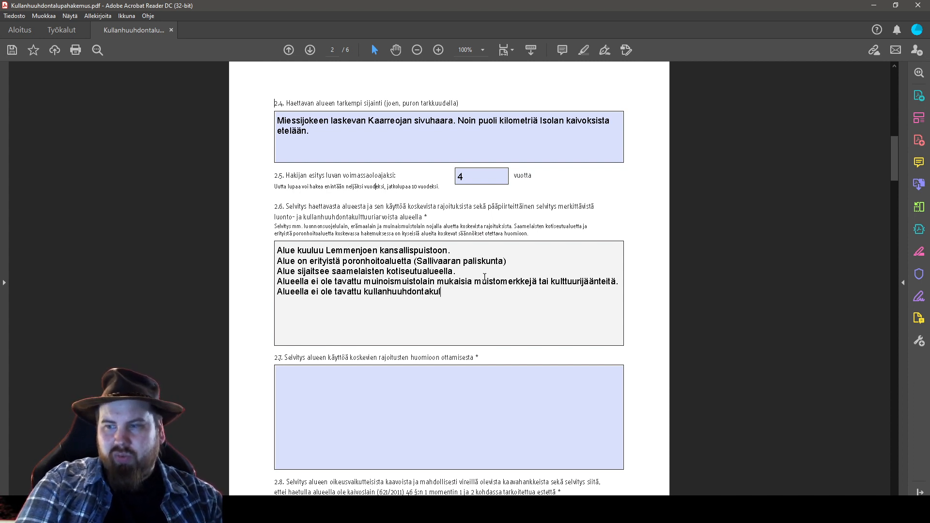
{"action": "type", "text": "ttuurikohteita."}
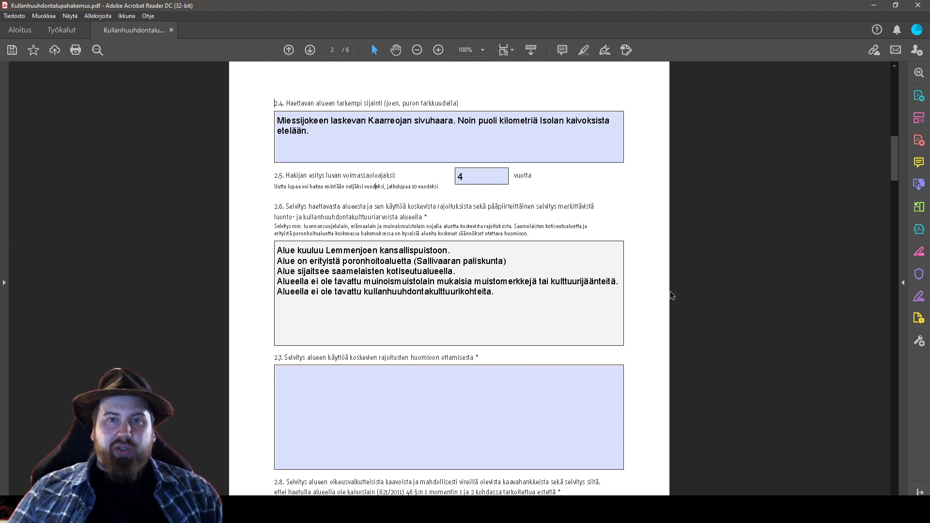
{"action": "scroll", "coordinate": [720, 270], "scroll_direction": "down", "scroll_amount": 3}
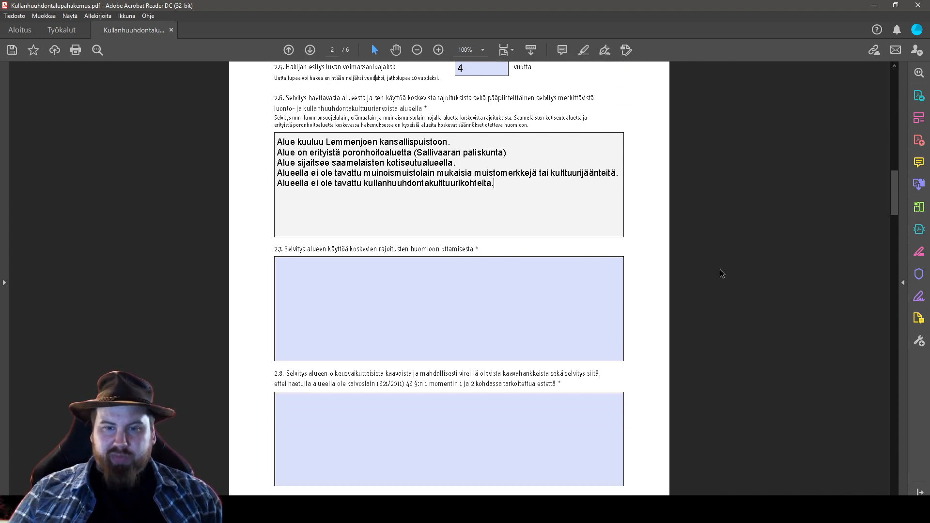
In field 2.7, write that the area follows decades-old established shovel-digging practices ('...lapiokaivuukäytäntöjen mukaan.')
{"action": "scroll", "coordinate": [720, 270], "scroll_direction": "down", "scroll_amount": 1}
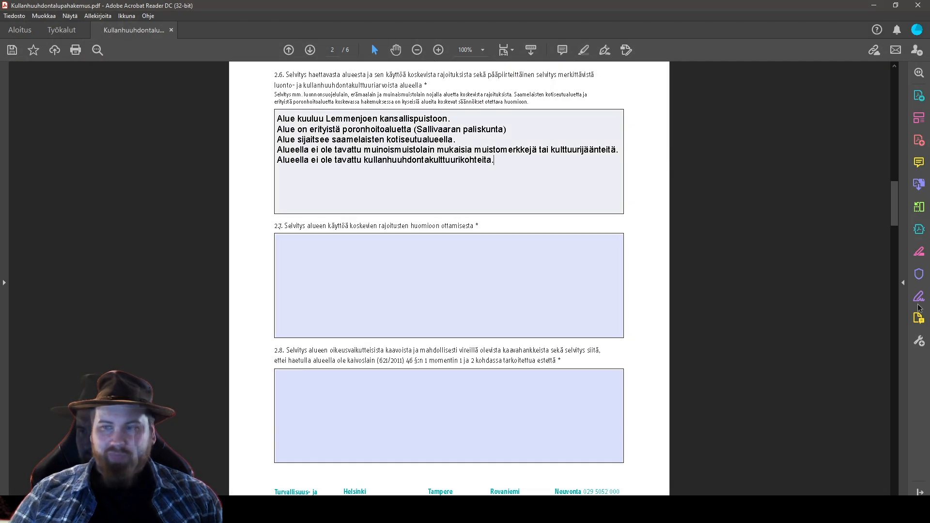
{"action": "left_click", "coordinate": [450, 266]}
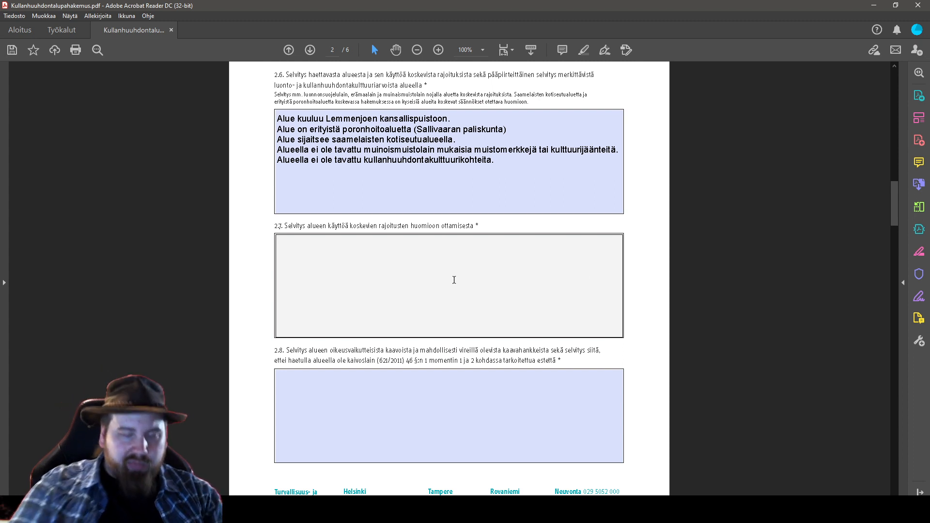
{"action": "type", "text": "Alueella toimitaa"}
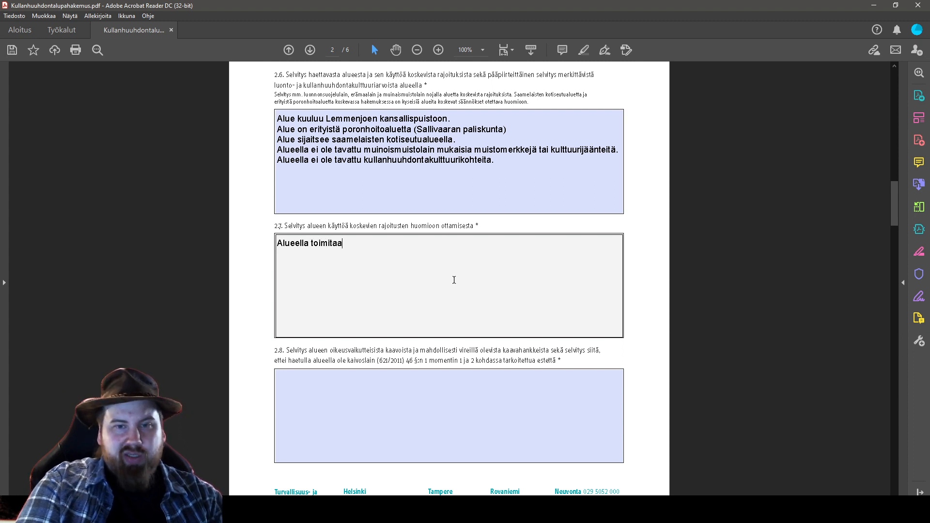
{"action": "type", "text": "n kymmeniä vuosia"}
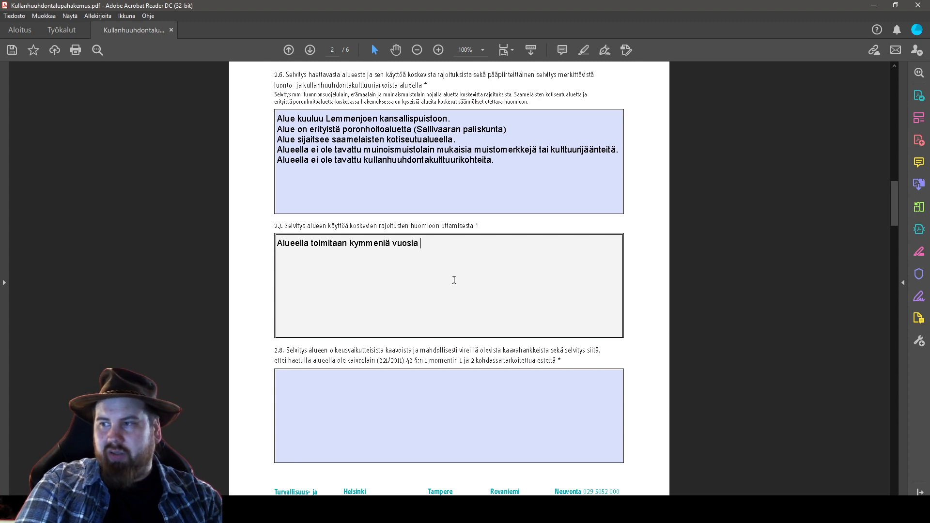
{"action": "type", "text": " aikana"}
{"action": "key", "text": "BackSpace"}
{"action": "key", "text": "BackSpace"}
{"action": "key", "text": "BackSpace"}
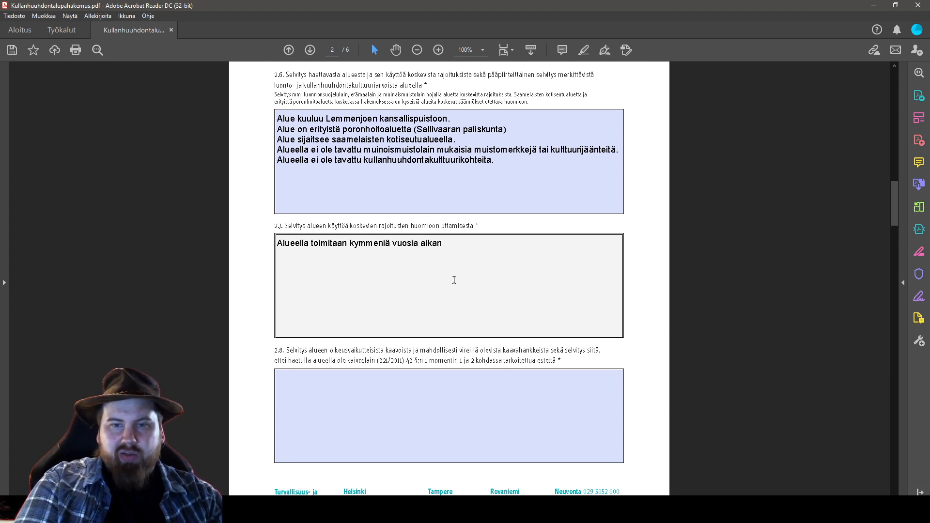
{"action": "key", "text": "BackSpace"}
{"action": "key", "text": "BackSpace"}
{"action": "key", "text": "BackSpace"}
{"action": "key", "text": "BackSpace"}
{"action": "key", "text": "BackSpace"}
{"action": "key", "text": "BackSpace"}
{"action": "key", "text": "BackSpace"}
{"action": "key", "text": "BackSpace"}
{"action": "key", "text": "BackSpace"}
{"action": "key", "text": "BackSpace"}
{"action": "type", "text": "en vu"}
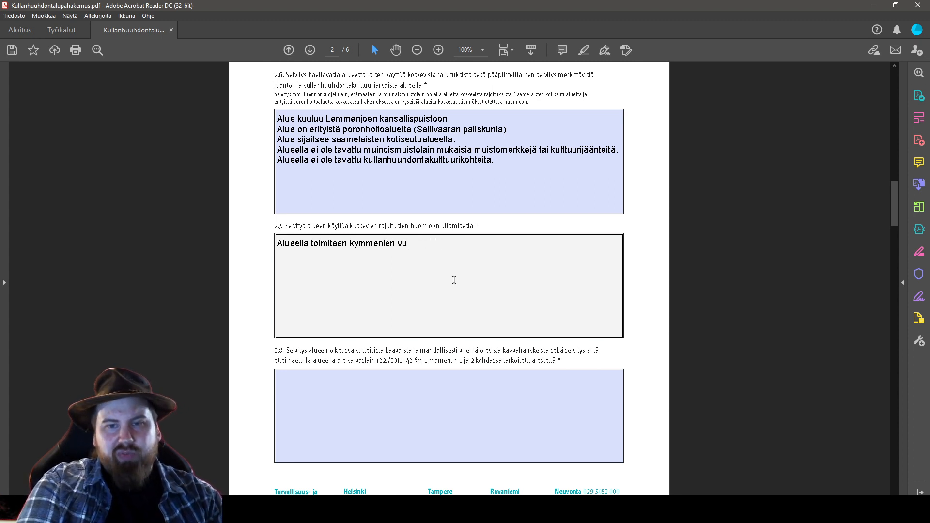
{"action": "type", "text": "osien aikana vakiintuneiden "}
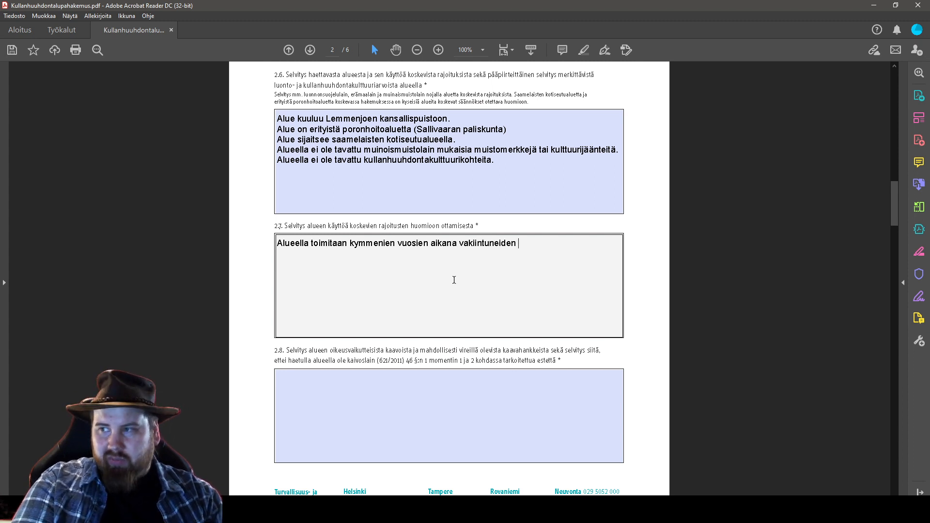
{"action": "type", "text": "lapiokaivuu"}
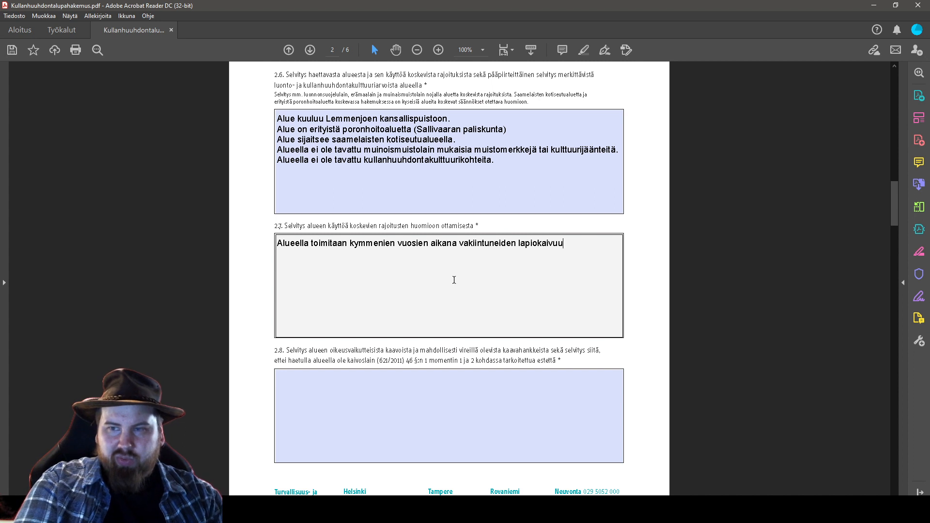
{"action": "type", "text": "käytäntökj"}
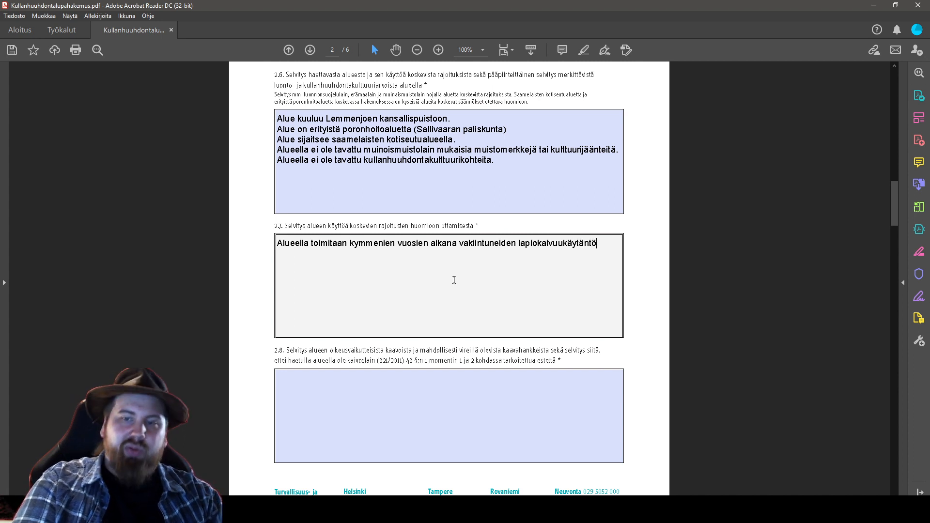
{"action": "key", "text": "BackSpace"}
{"action": "key", "text": "BackSpace"}
{"action": "type", "text": "jen mukaan."}
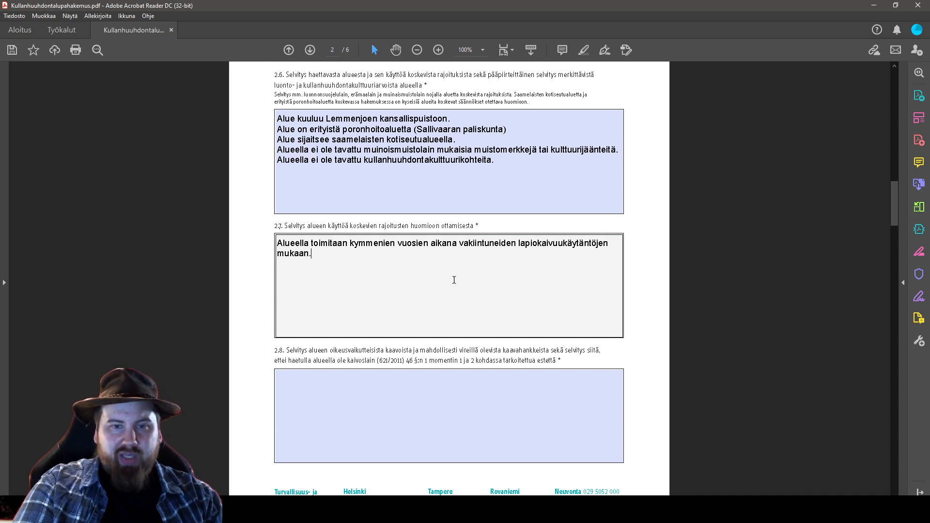
Extend the sentence with ', joista ei ole tullut valituksia.'
{"action": "key", "text": "BackSpace"}
{"action": "key", "text": "BackSpace"}
{"action": "type", "text": ", joista ei ole"}
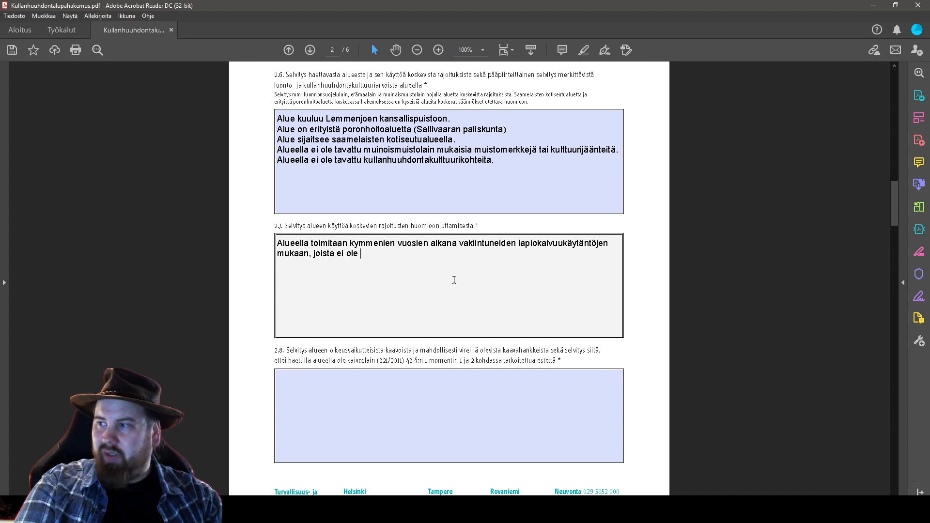
{"action": "type", "text": "tulltu va"}
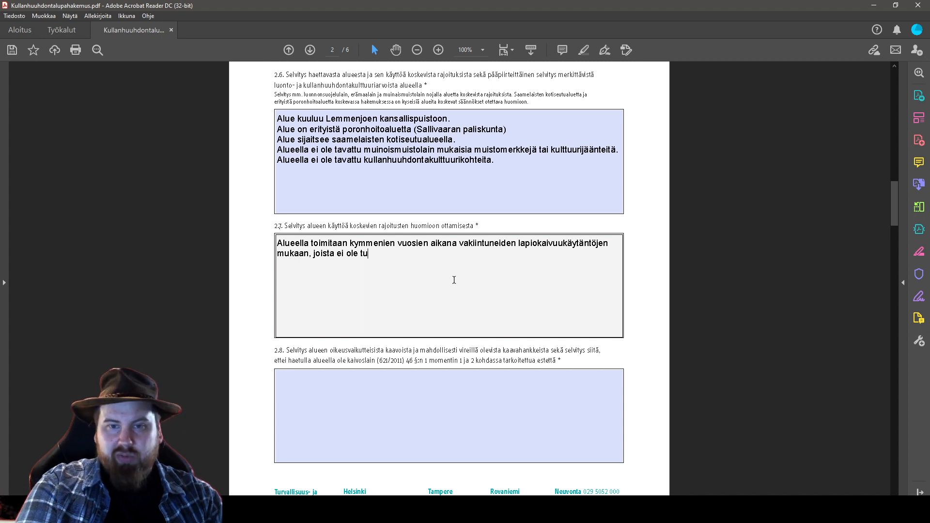
{"action": "key", "text": "BackSpace"}
{"action": "key", "text": "BackSpace"}
{"action": "key", "text": "BackSpace"}
{"action": "key", "text": "BackSpace"}
{"action": "key", "text": "BackSpace"}
{"action": "type", "text": "ut valituksia."}
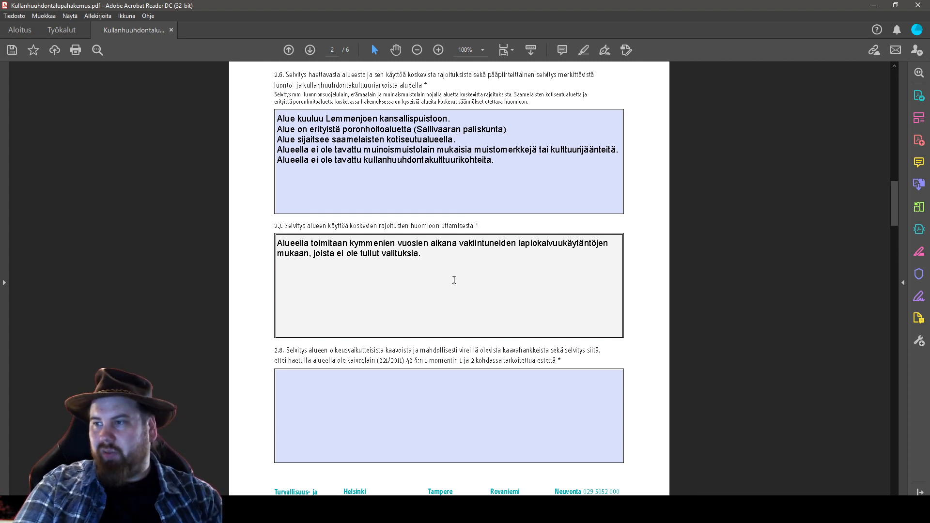
Add a line saying nothing done there threatens the Sámi right to their culture, capitalising 'Saamelaisten'
{"action": "type", "text": "A"}
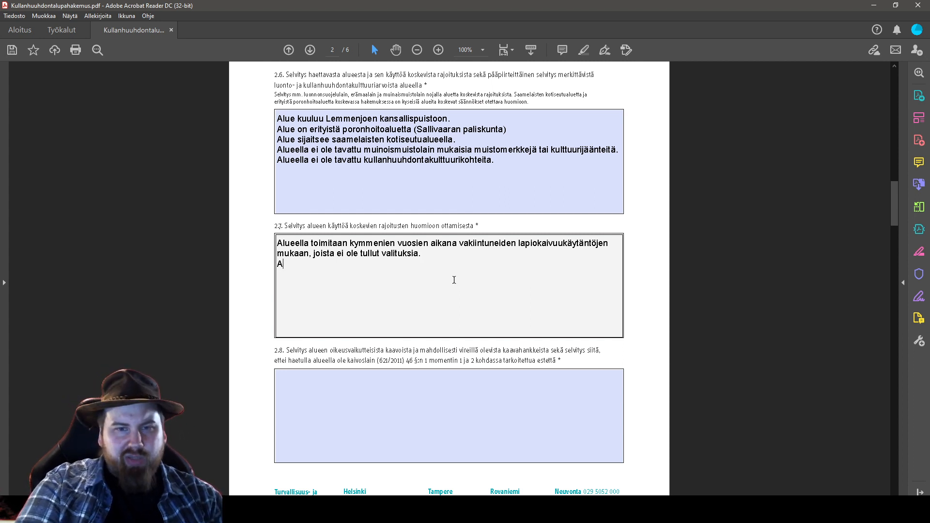
{"action": "type", "text": "lueella ei har"}
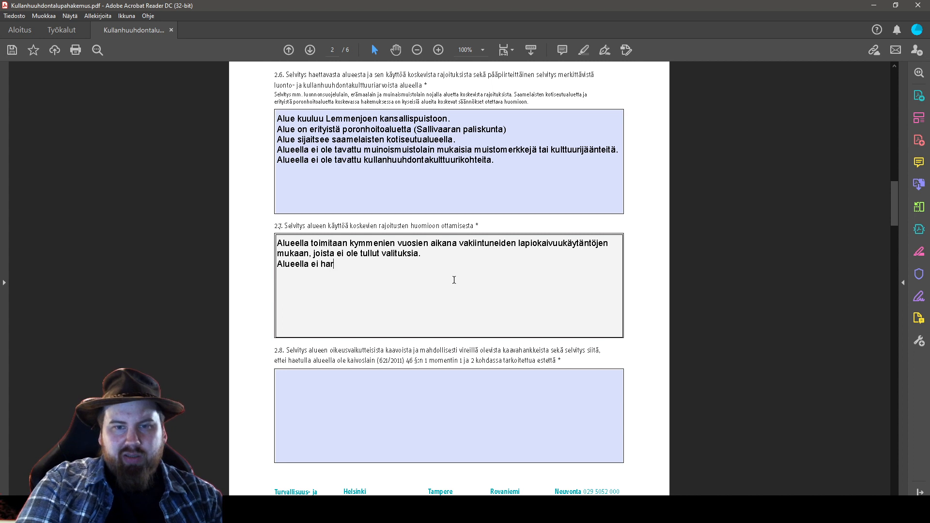
{"action": "type", "text": "joita mitään sella"}
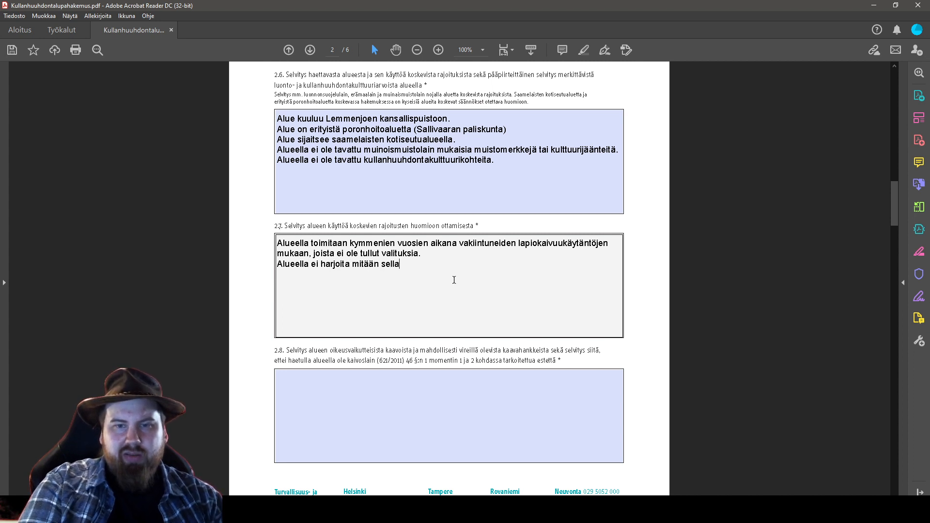
{"action": "type", "text": "ista toimintaa joka vähentää "}
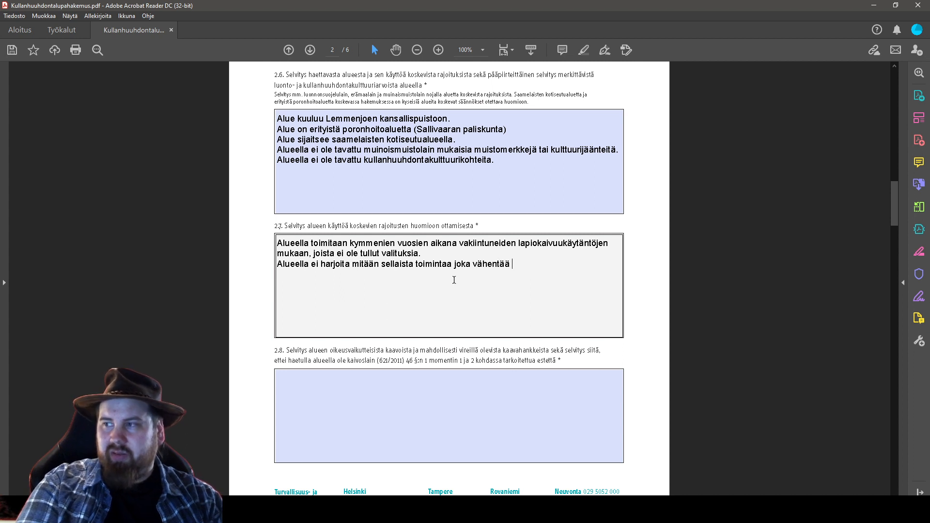
{"action": "type", "text": "tai uhkaa saamelaisten oikeutta toteuttaa kulttuuriaan."}
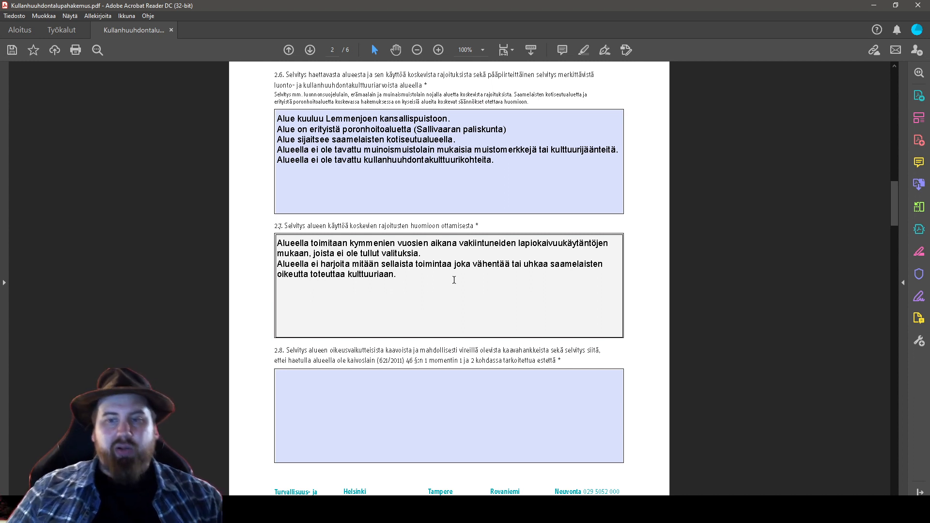
{"action": "left_click", "coordinate": [555, 264]}
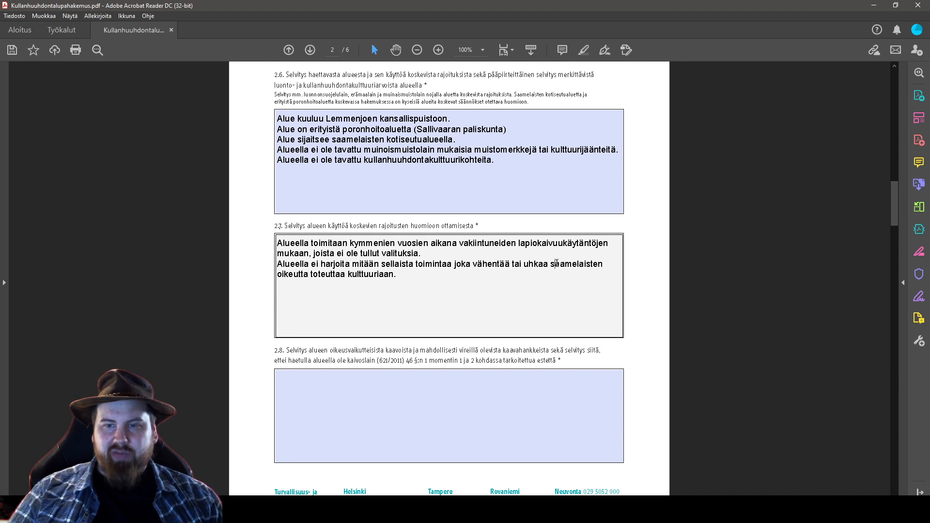
{"action": "key", "text": "BackSpace"}
{"action": "type", "text": "S"}
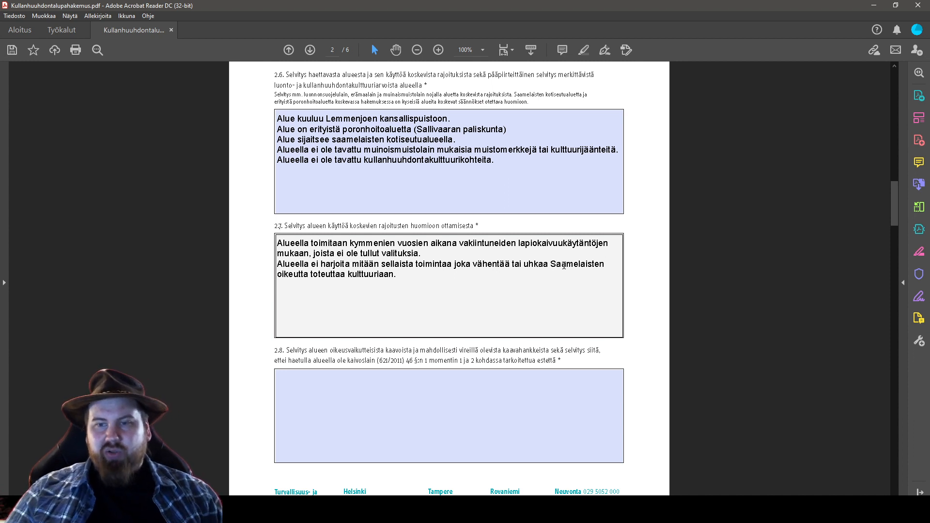
{"action": "left_click_drag", "start_coordinate": [551, 264], "coordinate": [608, 262]}
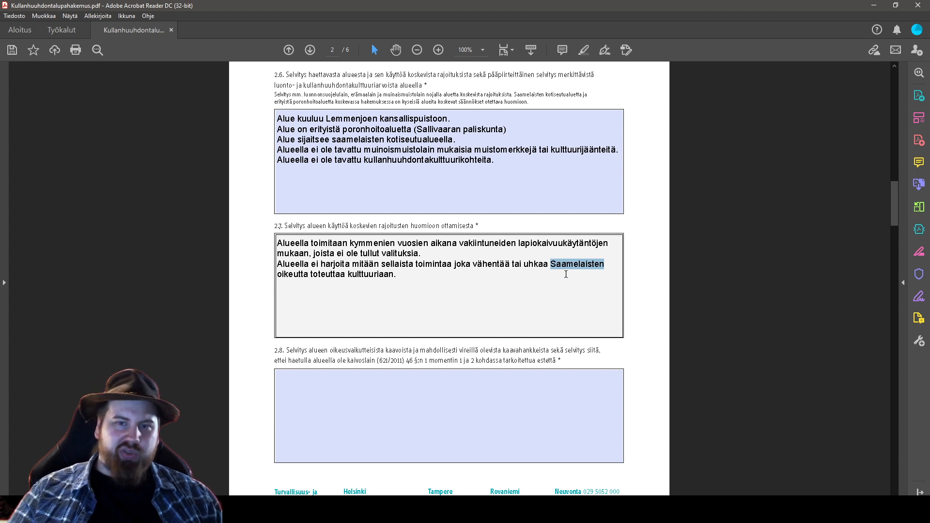
{"action": "left_click", "coordinate": [425, 277]}
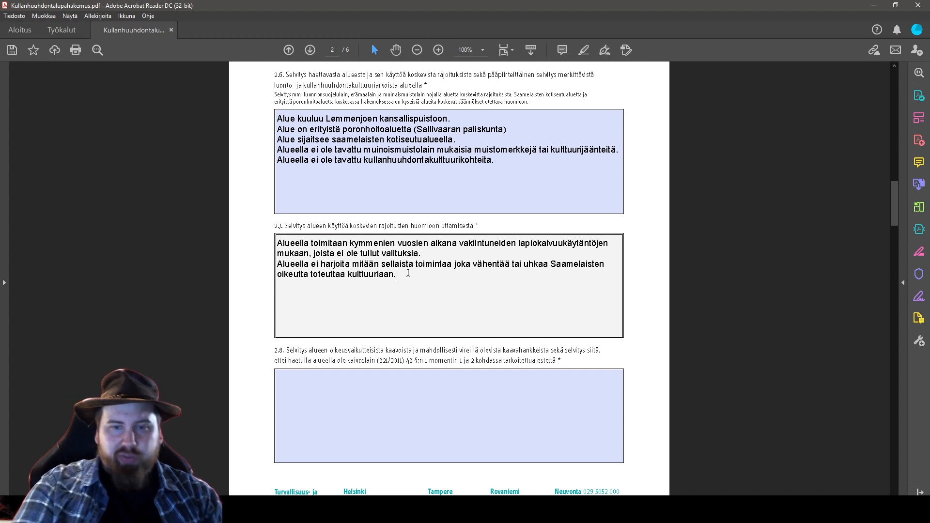
Add 'Kullanhuuhdonta on pienimuotoista lapiokaivuuta.' and 'Aluetta maisemoidaan vuosittain mahdollisuuksien mukaan.' to field 2.7
{"action": "type", "text": "Kulla"}
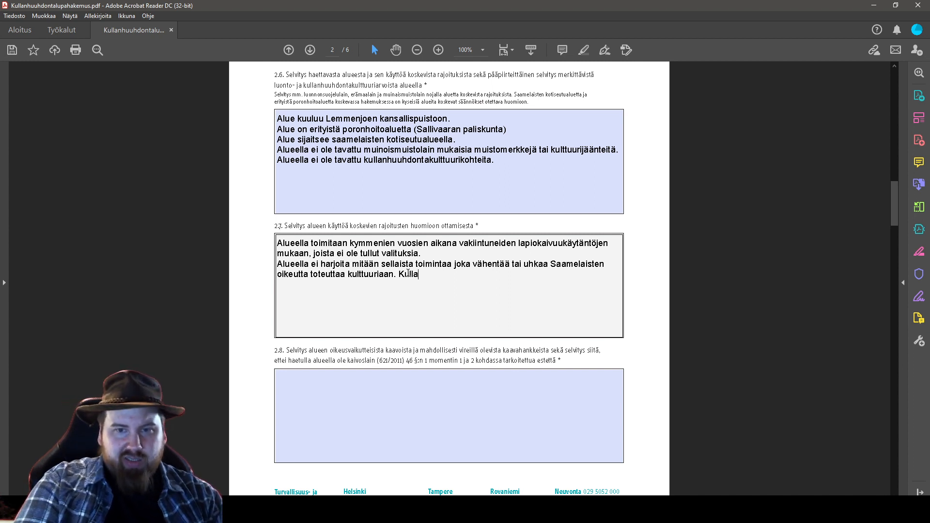
{"action": "type", "text": "nhuuhdonta on pieni"}
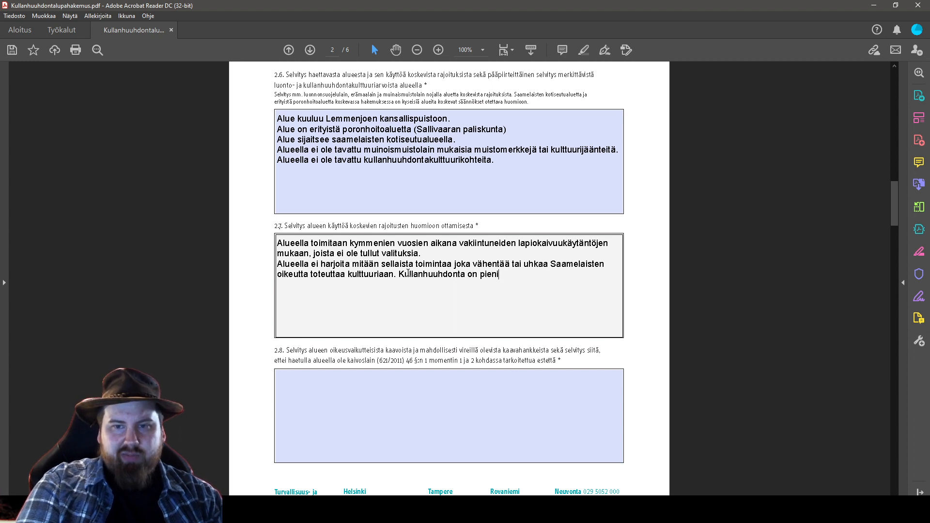
{"action": "type", "text": "muotoista lapi"}
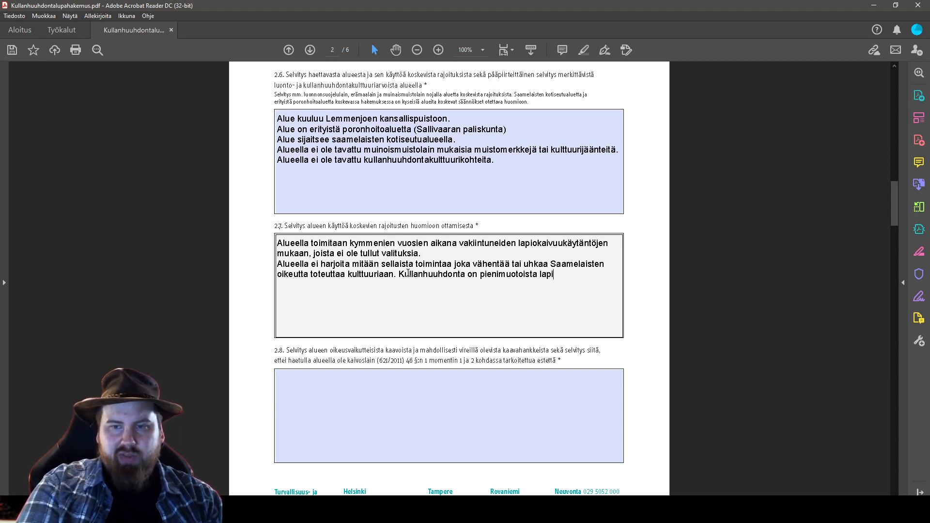
{"action": "type", "text": "okaivuu"}
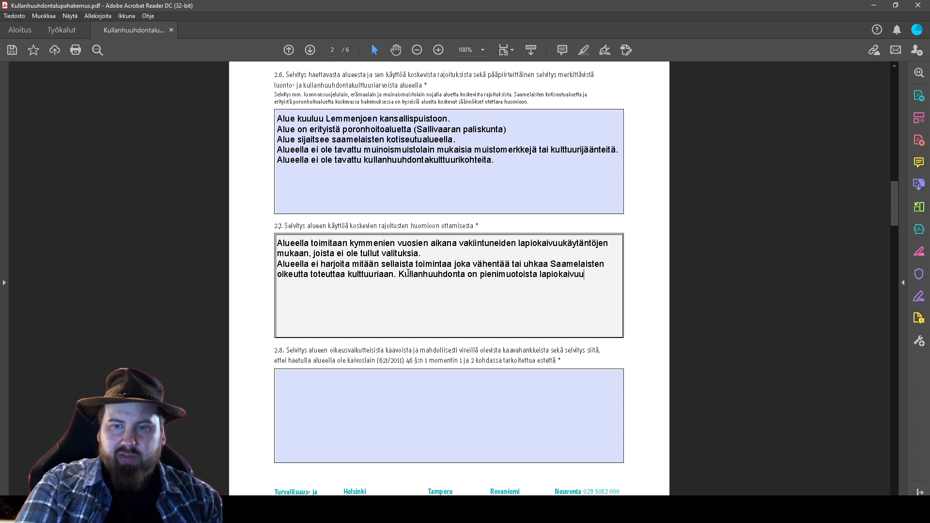
{"action": "type", "text": "ta."}
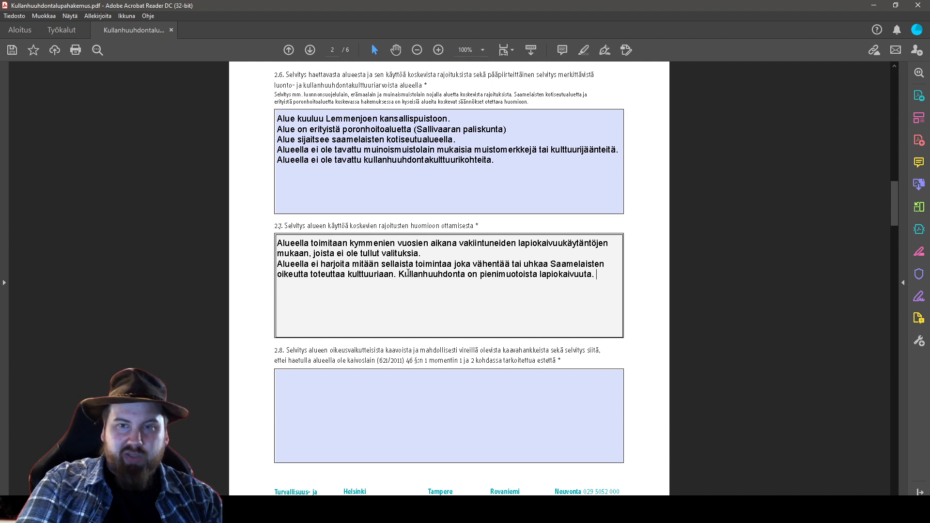
{"action": "type", "text": "Aluetta mais"}
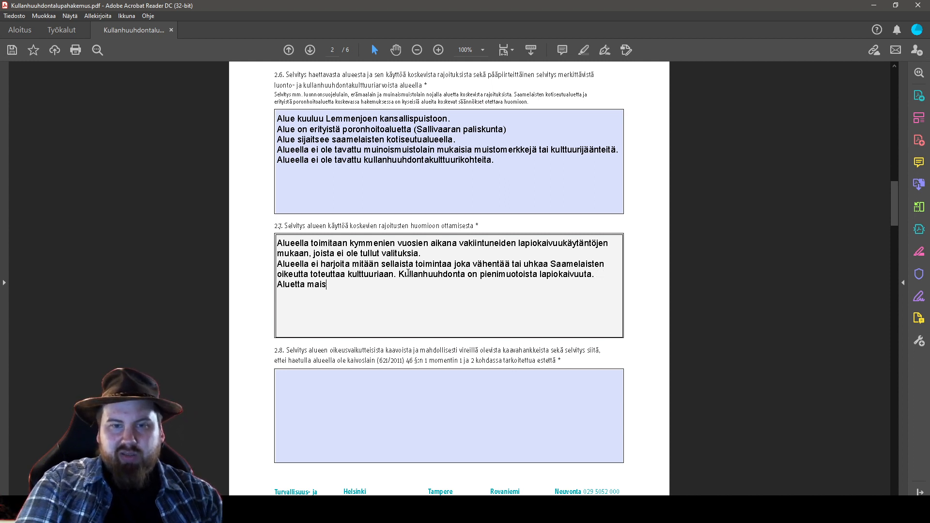
{"action": "type", "text": "emoidaan vuosit"}
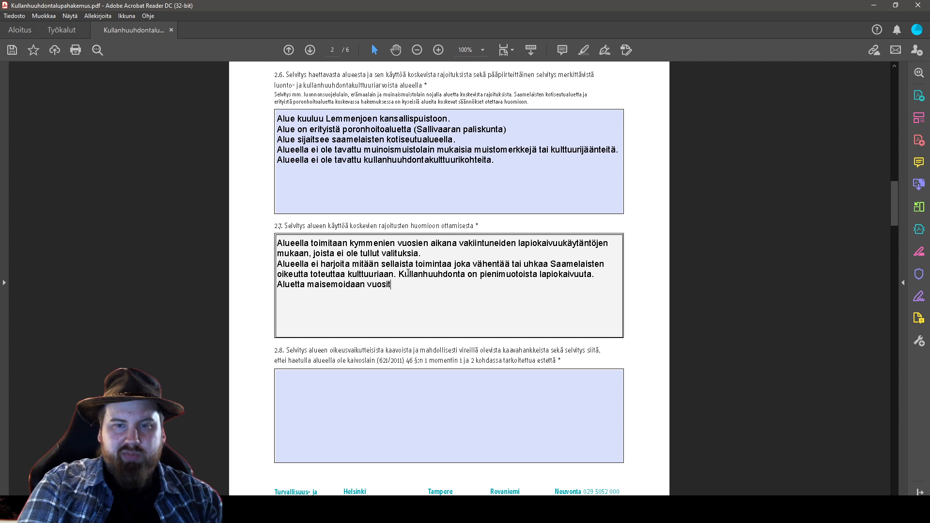
{"action": "type", "text": "tain mahdollisuu"}
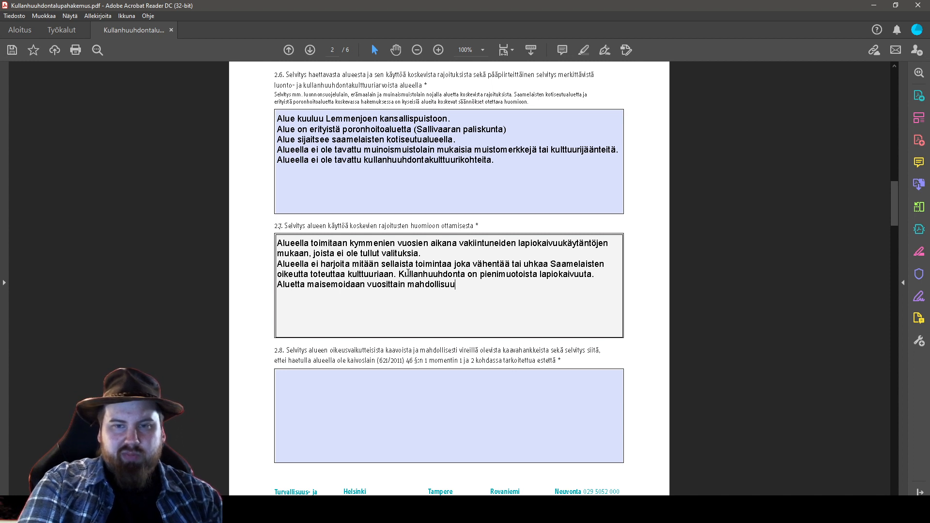
{"action": "type", "text": "ksien mukaan."}
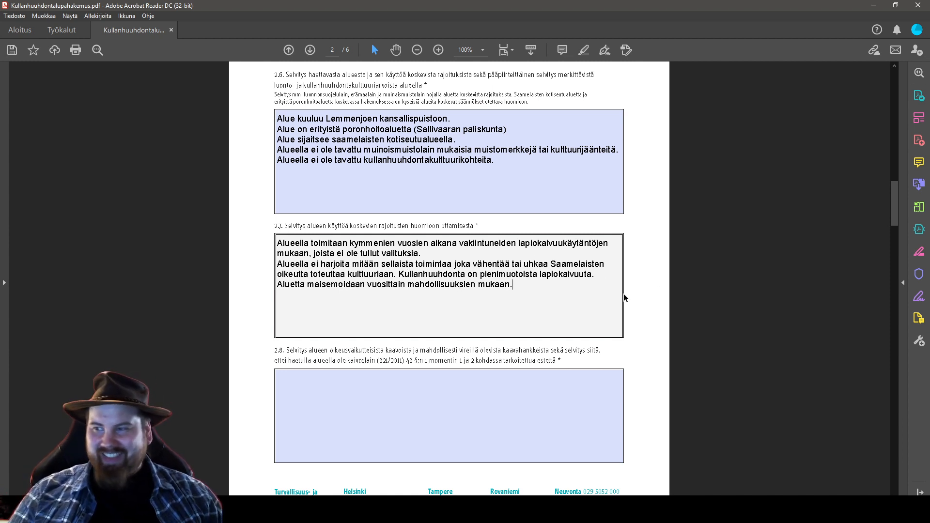
Leave field 2.7 and switch to the other open PDF window from the taskbar preview
{"action": "left_click", "coordinate": [594, 373]}
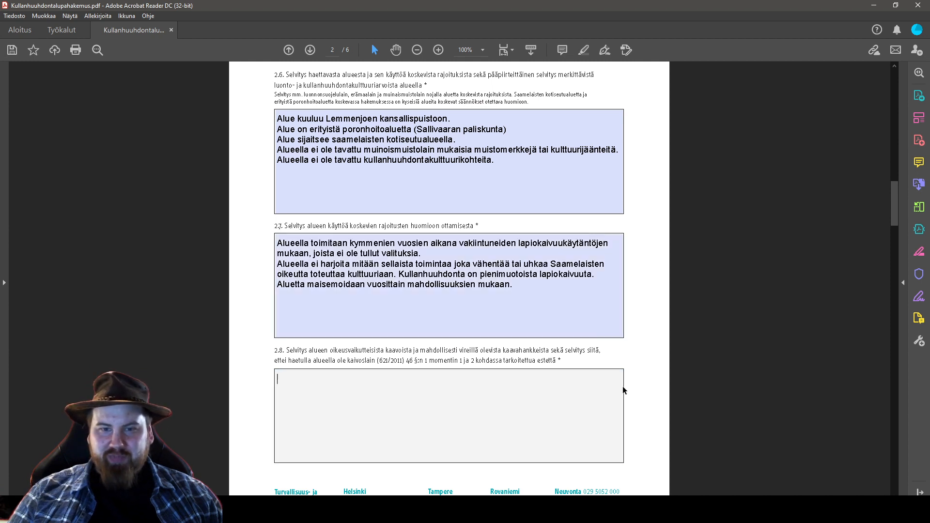
{"action": "scroll", "coordinate": [684, 368], "scroll_direction": "down", "scroll_amount": 1}
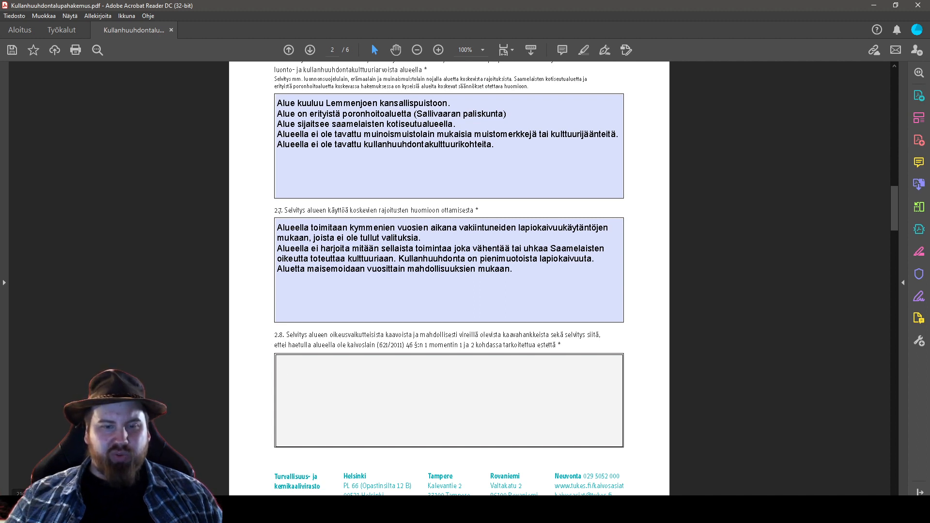
{"action": "mouse_move", "coordinate": [272, 513]}
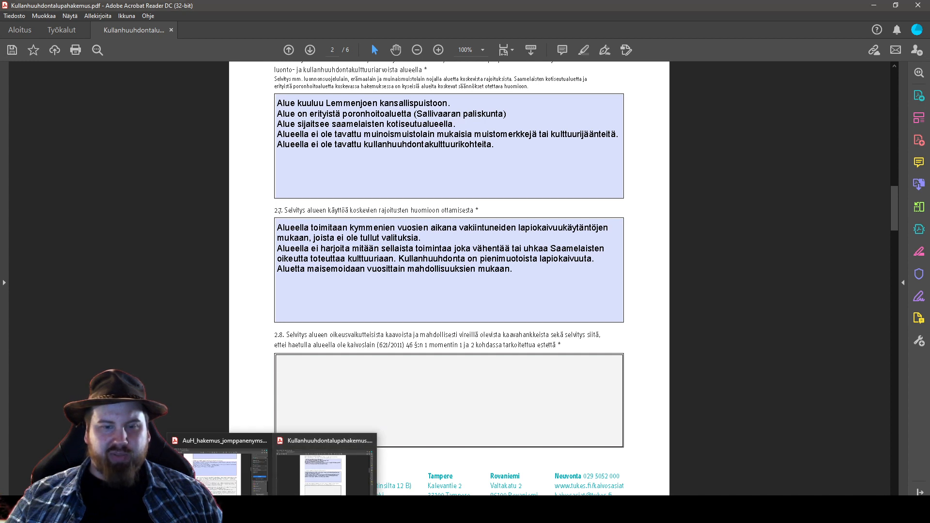
{"action": "left_click", "coordinate": [233, 499]}
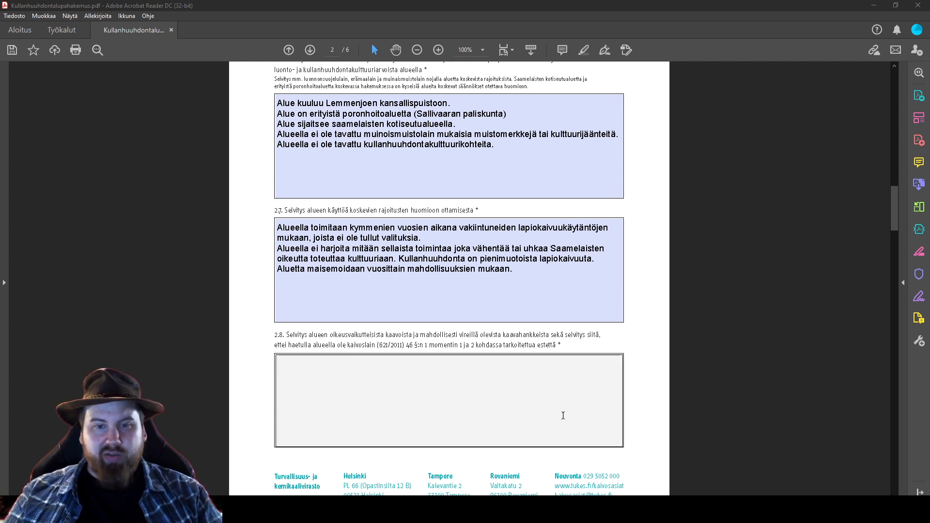
Paste the copied Pohjois-Lapin maakuntakaava planning text into field 2.8
{"action": "left_click", "coordinate": [379, 384]}
{"action": "type", "text": "Alueella ei ole voimassaolevaa asemakaavaa. Alueella on voimassa valtioneuvoston 27.12.2007 vahvistama Pohjois-Lapin maakuntakaava. Kaavassa haettu alue on koko kansallispuiston kattavalla värikoodilla merkitty: suojelualue ja historiallinen kullanhuuhdonta alue on lisäksi merkitty lisäkoodilla ma (kulttuuriympäristön tai maiseman vaalimisen kannalta tärkeä alue).  Valmisteilla olevassa Pohjois-Lapin maakuntakaavassa alue on merkitty tunnuksella MaV (5934): KULTTUURIYMPÄRISTÖN JA/TAI MAISEMAN VAALIMISEN KANNALTA VALTAKUNNALLISESTI TÄRKEÄ ALUE TAI KOHDE Merkinnällä osoitetaan valtakunnallisesti arvokkaat maisema-alueet ja valtakunnallisesti merkittävät rakennetut kulttuuriympäristöt. Alueen suunnittelussa on otettava huomioon kulttuuriympäristön ja maiseman ominaispiirteiden vaaliminen ja turvattava merkittävien maisema- ja kulttuurihistoriallisten arvojen säilyminen. Kohteisiin tai alueisiin merkittävästi vaikuttavissa hankkeissa tulee museoviranomaiselle varata mahdollisuus lausunnon antamiseen."}
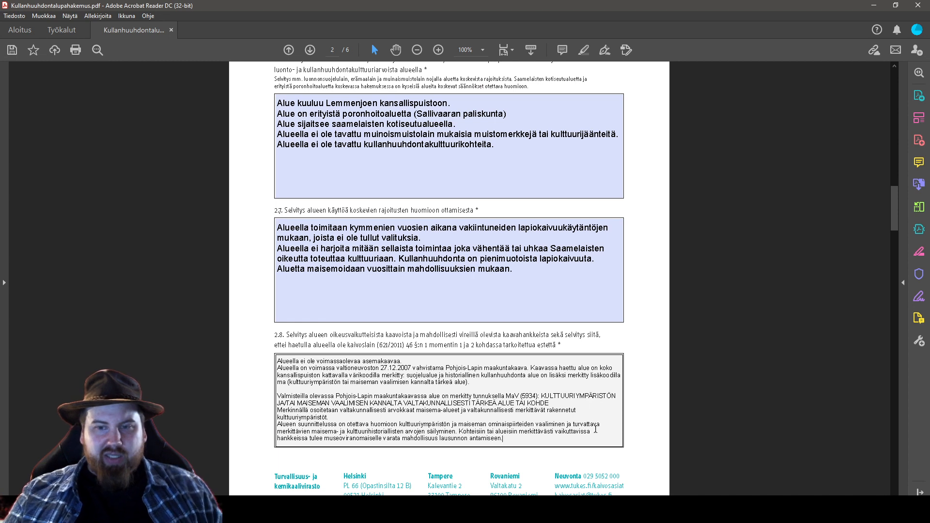
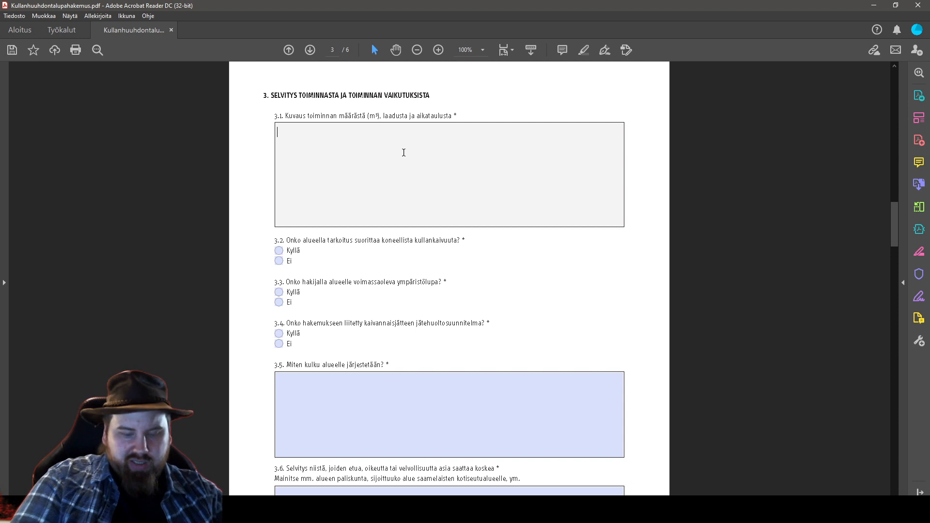
In field 3.1, state that digging uses a shovel and combustion-engine water pump, about 35m3 yearly
{"action": "type", "text": "Kaivu tap"}
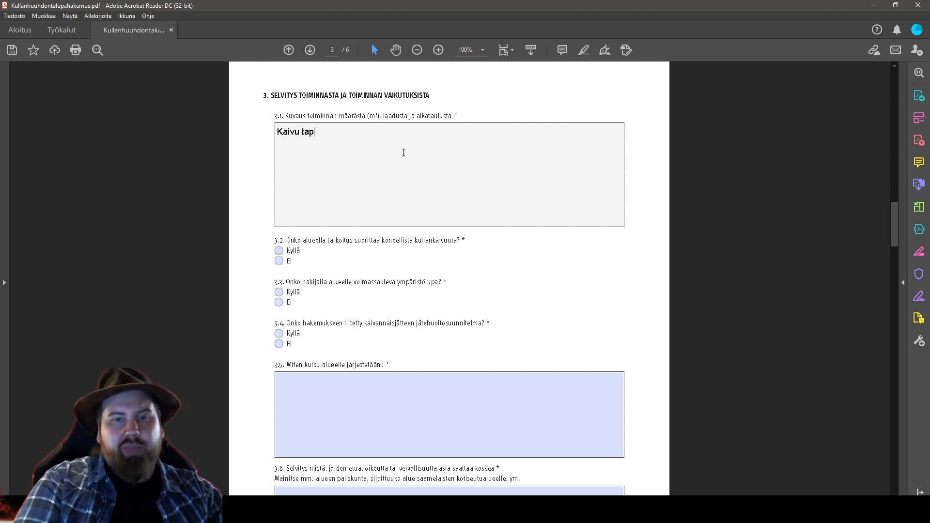
{"action": "type", "text": "ahtuu lao"}
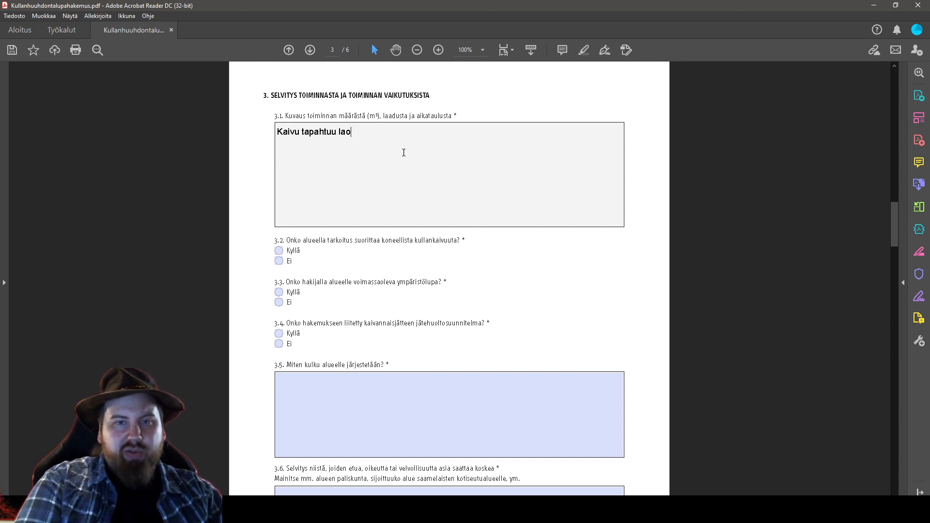
{"action": "key", "text": "BackSpace"}
{"action": "type", "text": "piovo"}
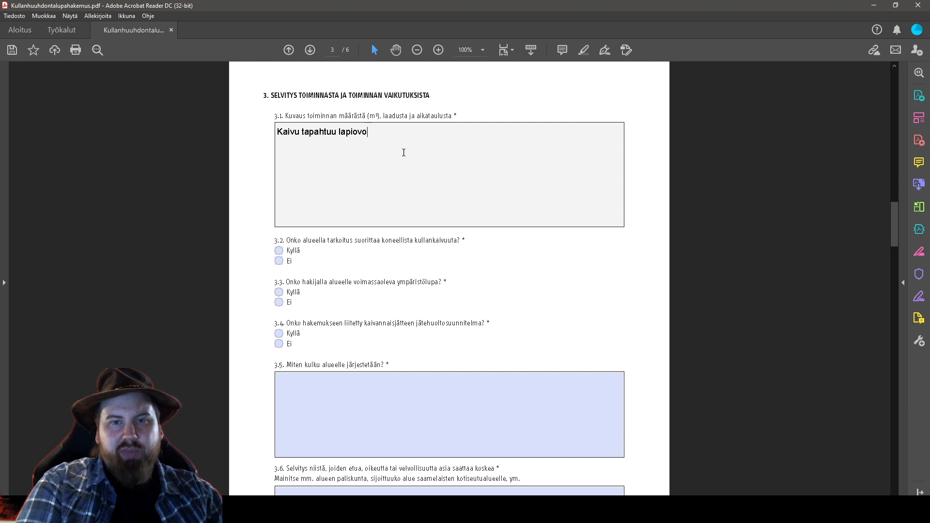
{"action": "key", "text": "BackSpace"}
{"action": "key", "text": "BackSpace"}
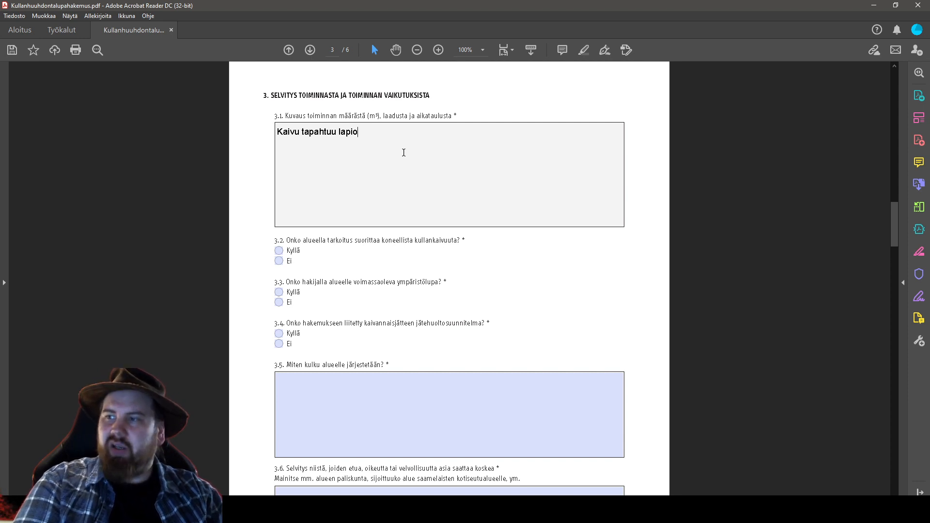
{"action": "type", "text": "lla ja "}
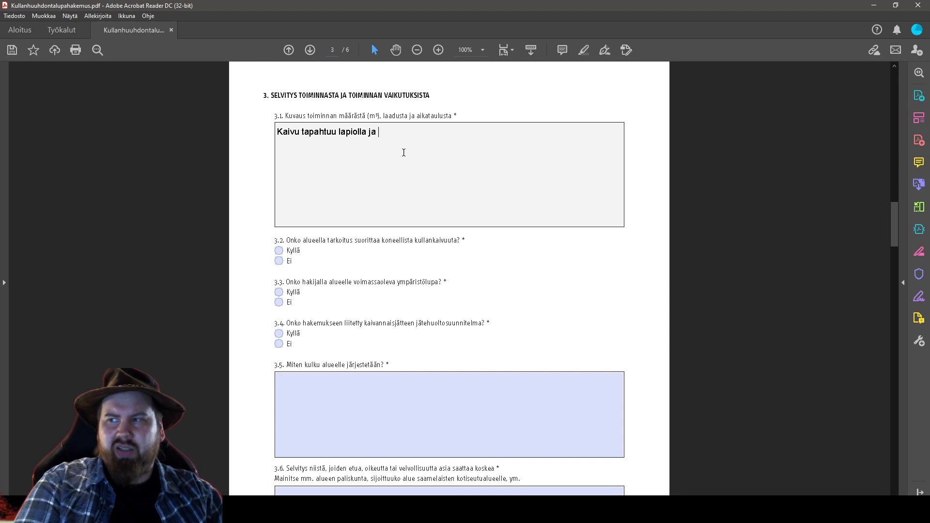
{"action": "type", "text": "poltto"}
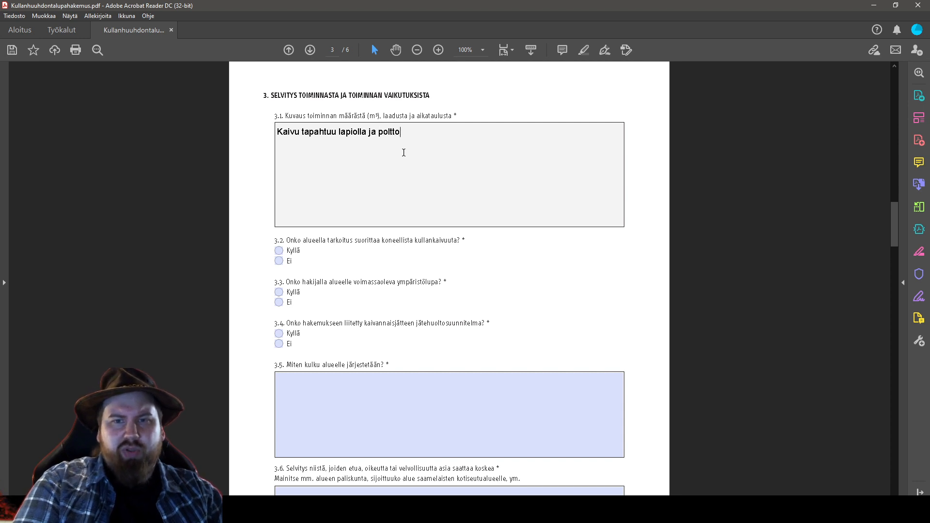
{"action": "type", "text": "moottorive"}
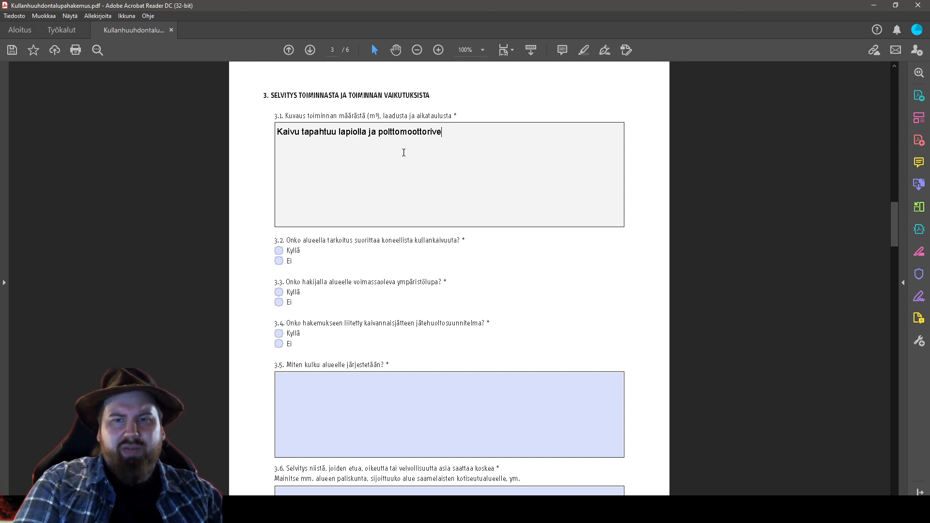
{"action": "type", "text": "sipumpulla."}
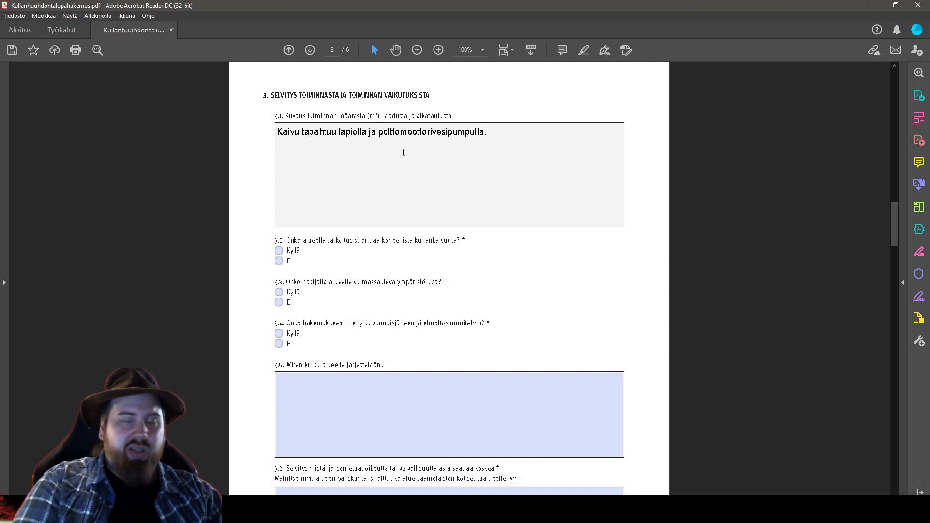
{"action": "type", "text": " Vuotuinen ka"}
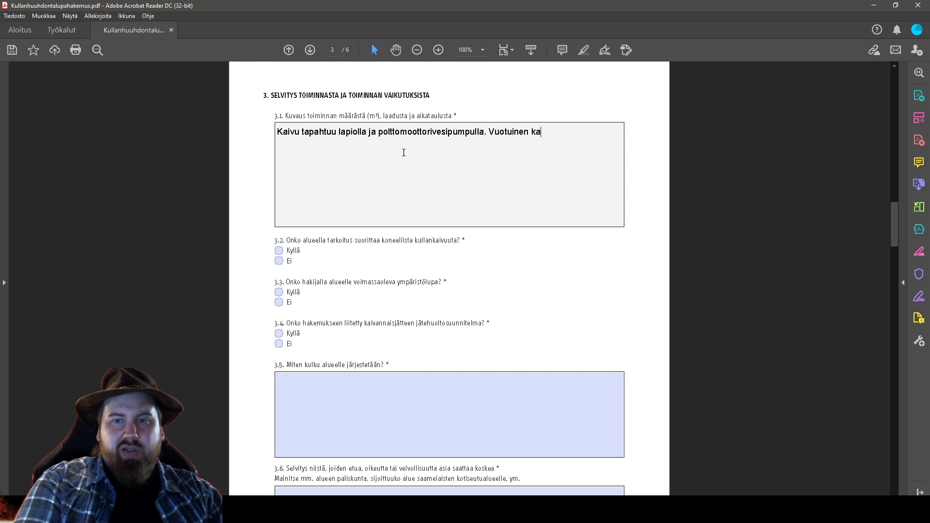
{"action": "type", "text": "ivuumäärä on noin"}
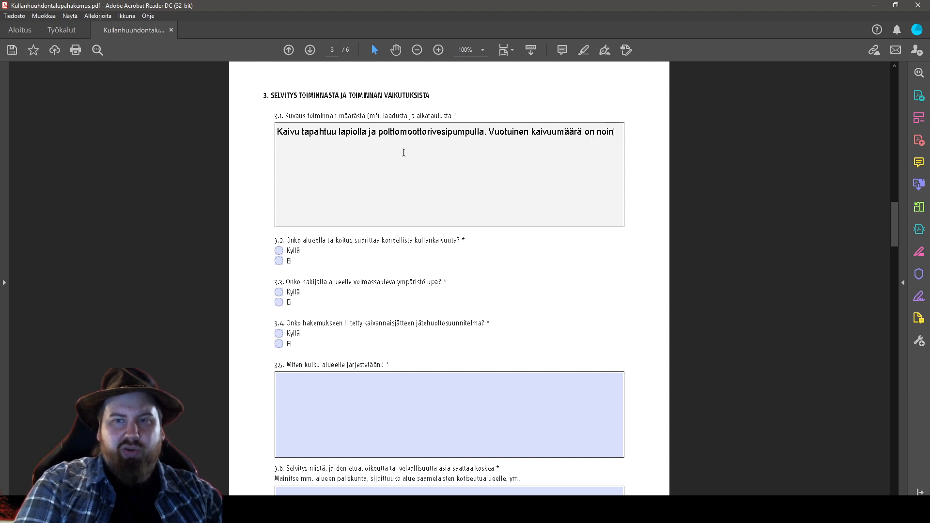
{"action": "type", "text": " 35m3"}
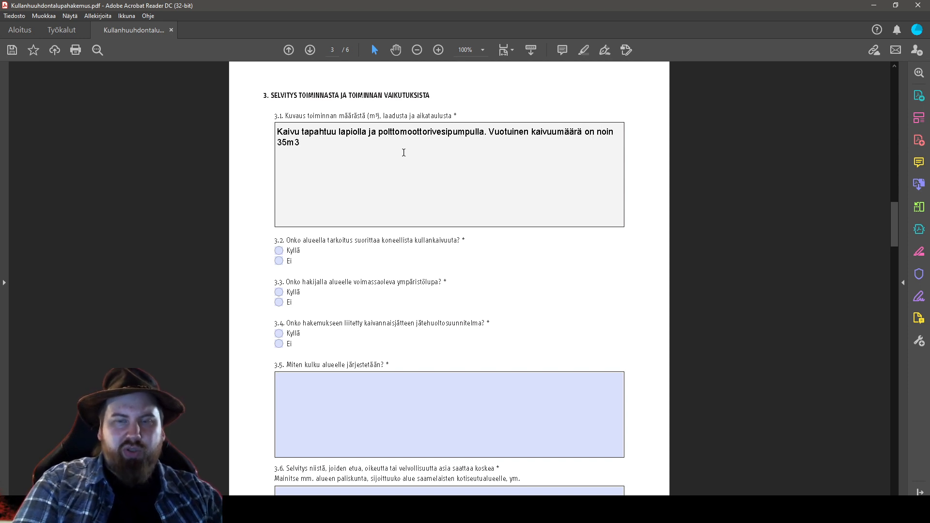
{"action": "type", "text": "."}
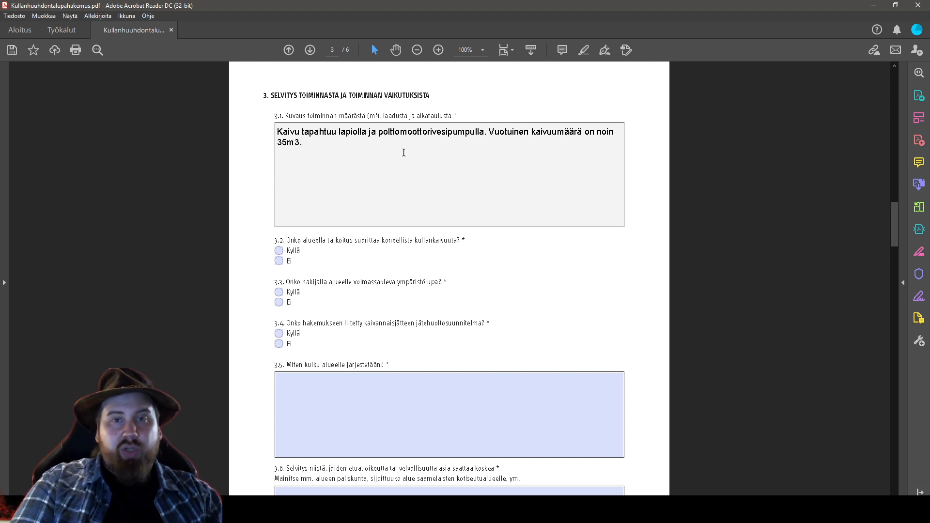
{"action": "key", "text": "Return"}
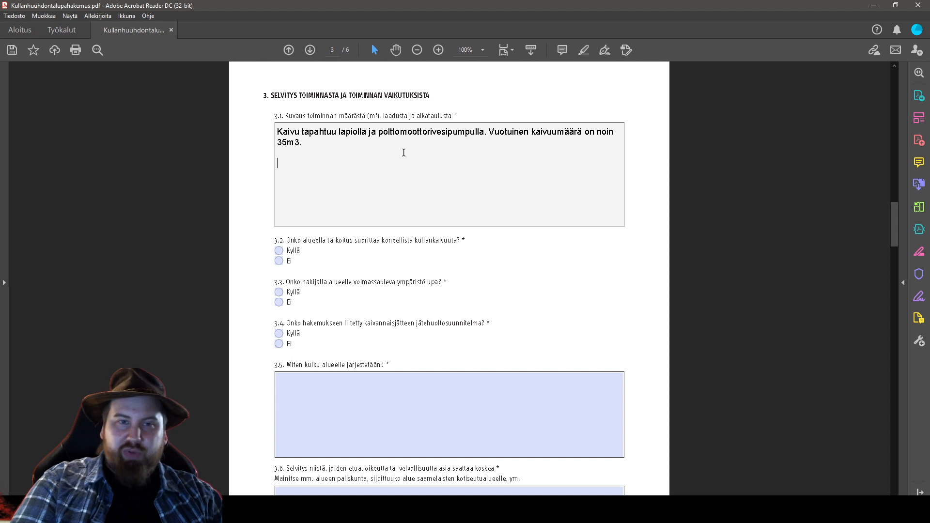
Add to 3.1: exploration 1 year, digging 3 years, landscaping during digging and finished by year 4
{"action": "type", "text": "Tutkinta ja etsintä"}
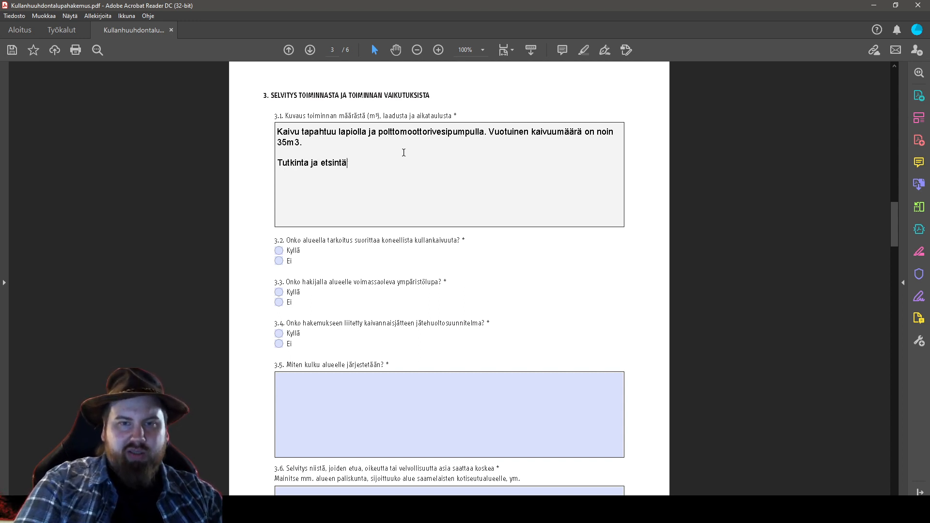
{"action": "type", "text": "työ 1 vuosi. "}
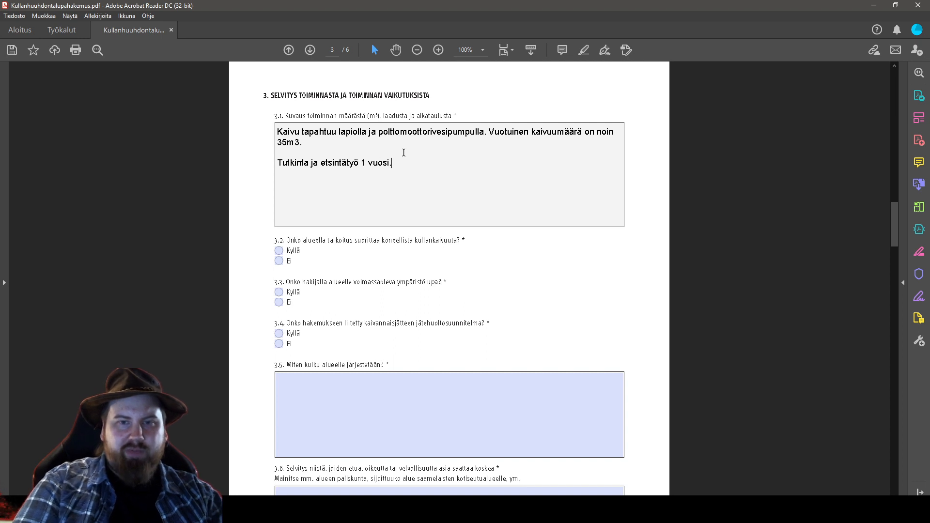
{"action": "type", "text": "Varsinai"}
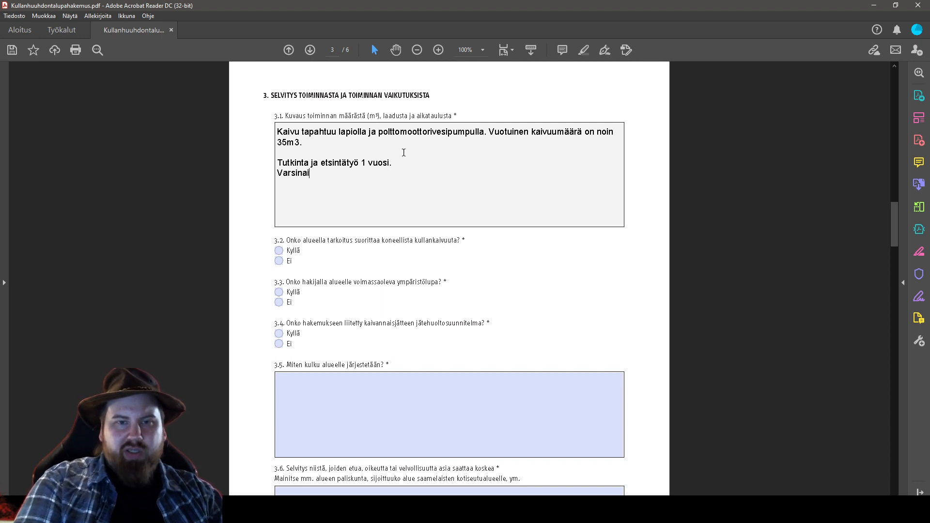
{"action": "type", "text": "nen kaivuutyö 3"}
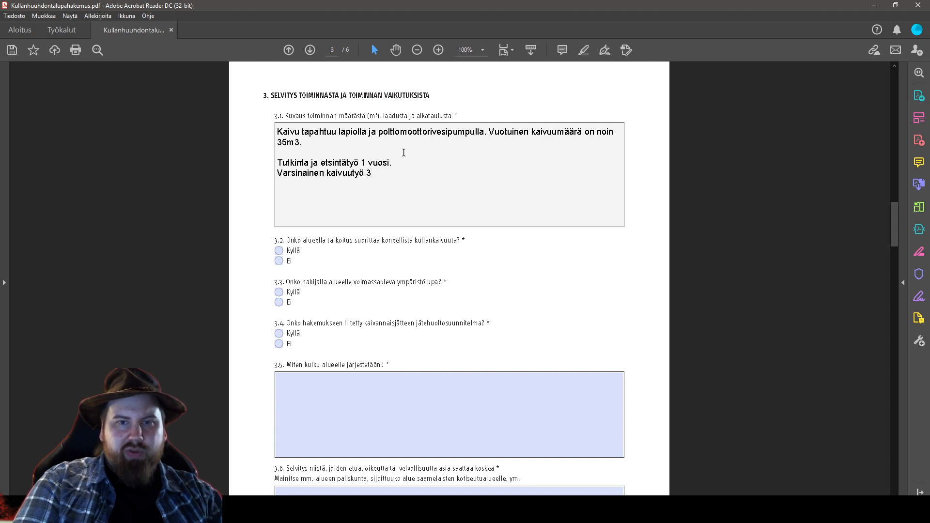
{"action": "type", "text": " vuotta. "}
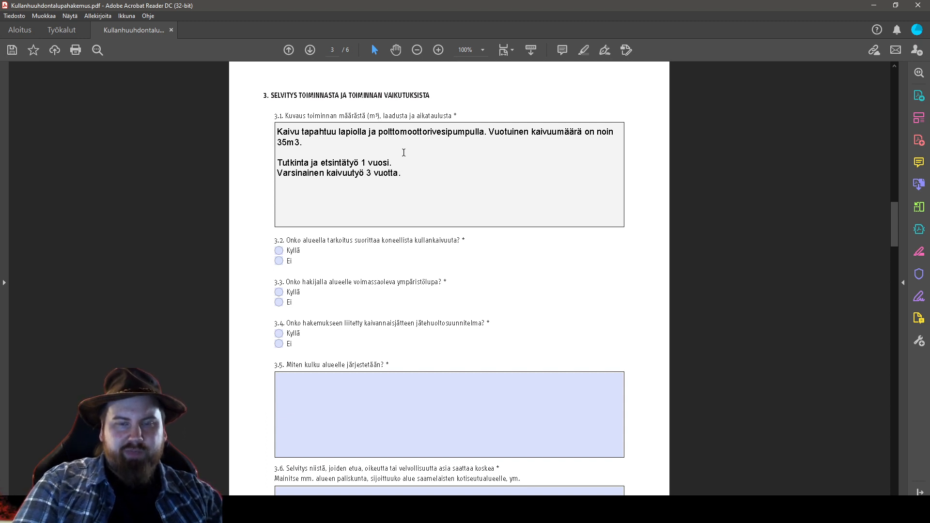
{"action": "type", "text": "S"}
{"action": "key", "text": "BackSpace"}
{"action": "type", "text": "Maisemointi ja"}
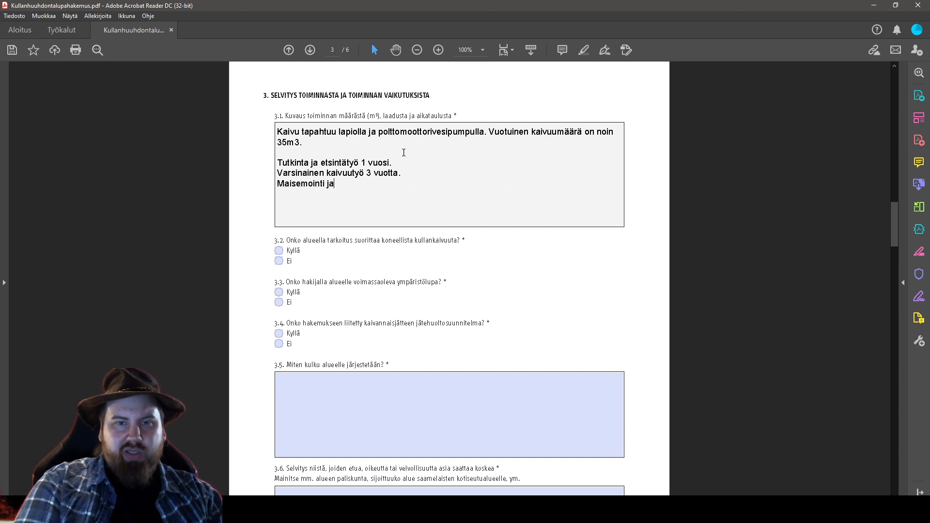
{"action": "type", "text": " siivoaminen pitkin kaivuuaikaa"}
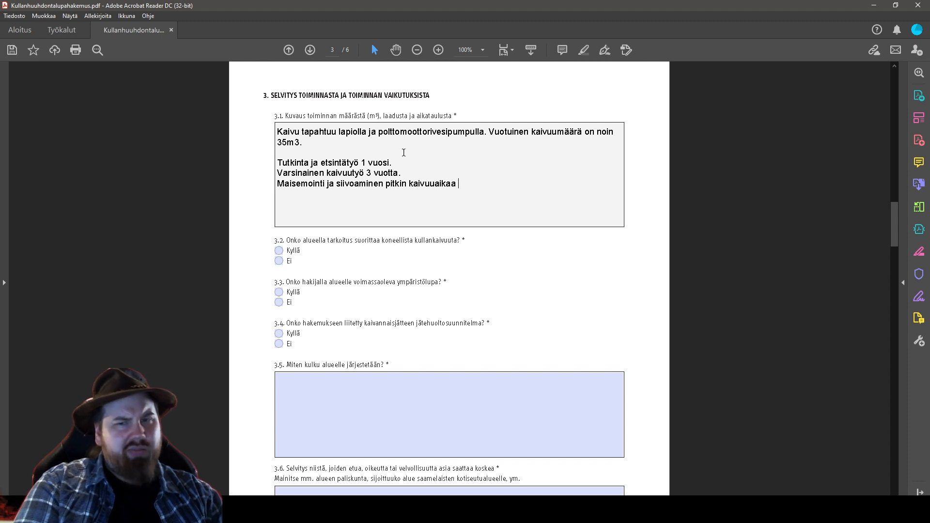
{"action": "type", "text": ", mutta viimeistään "}
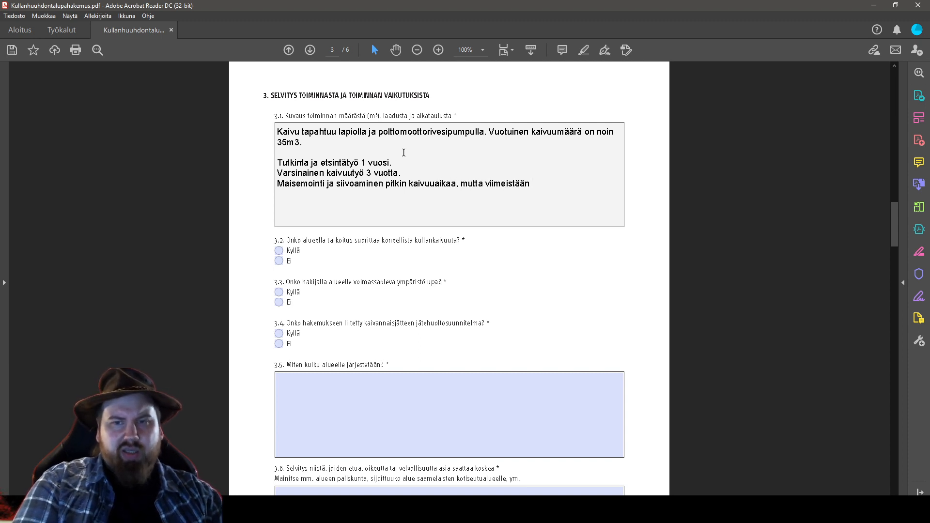
{"action": "type", "text": "vuonna 4."}
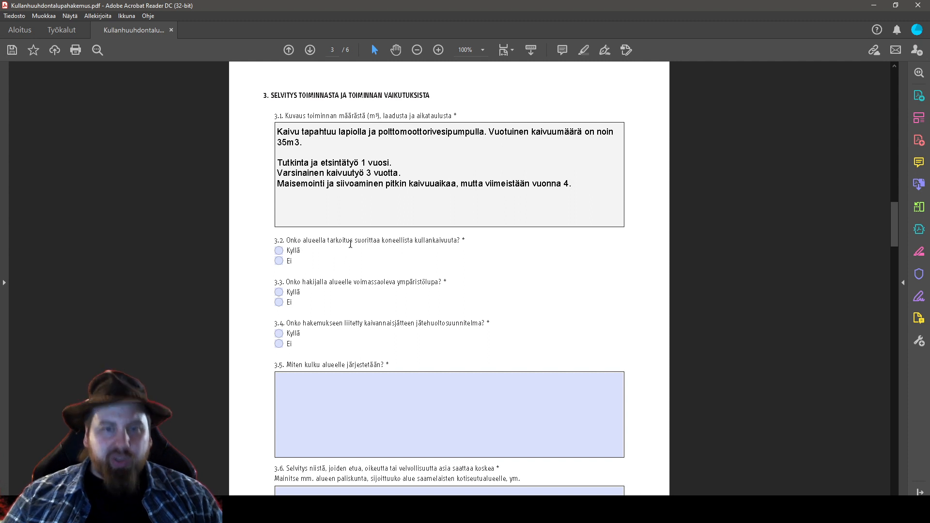
Mark questions 3.2 and 3.3 as Ei and question 3.4 as Kyllä
{"action": "left_click", "coordinate": [278, 261]}
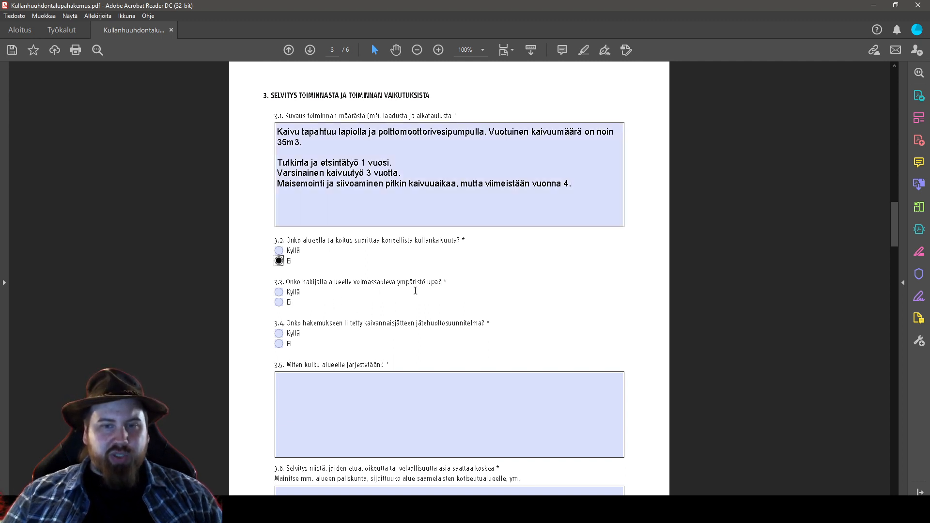
{"action": "left_click", "coordinate": [279, 303]}
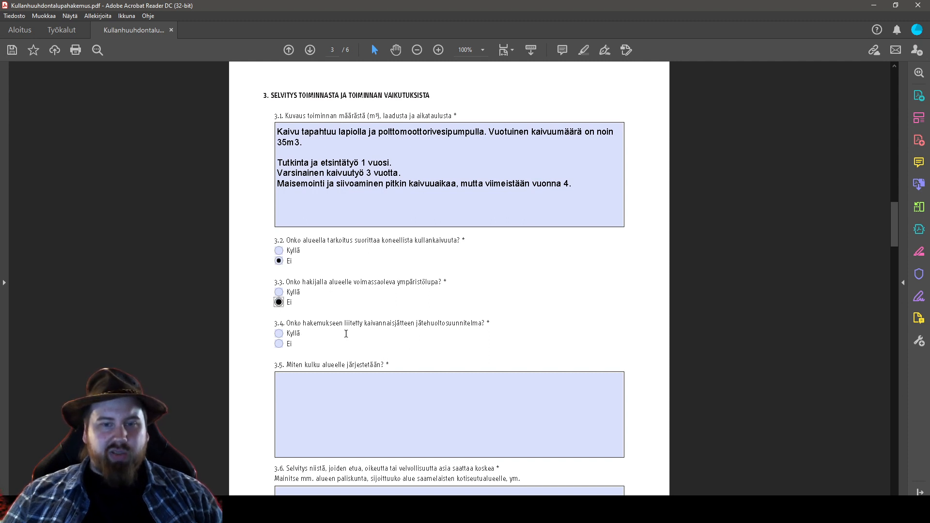
{"action": "left_click", "coordinate": [280, 345]}
{"action": "left_click", "coordinate": [280, 335]}
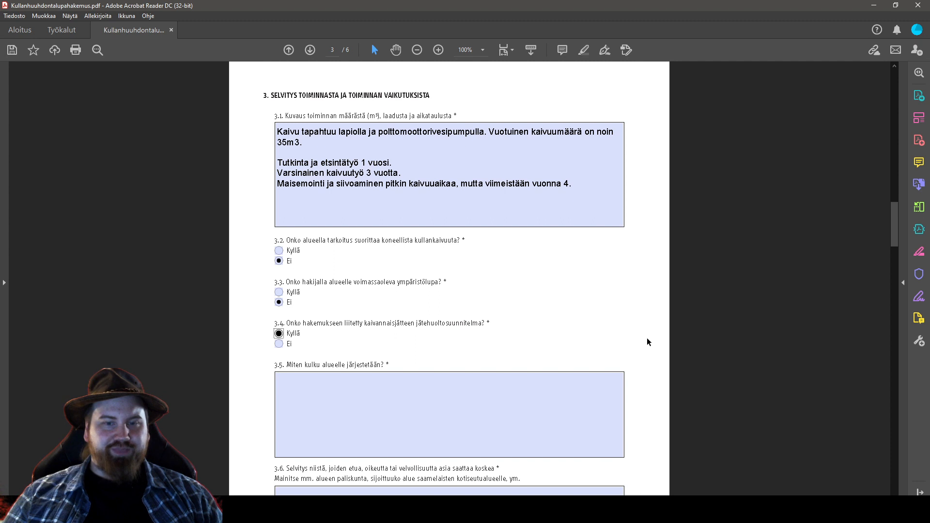
{"action": "scroll", "coordinate": [669, 340], "scroll_direction": "down", "scroll_amount": 3}
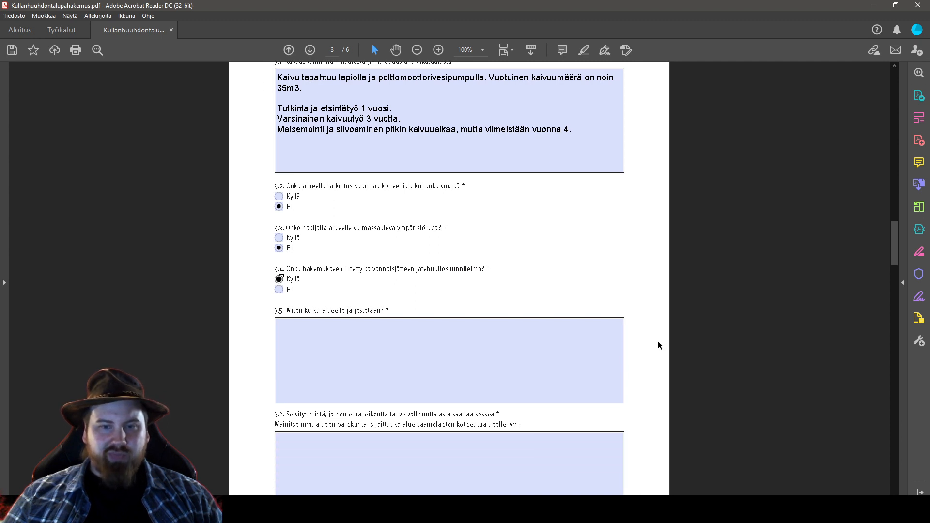
{"action": "scroll", "coordinate": [658, 341], "scroll_direction": "down", "scroll_amount": 3}
Paste the prepared access description into answer 3.5, end it with a period, and review it
{"action": "left_click", "coordinate": [503, 306]}
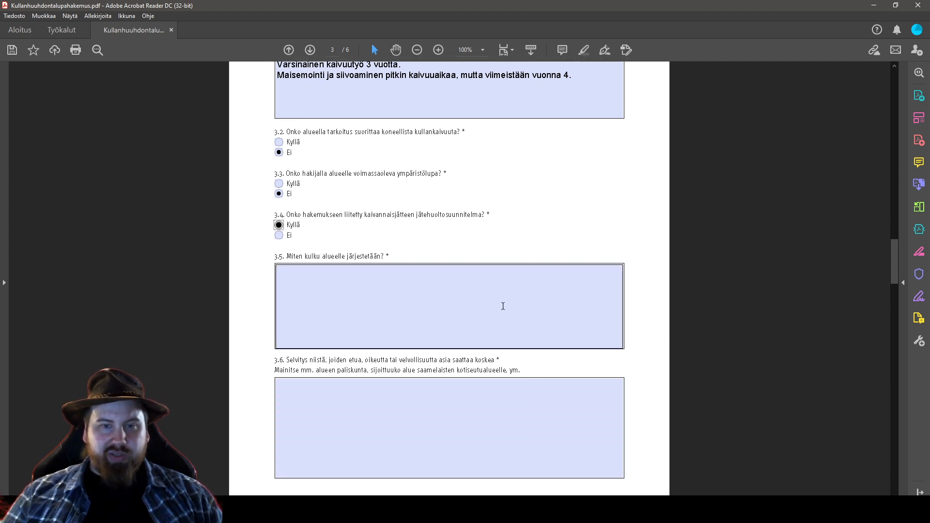
{"action": "left_click", "coordinate": [406, 294]}
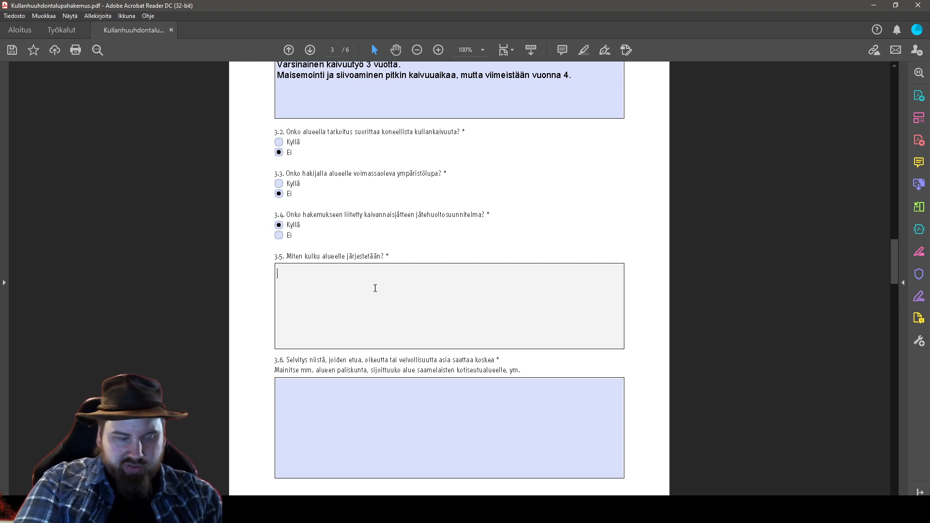
{"action": "type", "text": "Lemmenjoen kultahaminasta kuljetaan pääosin jalkaisin, mutta tarvittaessa mönkijöitä hyödyntäen voidaan kuljettaa suurempia kuormia olemassa olevaa mönkijäuraverkostoa pitkin"}
{"action": "type", "text": "."}
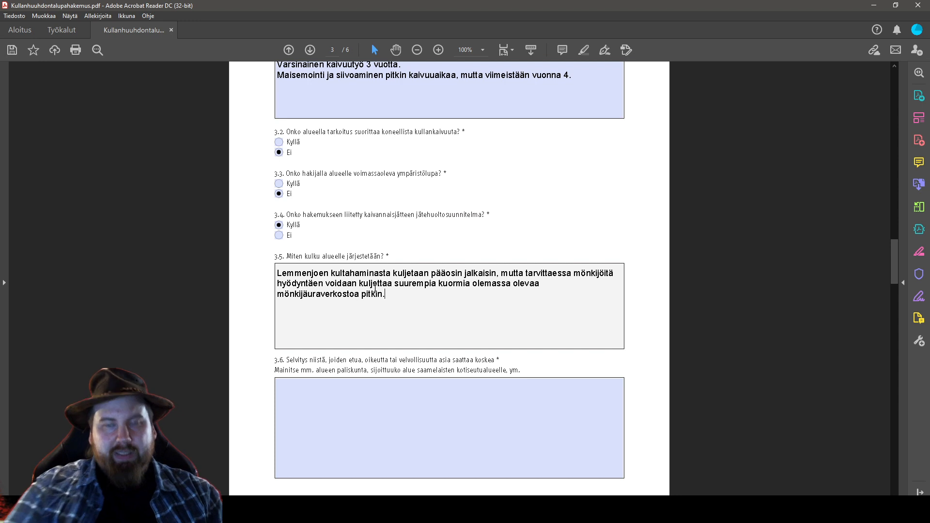
{"action": "left_click_drag", "start_coordinate": [389, 297], "coordinate": [420, 285]}
{"action": "left_click", "coordinate": [407, 296]}
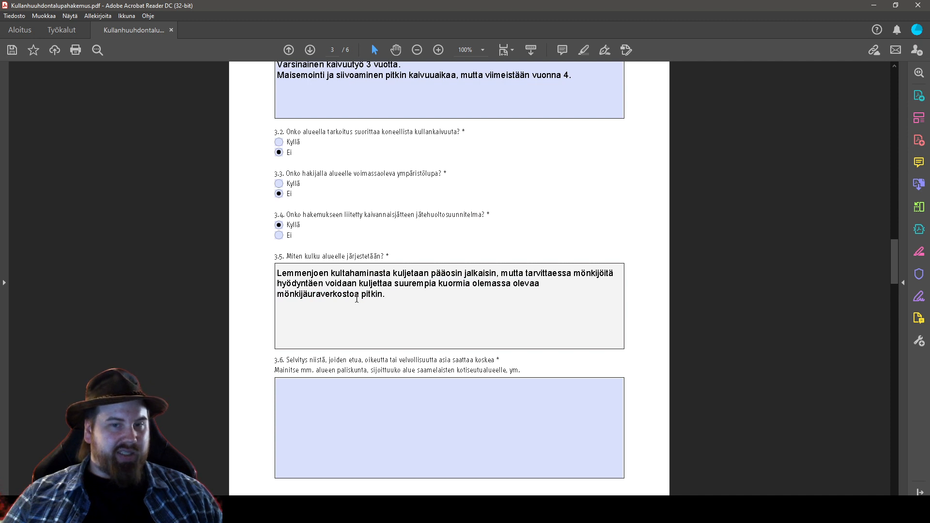
{"action": "left_click_drag", "start_coordinate": [359, 296], "coordinate": [314, 296]}
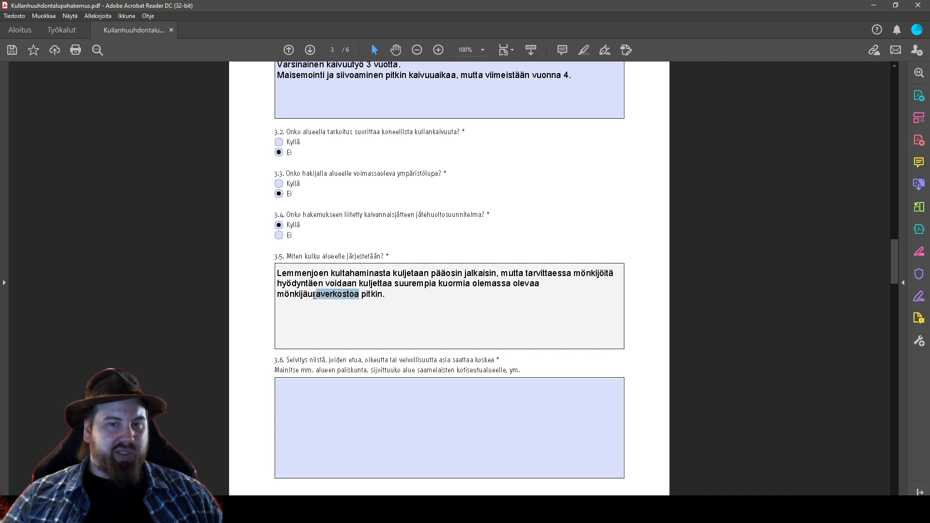
{"action": "left_click", "coordinate": [416, 295]}
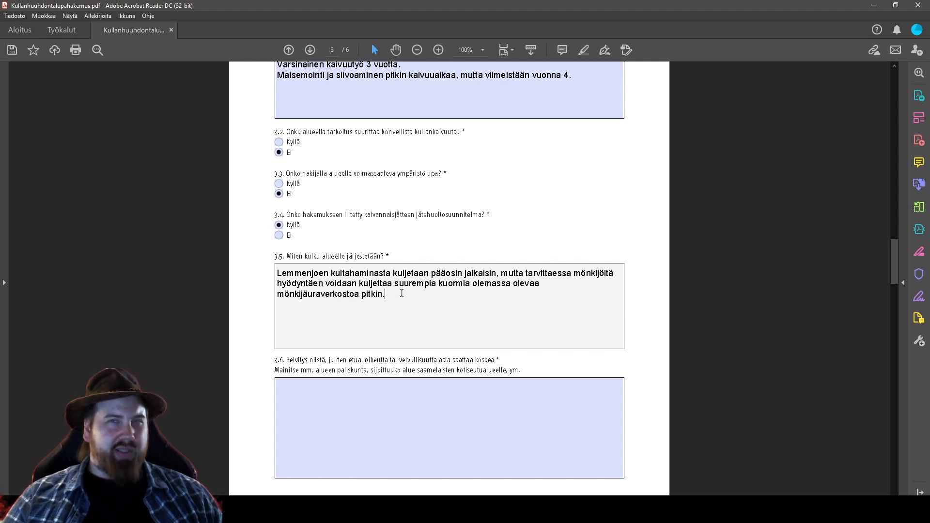
{"action": "left_click", "coordinate": [355, 295]}
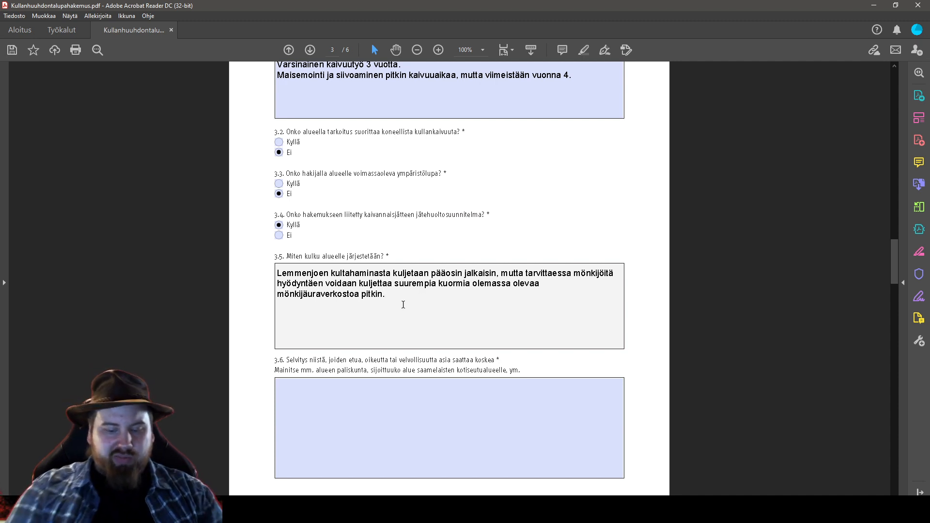
Add a 3.5 paragraph saying winter maintenance follows the established Lemmenjoki winter maintenance route
{"action": "key", "text": "Return"}
{"action": "type", "text": "Talvoihu"}
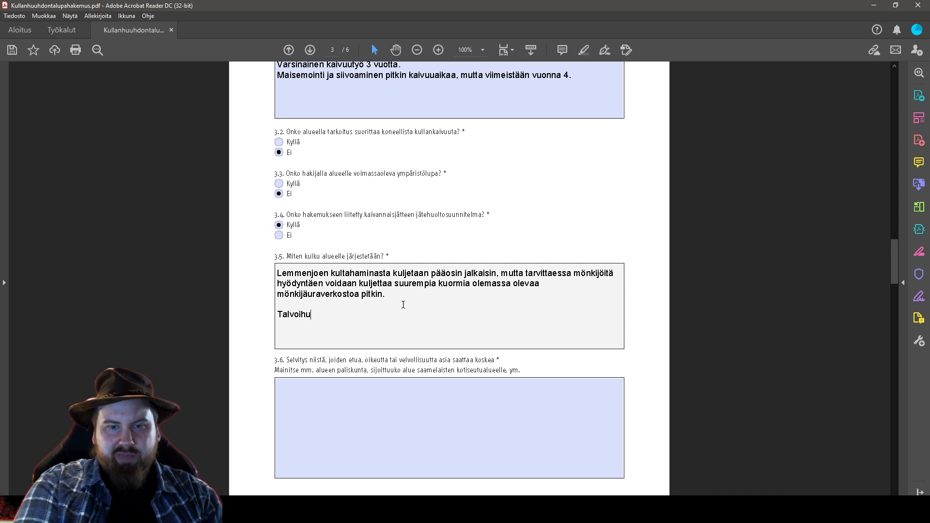
{"action": "key", "text": "BackSpace"}
{"action": "key", "text": "BackSpace"}
{"action": "key", "text": "BackSpace"}
{"action": "key", "text": "BackSpace"}
{"action": "type", "text": "ihuollot t"}
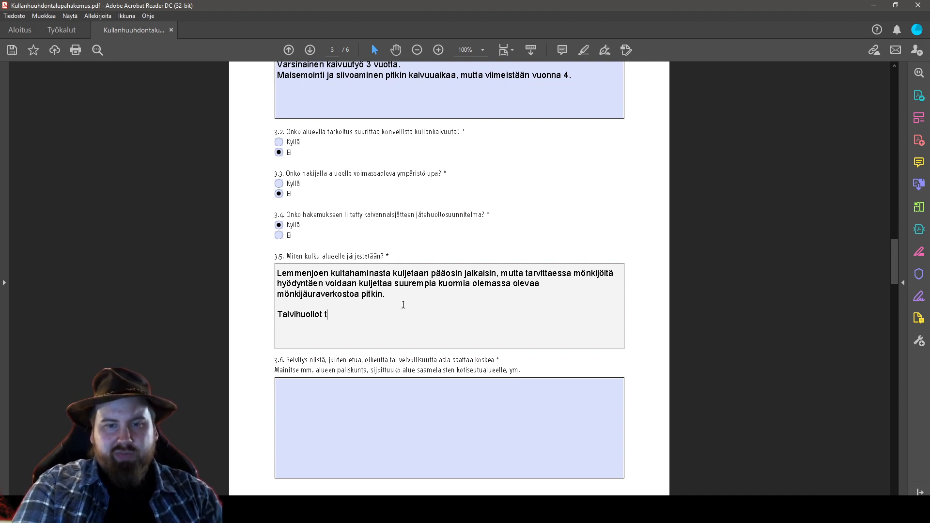
{"action": "type", "text": "oteuta"}
{"action": "key", "text": "BackSpace"}
{"action": "type", "text": "eute"}
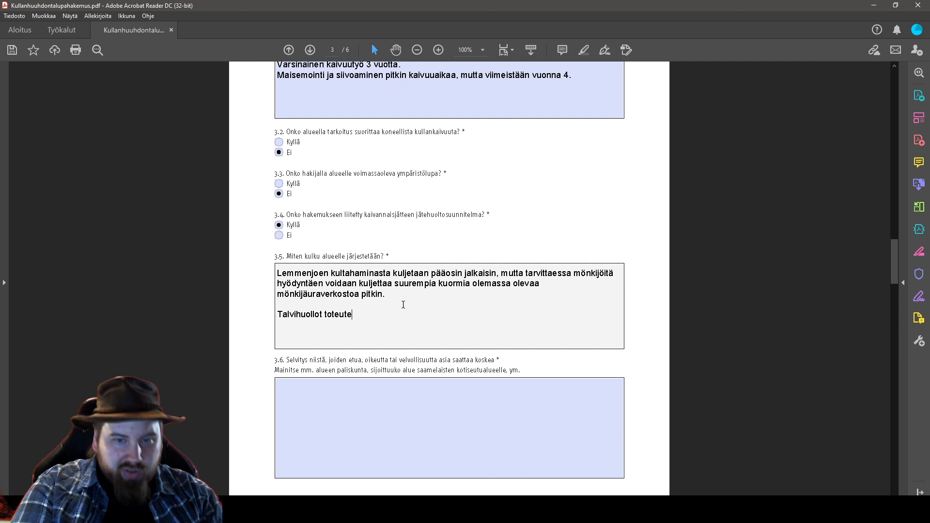
{"action": "key", "text": "BackSpace"}
{"action": "type", "text": "etaan vakiintunutta "}
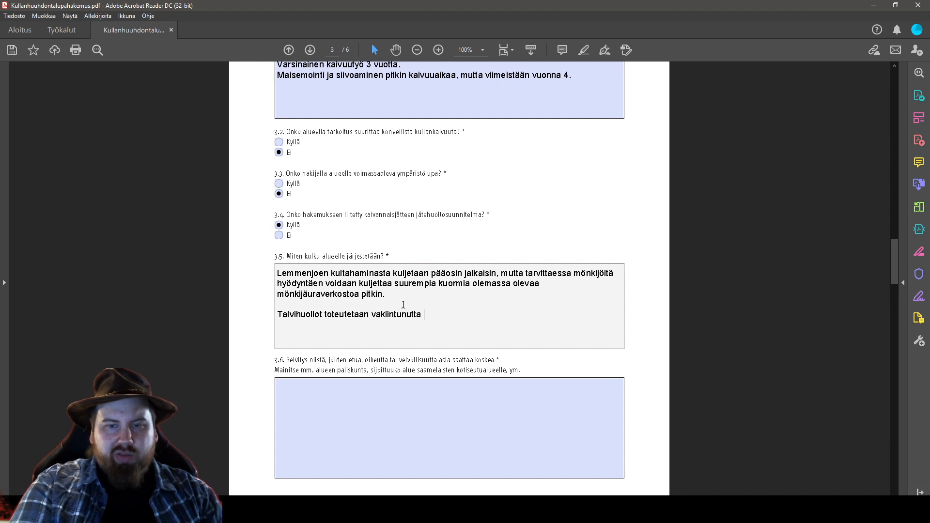
{"action": "type", "text": "Lemmenjoen "}
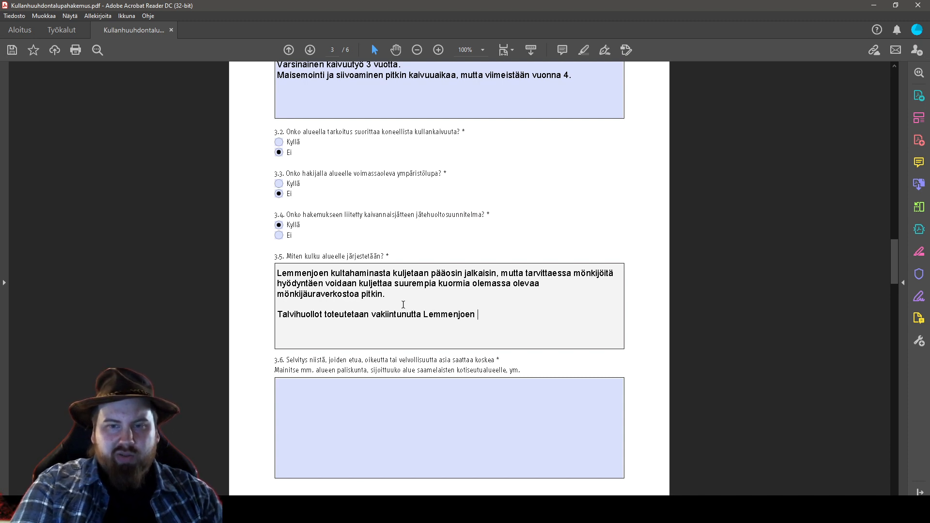
{"action": "type", "text": "talvihuoltorei"}
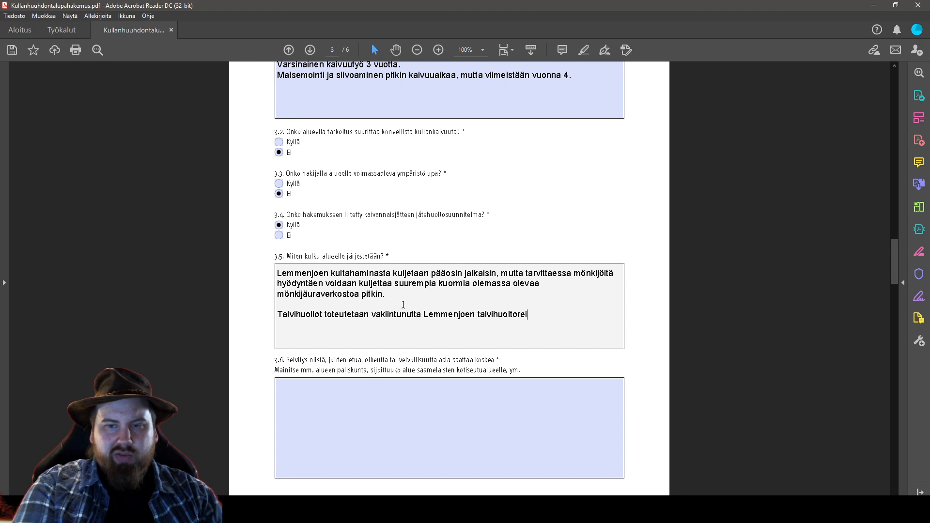
{"action": "type", "text": "ttiä pitkni"}
{"action": "type", "text": "in."}
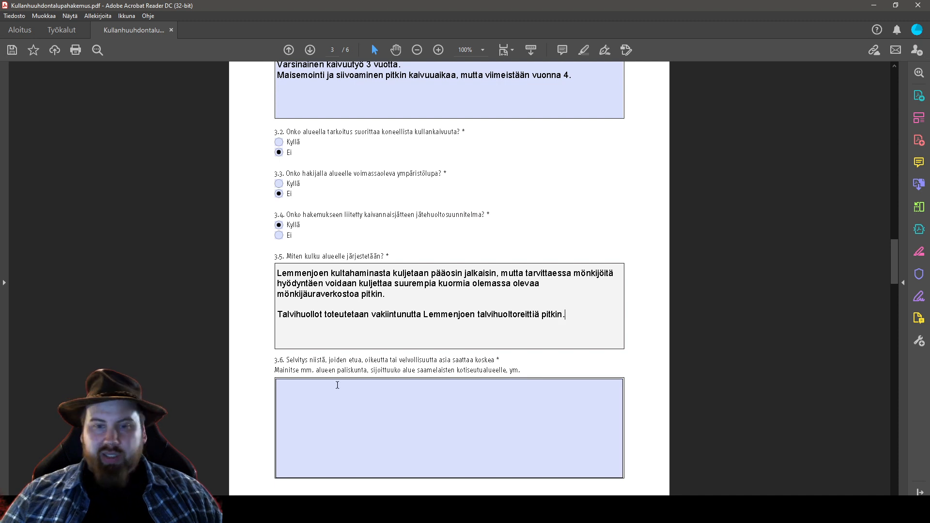
{"action": "left_click", "coordinate": [480, 390]}
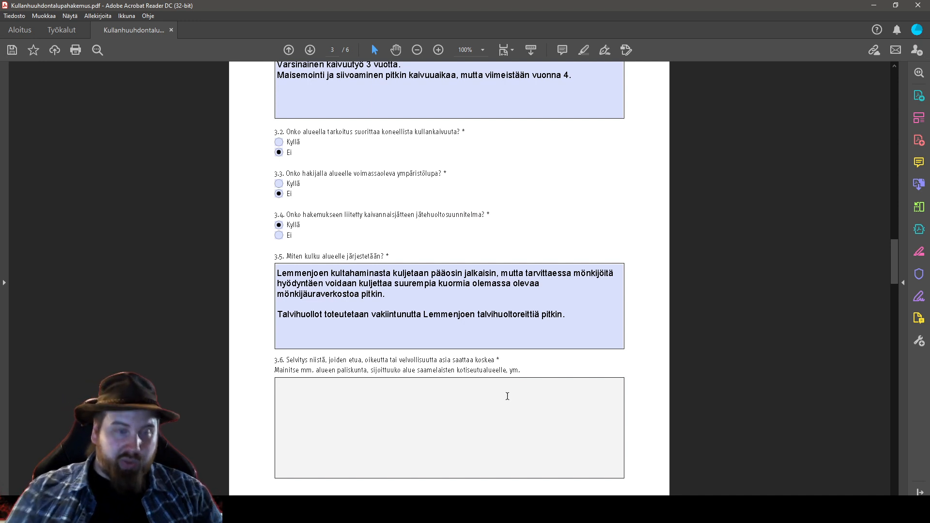
List the 3.6 parties line by line, noting Sámi homeland, ending with 'Metsähallitus / luontopalvelut'
{"action": "type", "text": "Sall"}
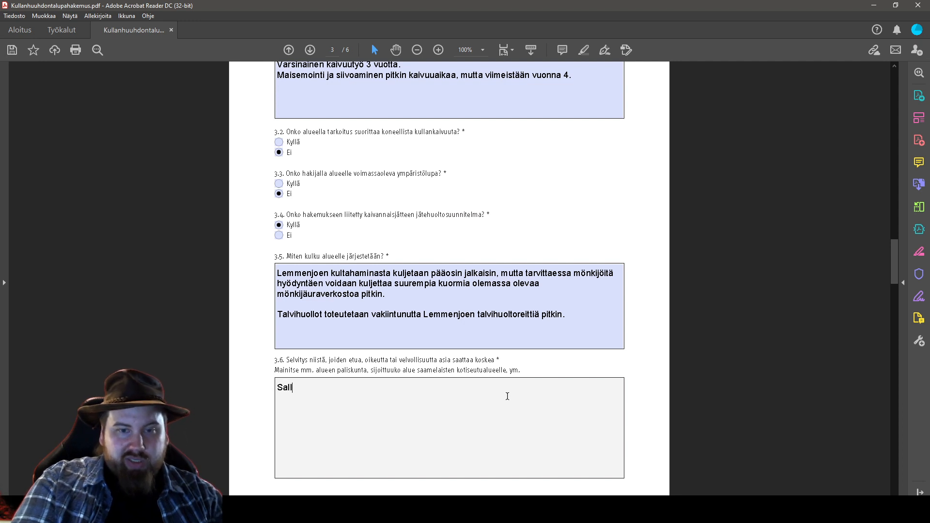
{"action": "type", "text": "ivaaran paliskunta."}
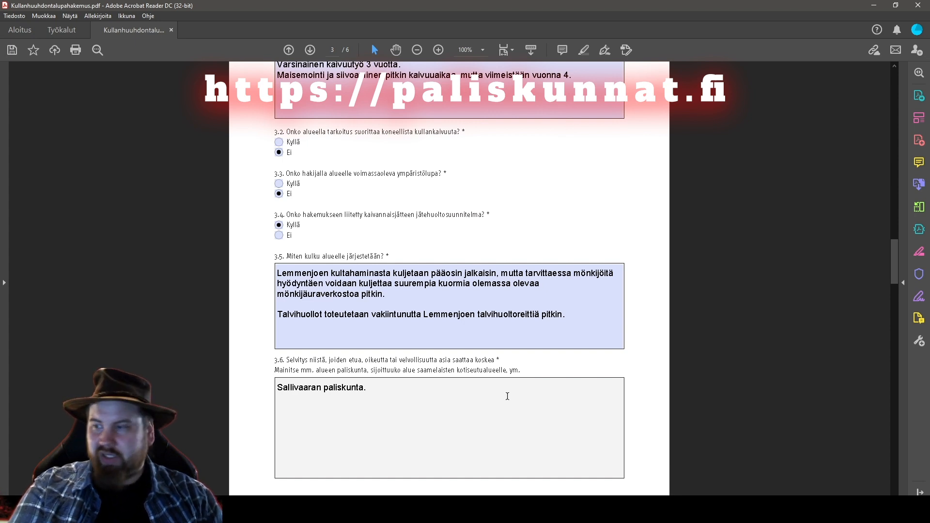
{"action": "key", "text": "Return"}
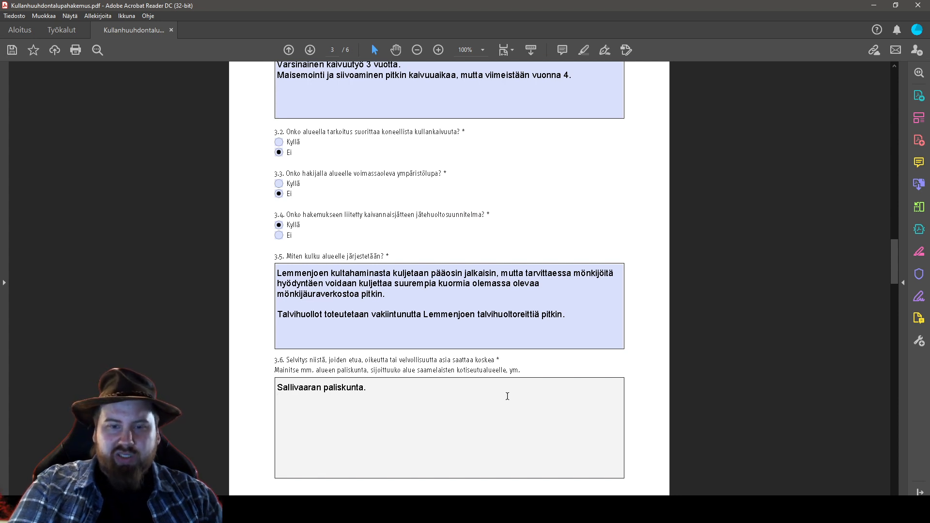
{"action": "type", "text": "Saamelaiskä"}
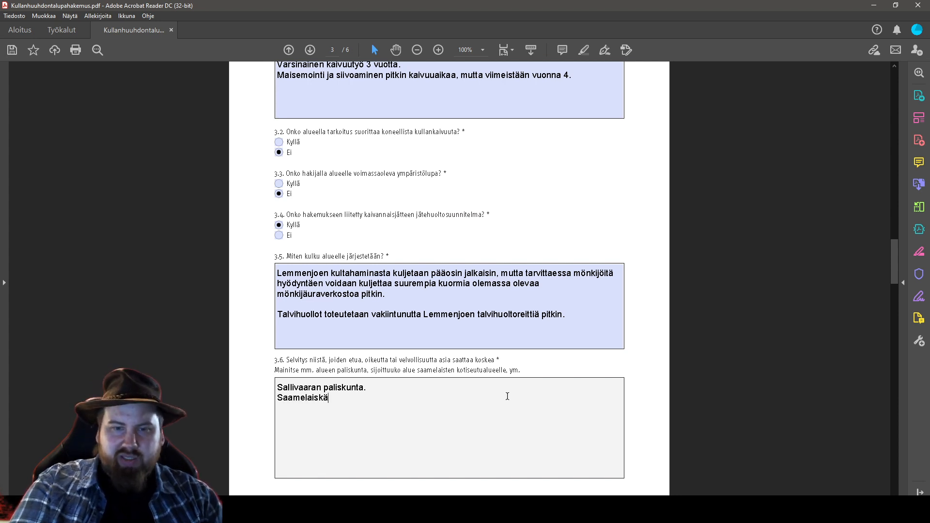
{"action": "type", "text": "räjät"}
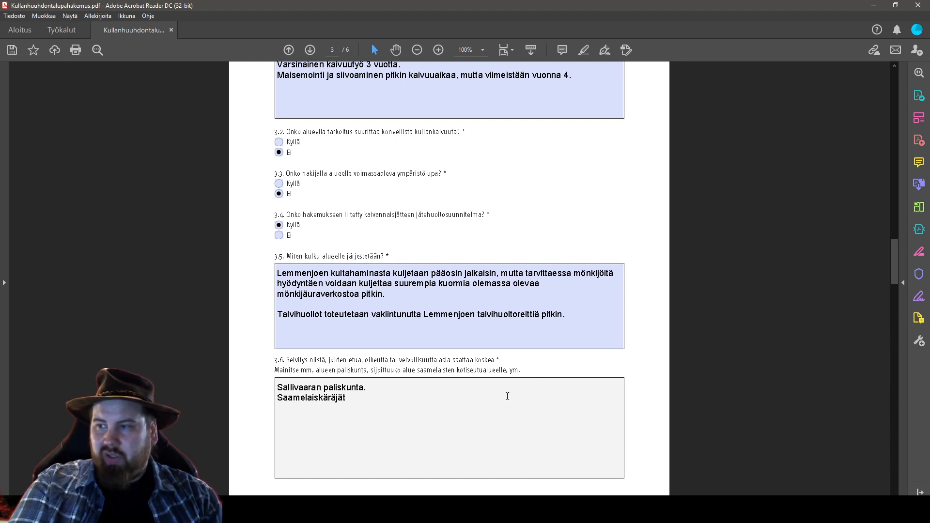
{"action": "type", "text": "- alue"}
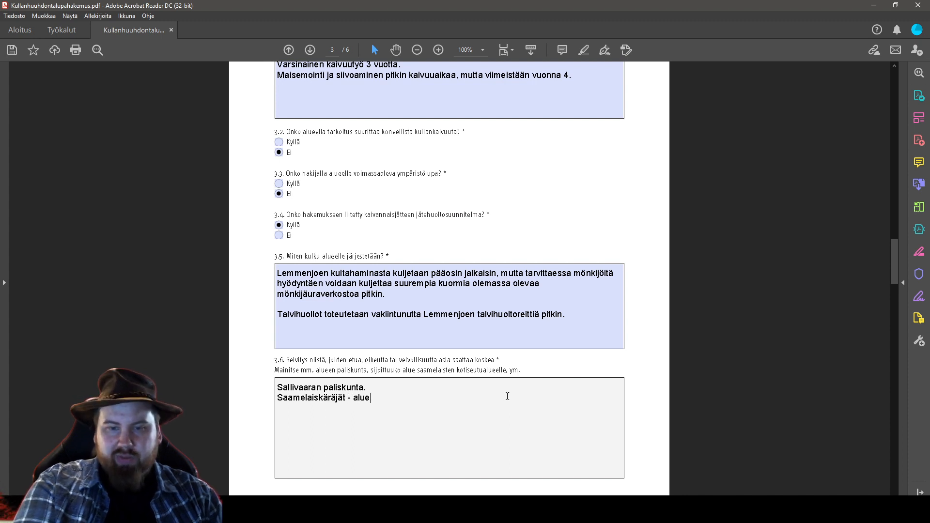
{"action": "type", "text": " on"}
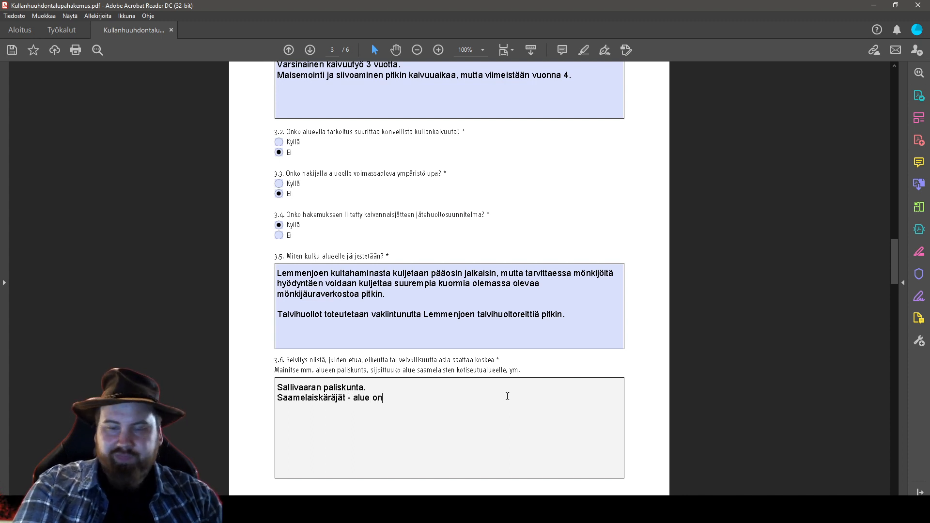
{"action": "type", "text": " saamelaisten kotiseutualuetta."}
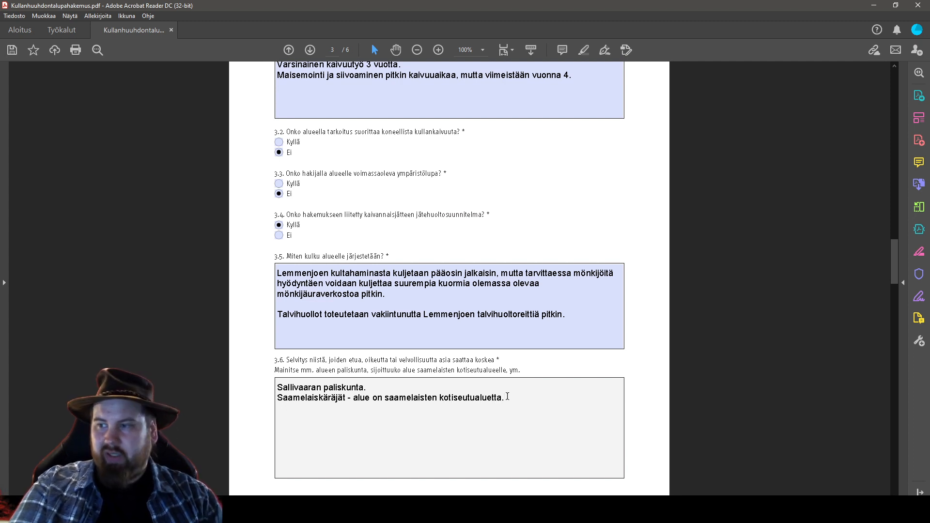
{"action": "key", "text": "Return"}
{"action": "type", "text": "Inarin kunta."}
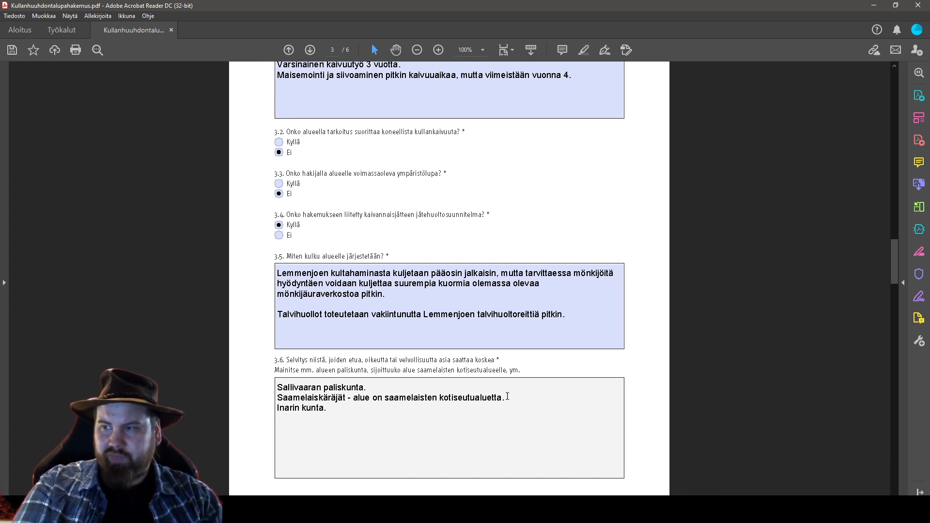
{"action": "key", "text": "Return"}
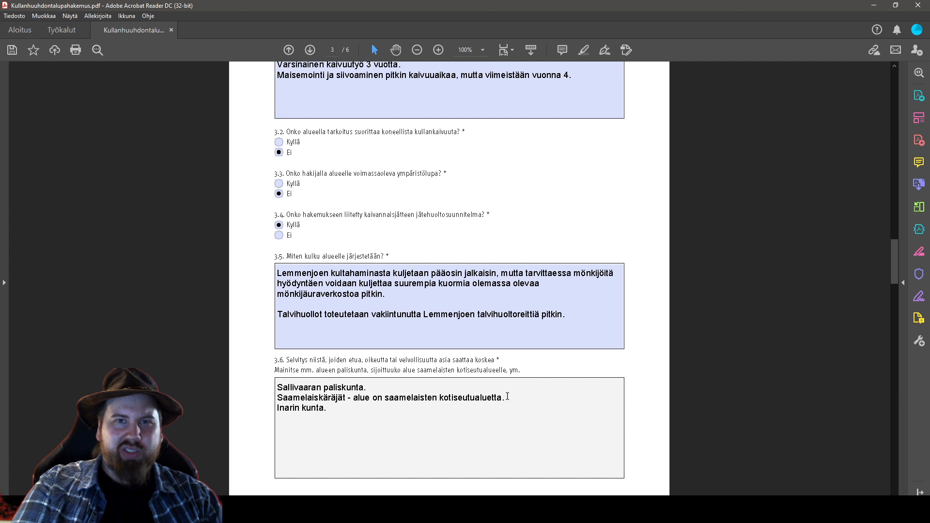
{"action": "type", "text": "Metsähallitus"}
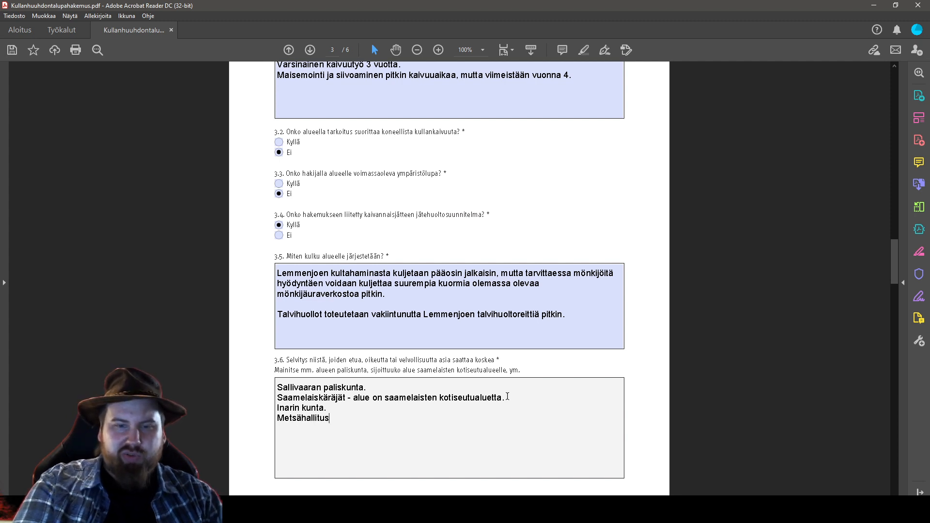
{"action": "type", "text": " ja luont"}
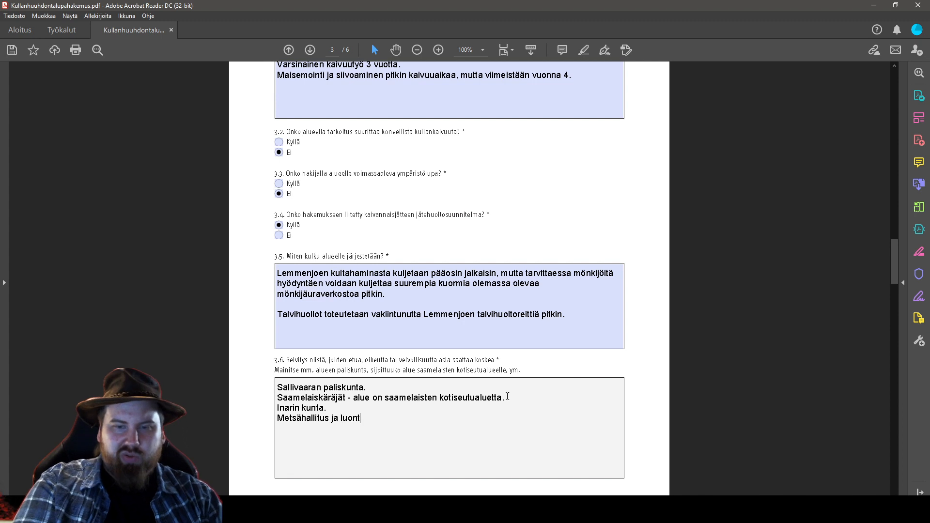
{"action": "type", "text": "opalvelut"}
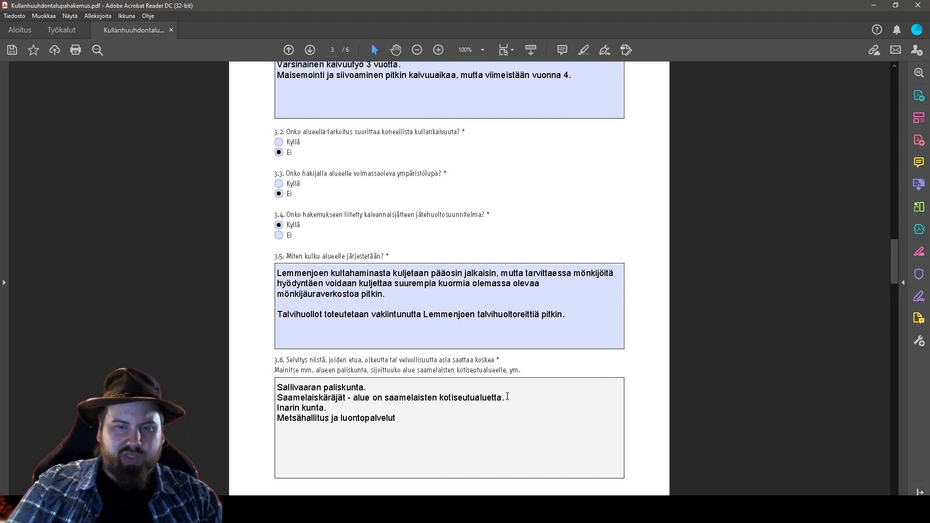
{"action": "key", "text": "Left"}
{"action": "key", "text": "Left"}
{"action": "key", "text": "Left"}
{"action": "key", "text": "BackSpace"}
{"action": "key", "text": "BackSpace"}
{"action": "key", "text": "BackSpace"}
{"action": "type", "text": "/"}
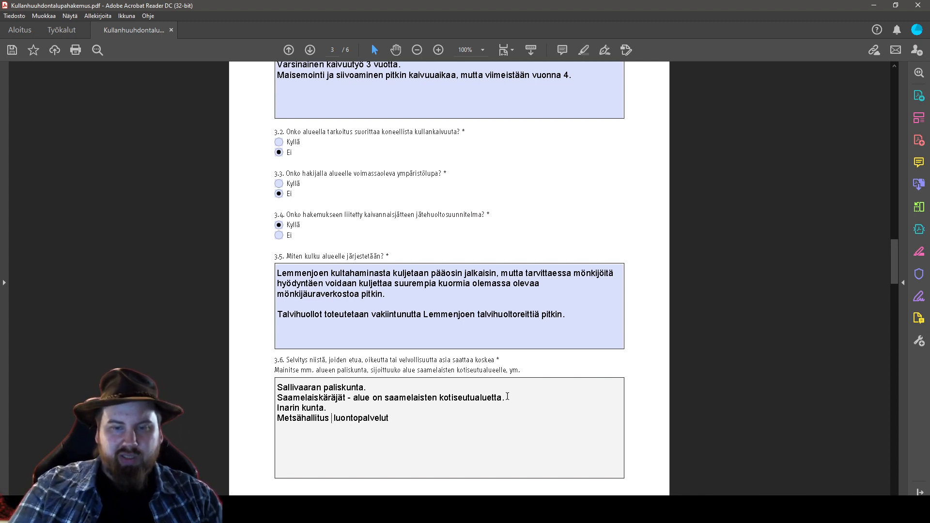
{"action": "left_click", "coordinate": [645, 378]}
Scroll down to page 4 and place the cursor in the empty 3.7 answer box
{"action": "scroll", "coordinate": [726, 347], "scroll_direction": "down", "scroll_amount": 1}
{"action": "scroll", "coordinate": [725, 347], "scroll_direction": "up", "scroll_amount": 1}
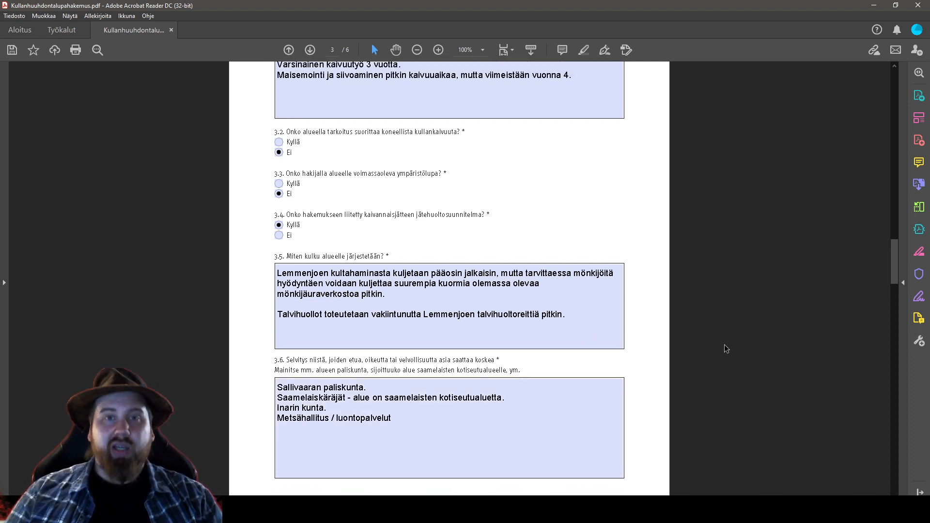
{"action": "scroll", "coordinate": [725, 345], "scroll_direction": "up", "scroll_amount": 10}
{"action": "scroll", "coordinate": [723, 350], "scroll_direction": "down", "scroll_amount": 9}
{"action": "scroll", "coordinate": [723, 350], "scroll_direction": "down", "scroll_amount": 4}
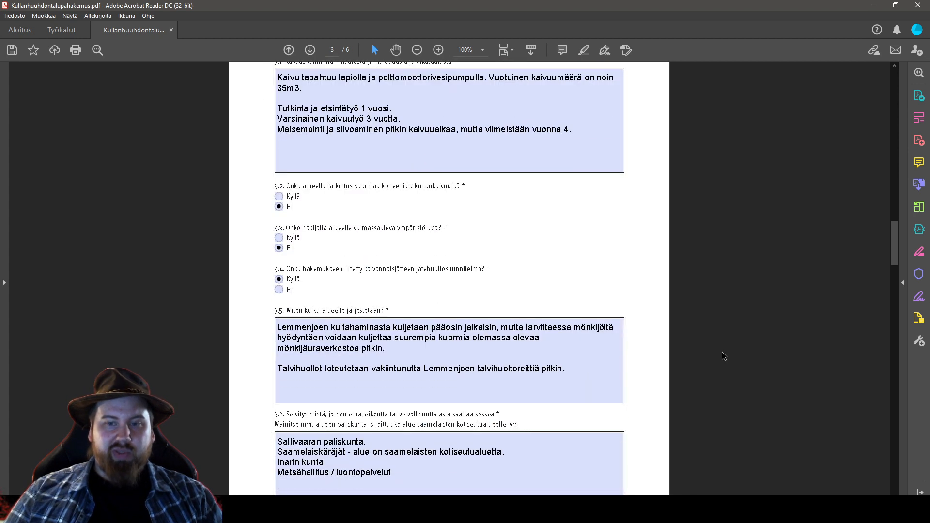
{"action": "scroll", "coordinate": [722, 356], "scroll_direction": "down", "scroll_amount": 1}
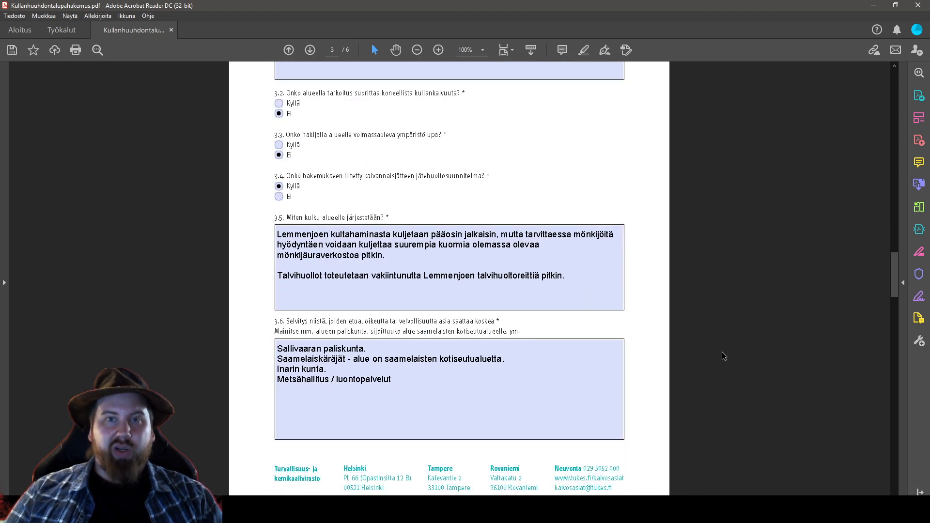
{"action": "scroll", "coordinate": [750, 368], "scroll_direction": "down", "scroll_amount": 8}
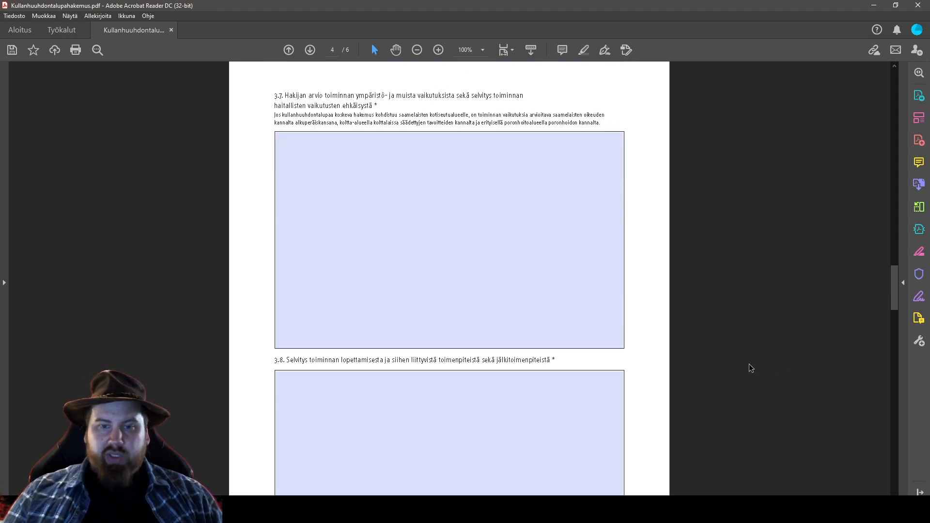
{"action": "left_click", "coordinate": [353, 233]}
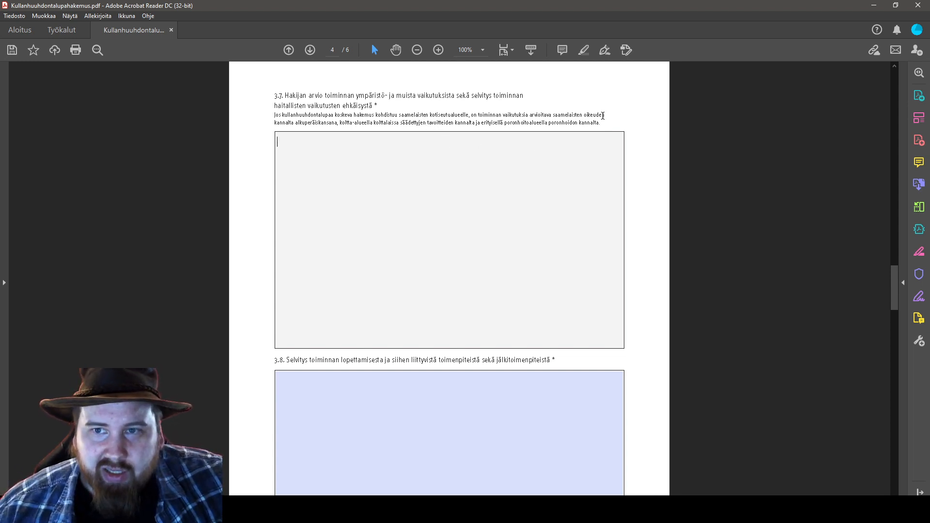
In 3.7, write that only a few ares are dug at a time and pits are restored safely
{"action": "double_click", "coordinate": [277, 122]}
{"action": "left_click_drag", "start_coordinate": [455, 123], "coordinate": [504, 124]}
{"action": "left_click", "coordinate": [562, 142]}
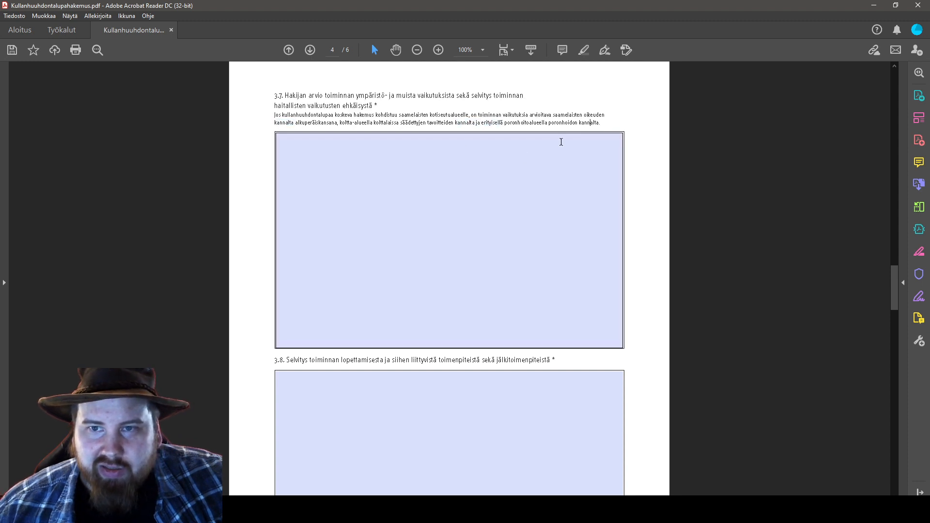
{"action": "left_click", "coordinate": [525, 157]}
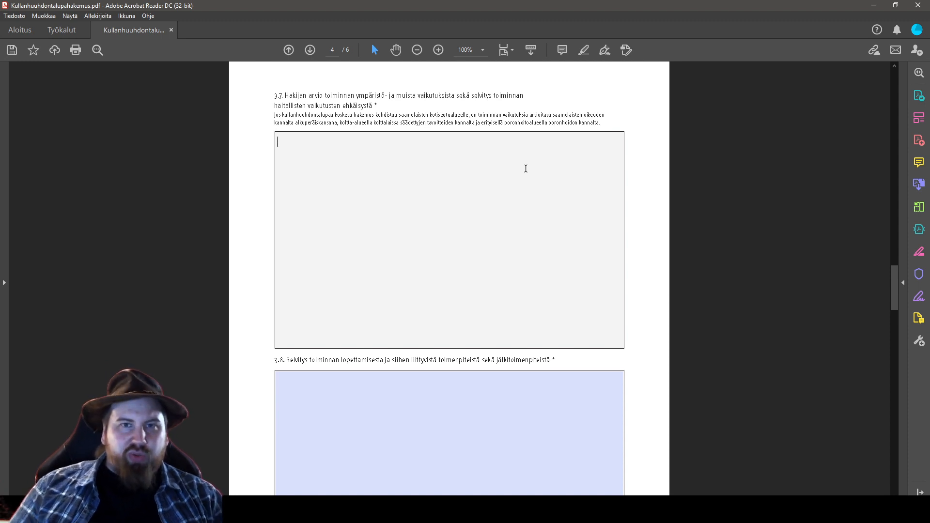
{"action": "type", "text": "Alueella k"}
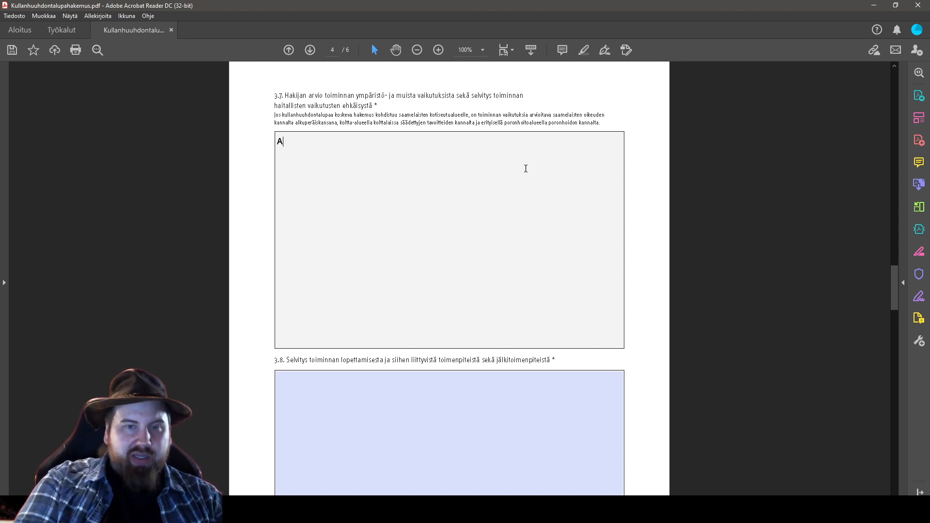
{"action": "key", "text": "BackSpace"}
{"action": "key", "text": "BackSpace"}
{"action": "type", "text": "taan maata "}
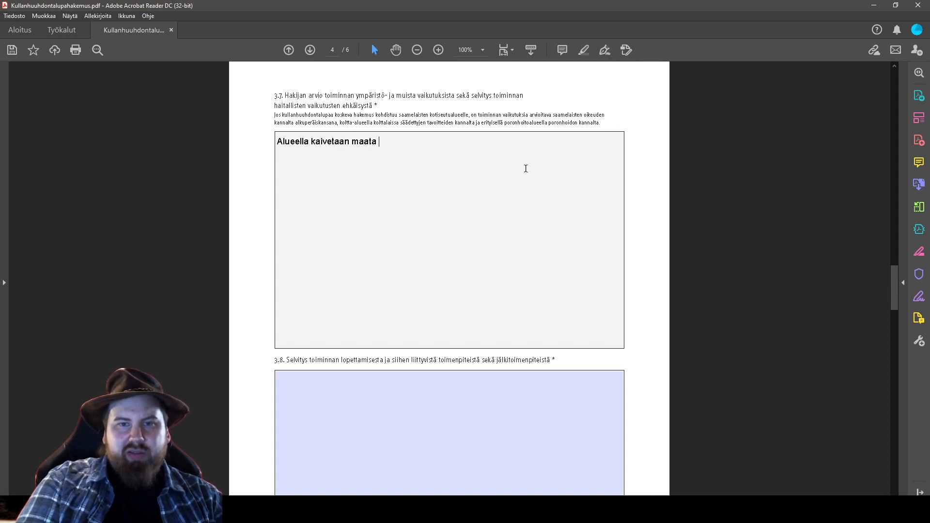
{"action": "type", "text": "kerrallaan rain"}
{"action": "key", "text": "BackSpace"}
{"action": "key", "text": "BackSpace"}
{"action": "key", "text": "BackSpace"}
{"action": "key", "text": "BackSpace"}
{"action": "type", "text": "no"}
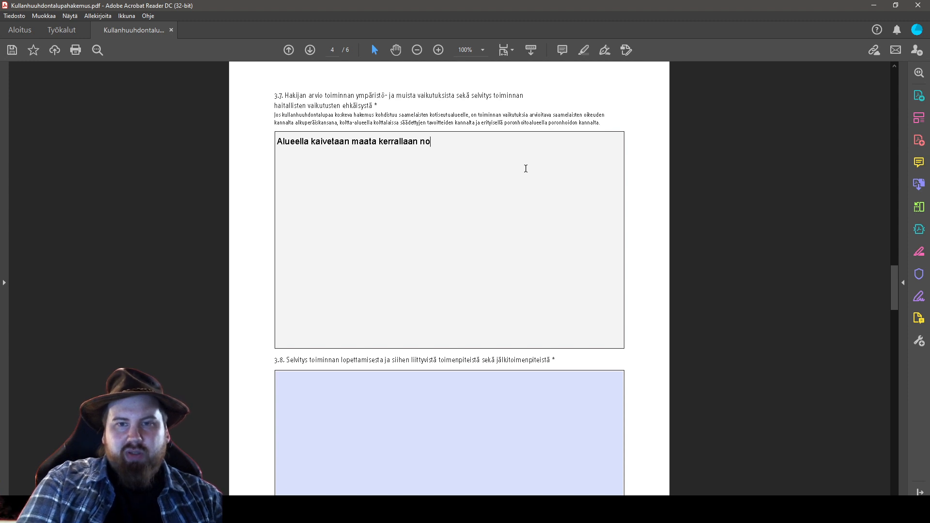
{"action": "type", "text": "in muutamia aarrej"}
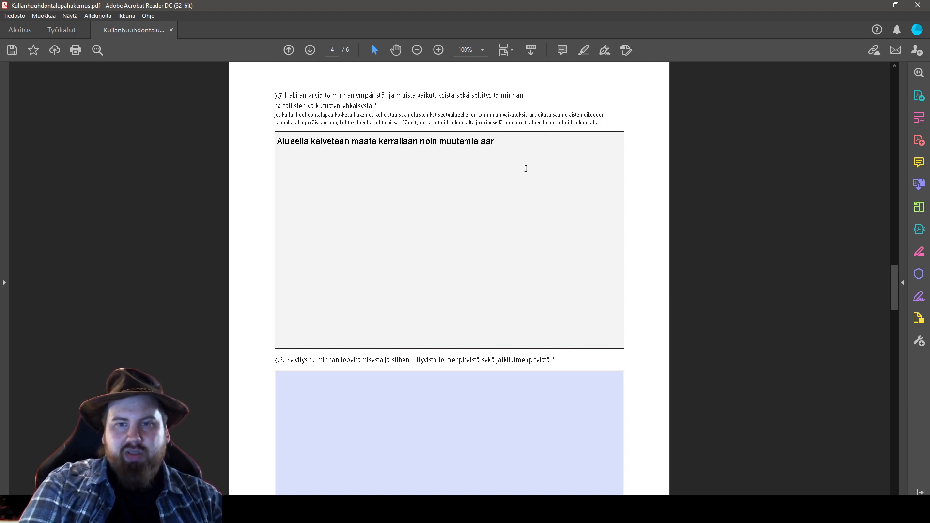
{"action": "key", "text": "BackSpace"}
{"action": "key", "text": "BackSpace"}
{"action": "key", "text": "BackSpace"}
{"action": "type", "text": "eja kerra"}
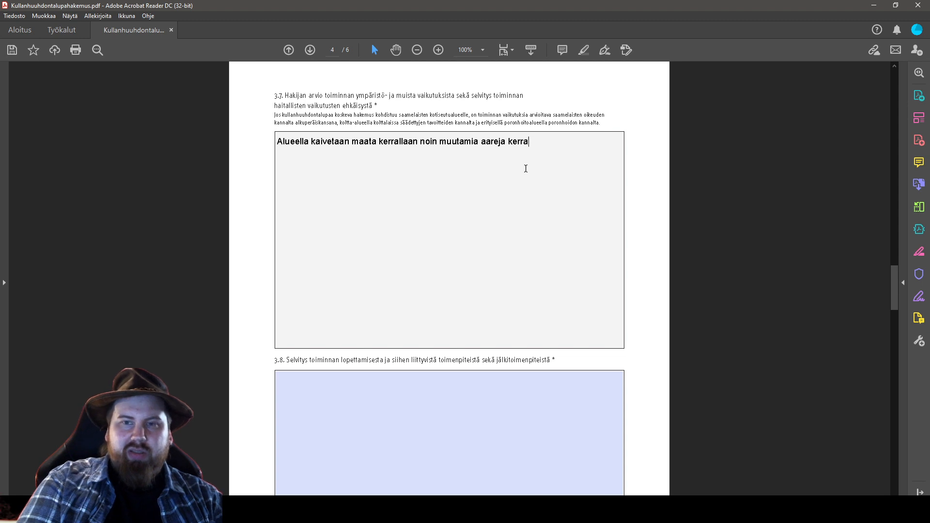
{"action": "type", "text": "llaan j"}
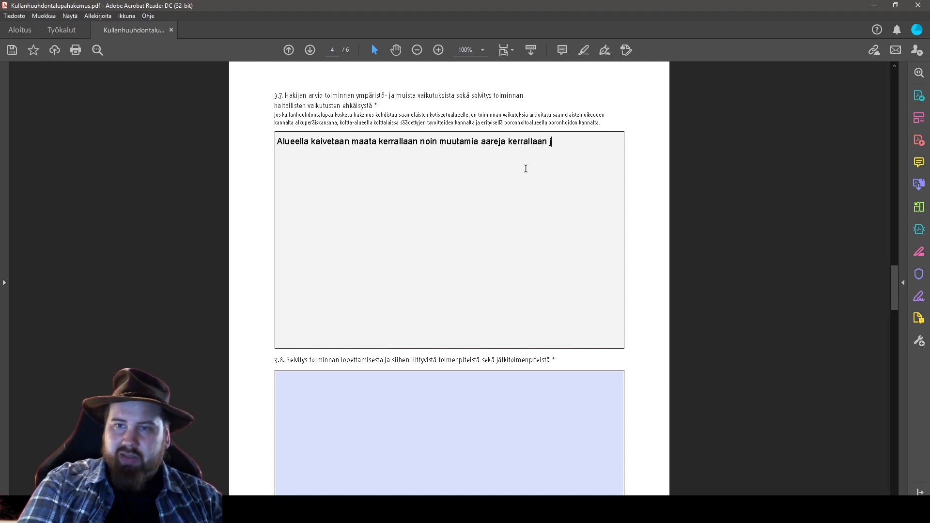
{"action": "type", "text": "onka aikan"}
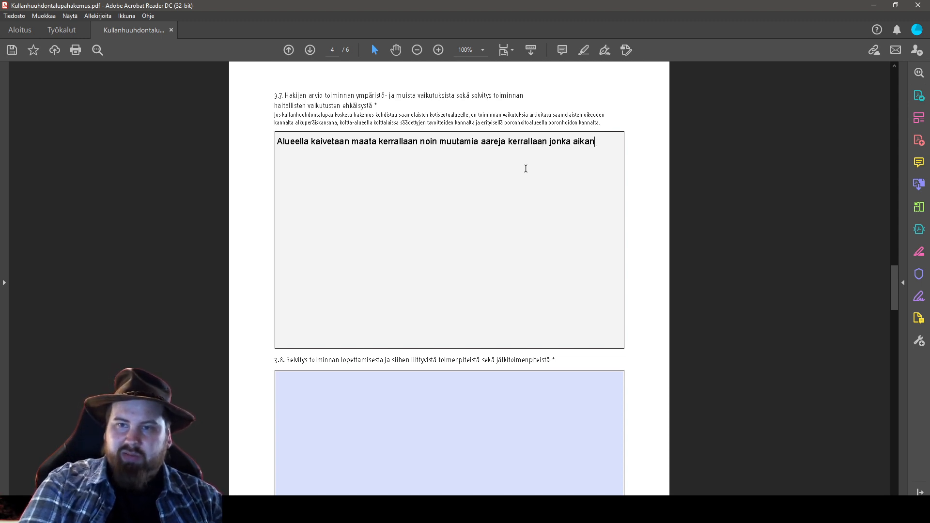
{"action": "type", "text": "a ja jälkeen "}
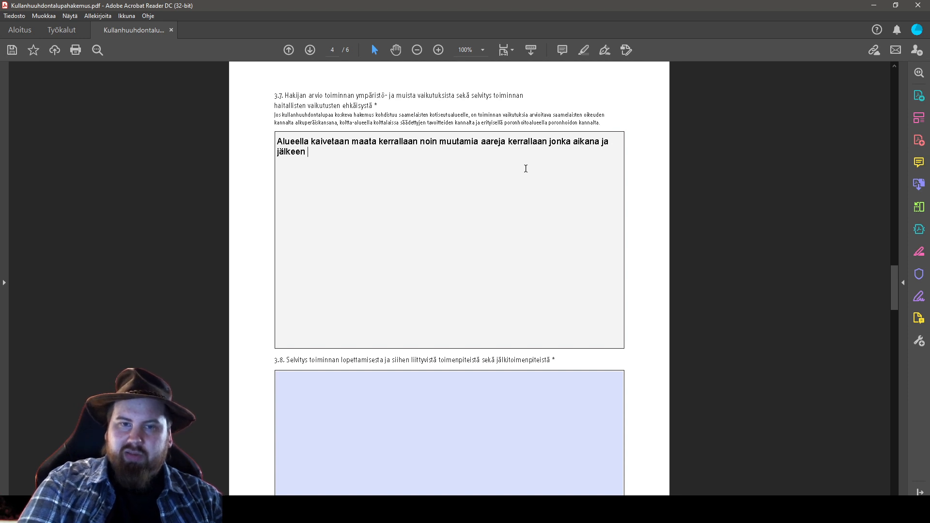
{"action": "type", "text": "kaivettuja "}
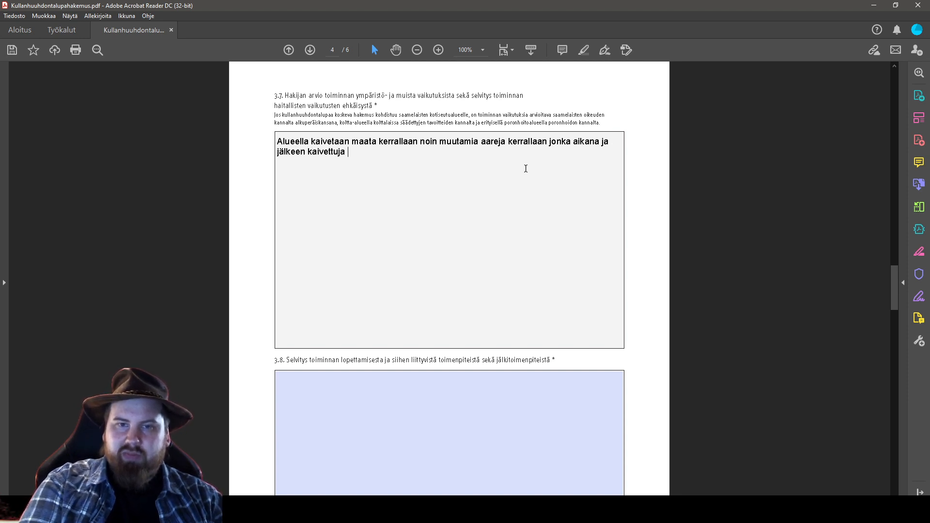
{"action": "type", "text": "monttuja ennallistetaan ja saat"}
{"action": "key", "text": "BackSpace"}
{"action": "key", "text": "BackSpace"}
{"action": "key", "text": "BackSpace"}
{"action": "key", "text": "BackSpace"}
{"action": "type", "text": "saatetaan turval"}
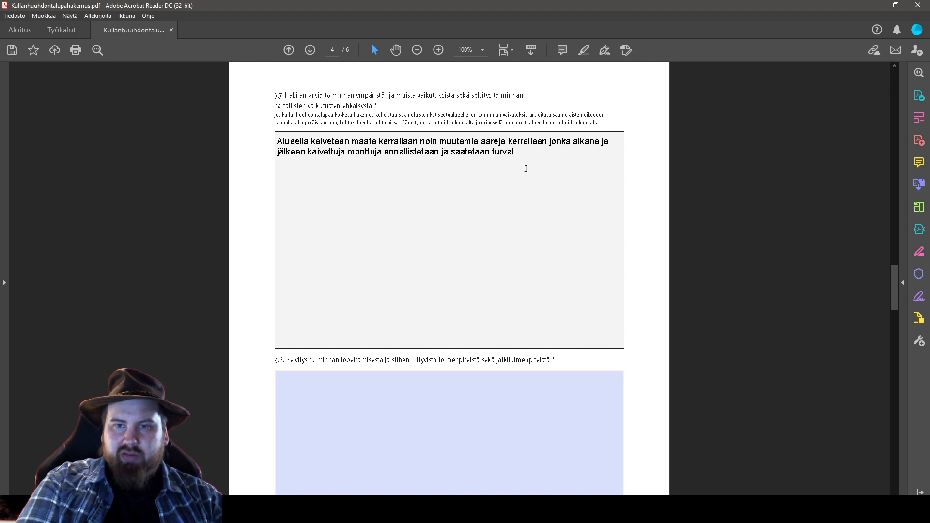
{"action": "type", "text": "liseksi."}
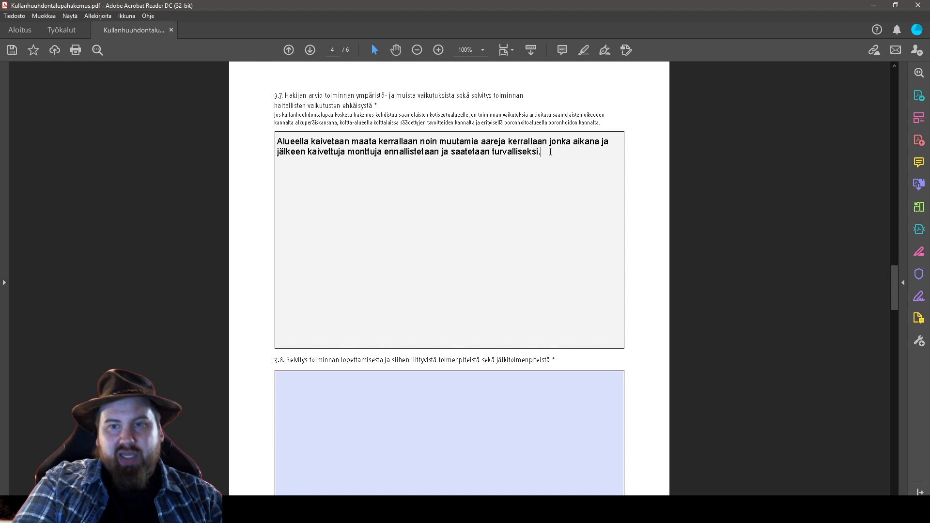
Add that pits won't hinder reindeer movement, plus the line 'Alue ei kuulu koltta-alueeseen.'
{"action": "type", "text": "Mon"}
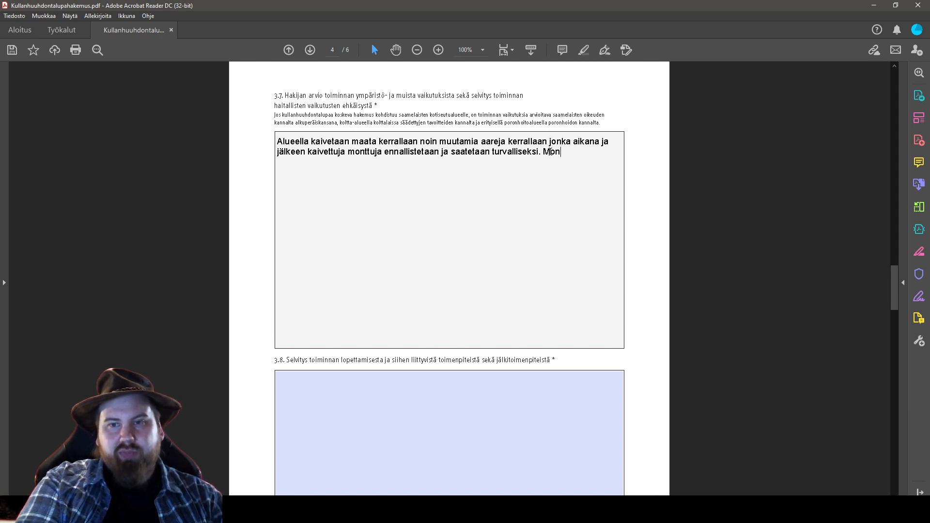
{"action": "type", "text": "ttujt pidetään se"}
{"action": "type", "text": "llaisina jotta niist"}
{"action": "type", "text": "ä ei aiheudu poro"}
{"action": "type", "text": "jen liikkumi"}
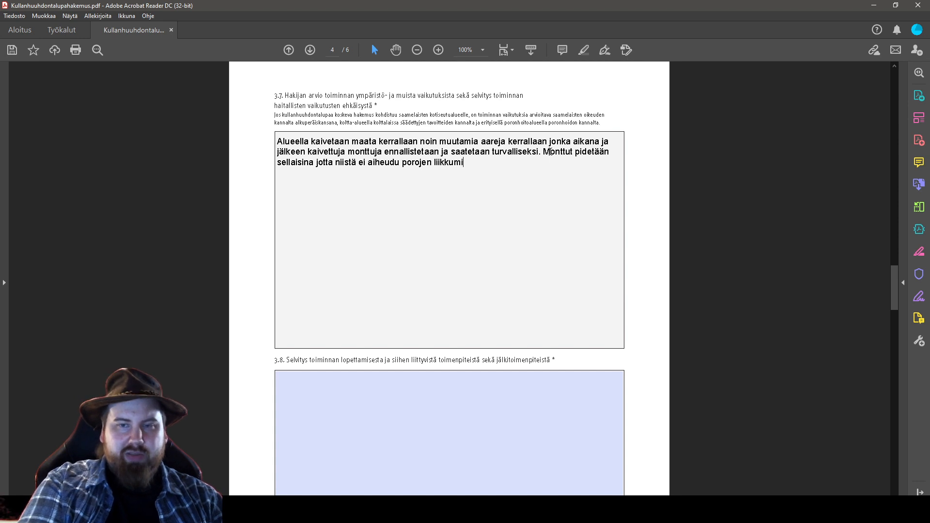
{"action": "type", "text": "selle haittaa."}
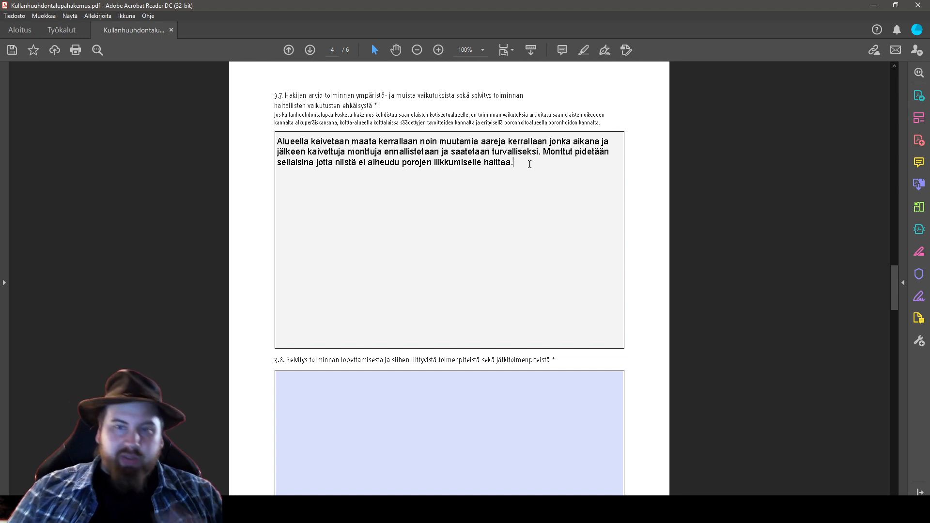
{"action": "key", "text": "Return"}
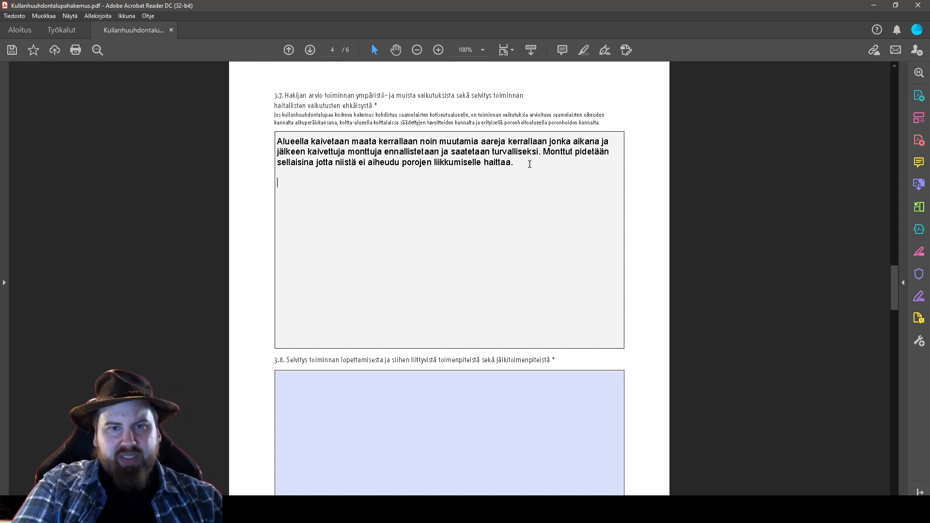
{"action": "type", "text": "Alu"}
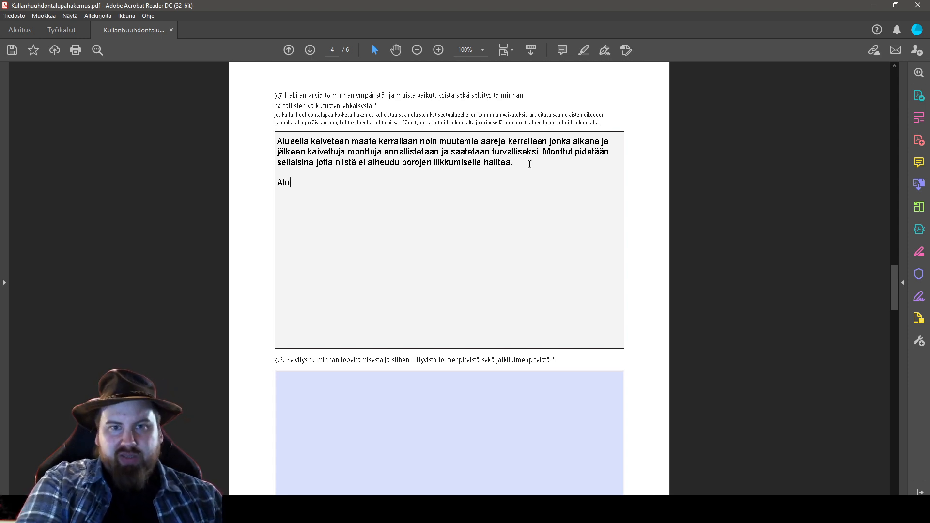
{"action": "type", "text": "e ei kuulu koltta"}
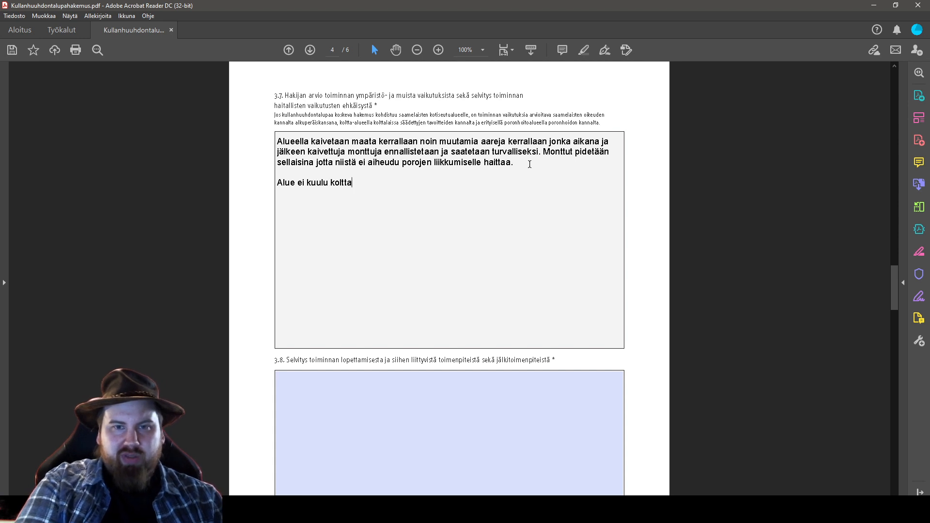
{"action": "type", "text": " alueeseen."}
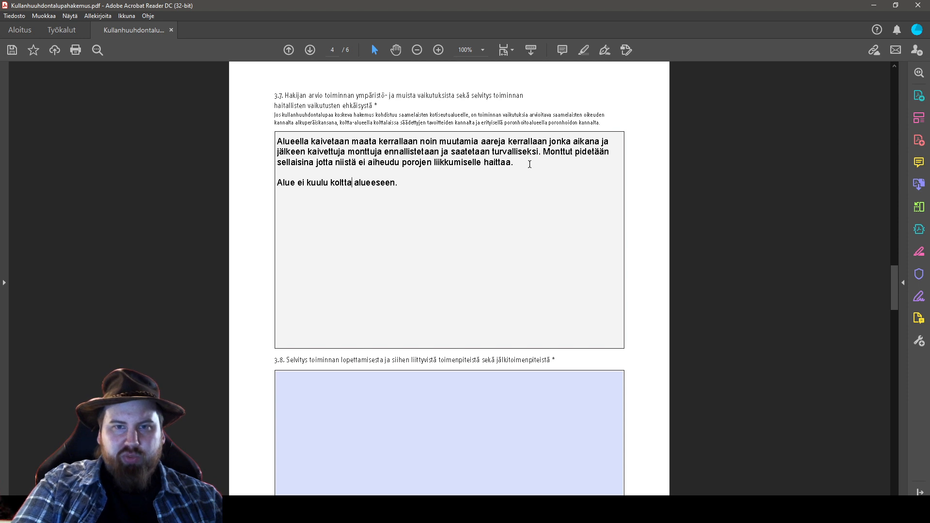
{"action": "key", "text": "BackSpace"}
{"action": "type", "text": "-"}
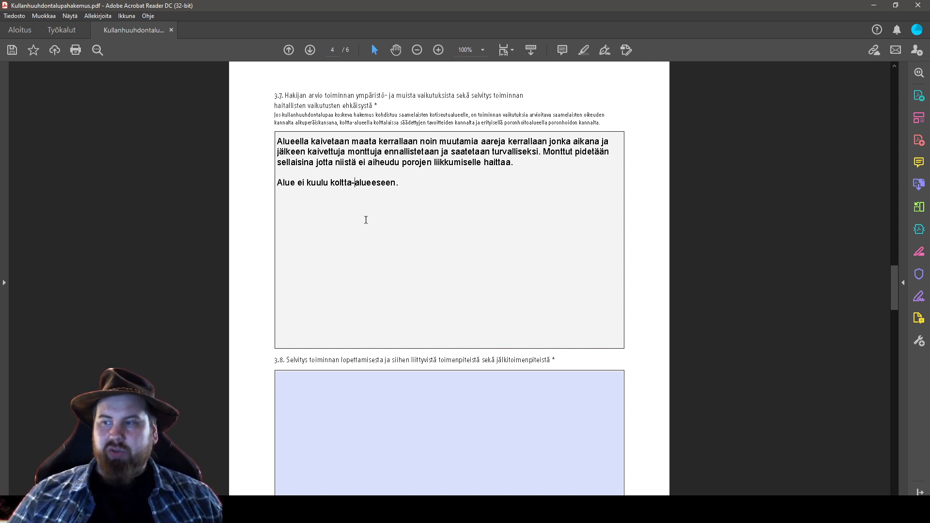
{"action": "scroll", "coordinate": [650, 305], "scroll_direction": "down", "scroll_amount": 2}
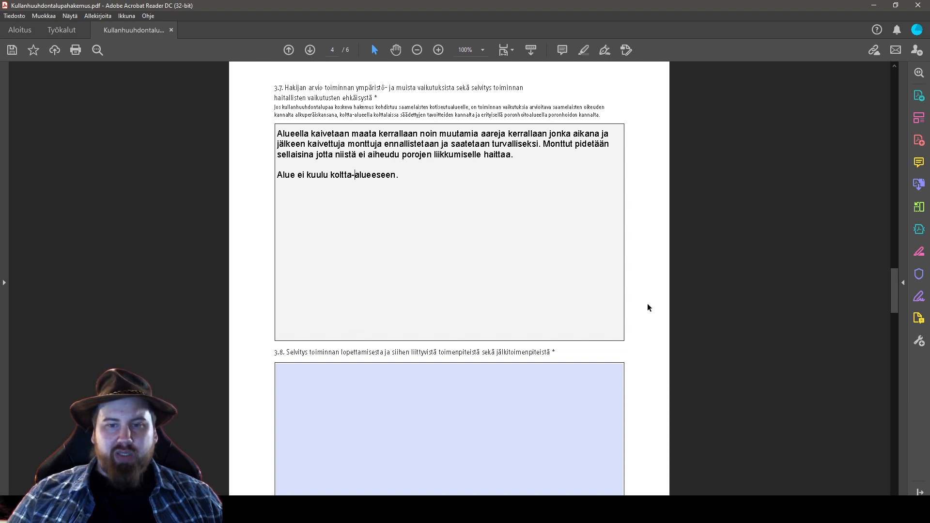
{"action": "scroll", "coordinate": [650, 308], "scroll_direction": "down", "scroll_amount": 5}
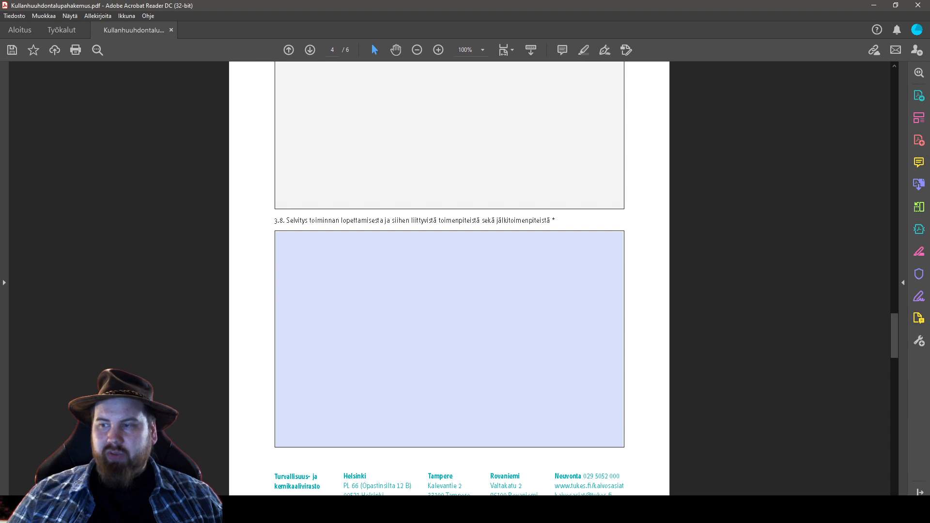
Answer 3.8: pits levelled with set-aside organic soil as topsoil, landscaping throughout the operating period
{"action": "left_click", "coordinate": [319, 283]}
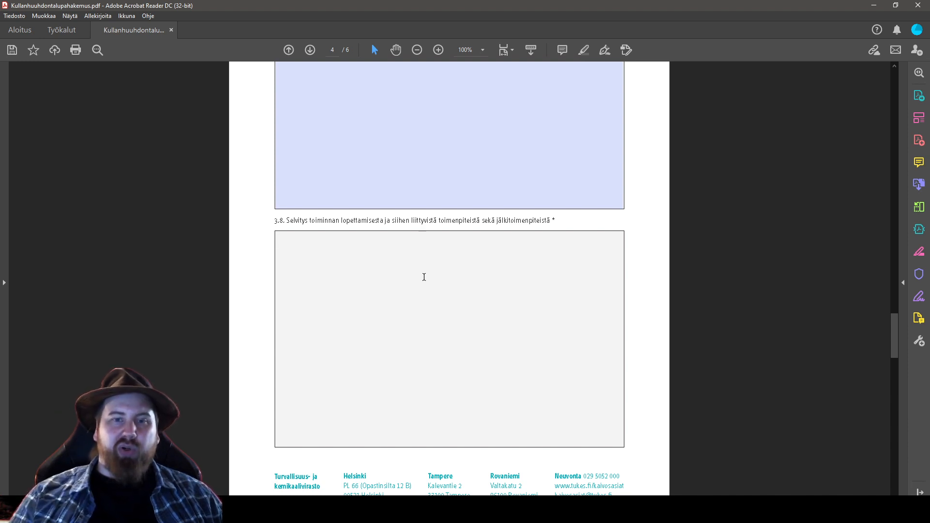
{"action": "type", "text": "Kaivuu"}
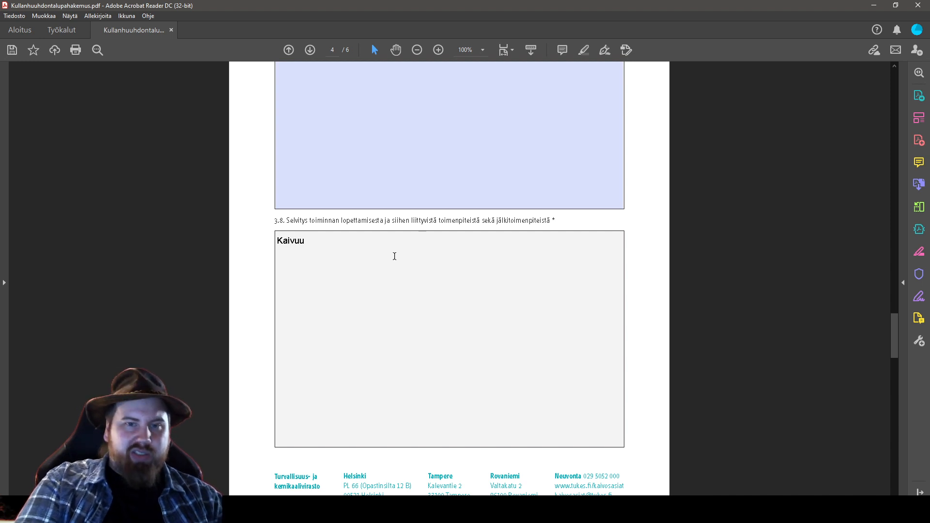
{"action": "type", "text": "kuopat"}
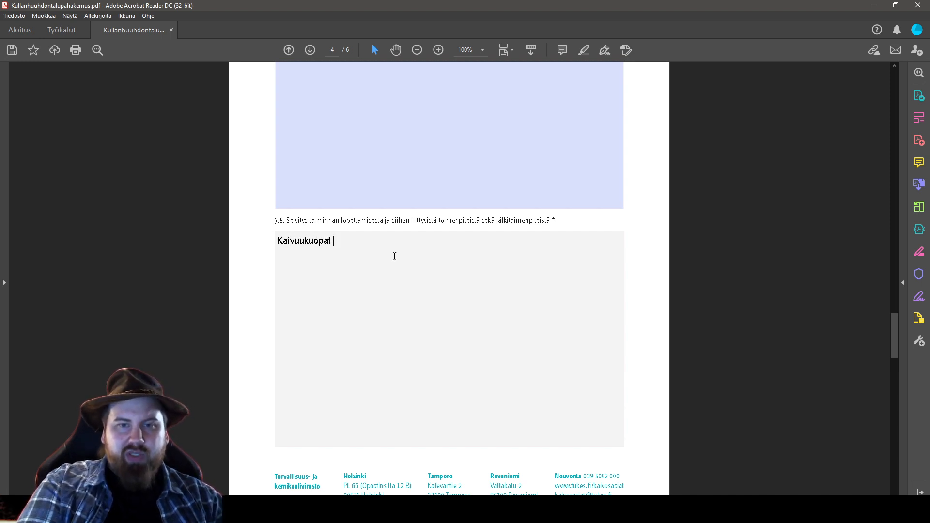
{"action": "type", "text": " tasoitellaan ja "}
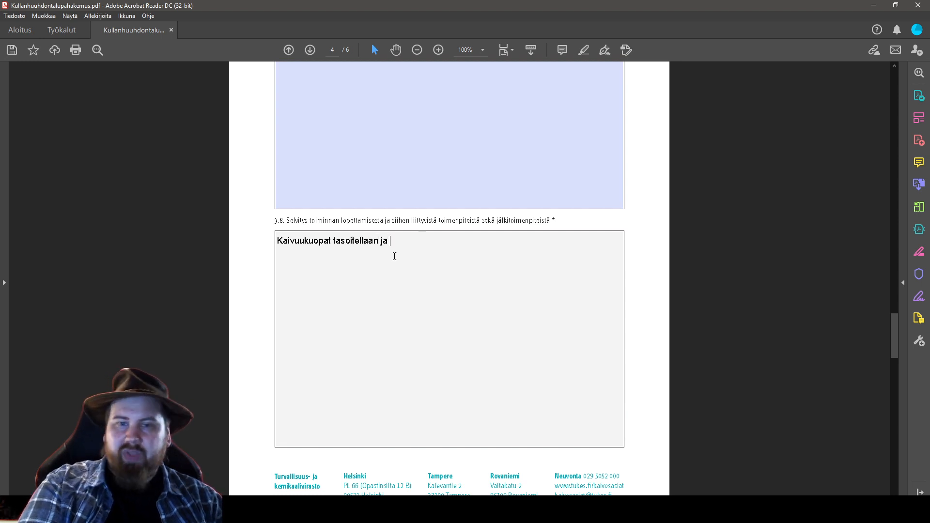
{"action": "type", "text": "sivuun siirretty "}
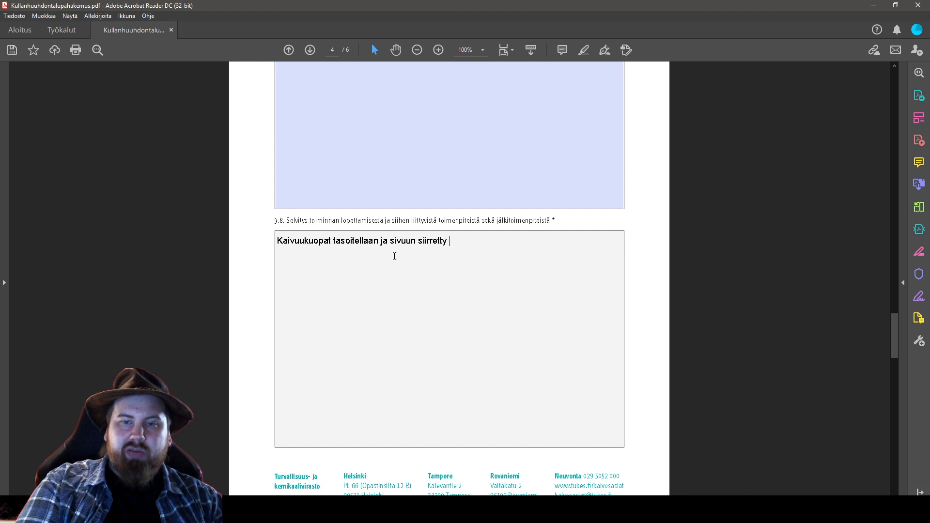
{"action": "type", "text": "orgaaninen maa-ainest"}
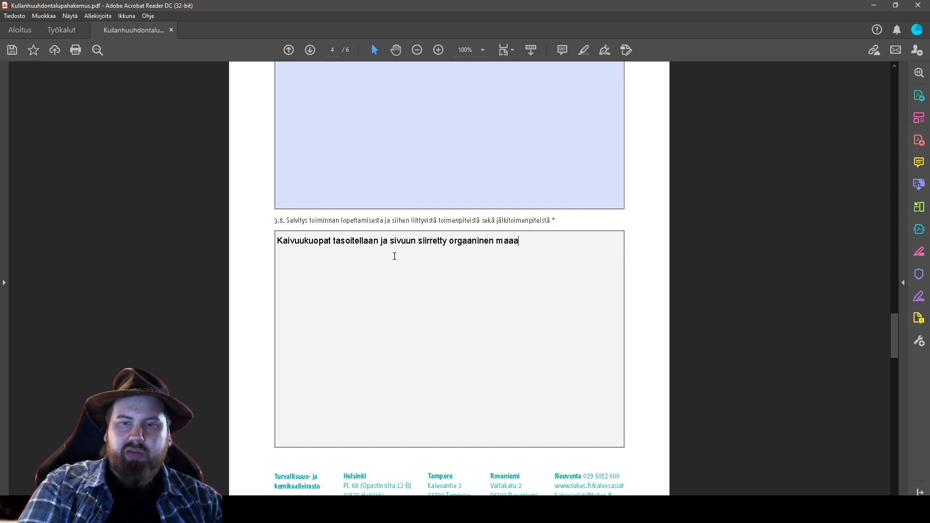
{"action": "key", "text": "BackSpace"}
{"action": "type", "text": "tasoitellaan "}
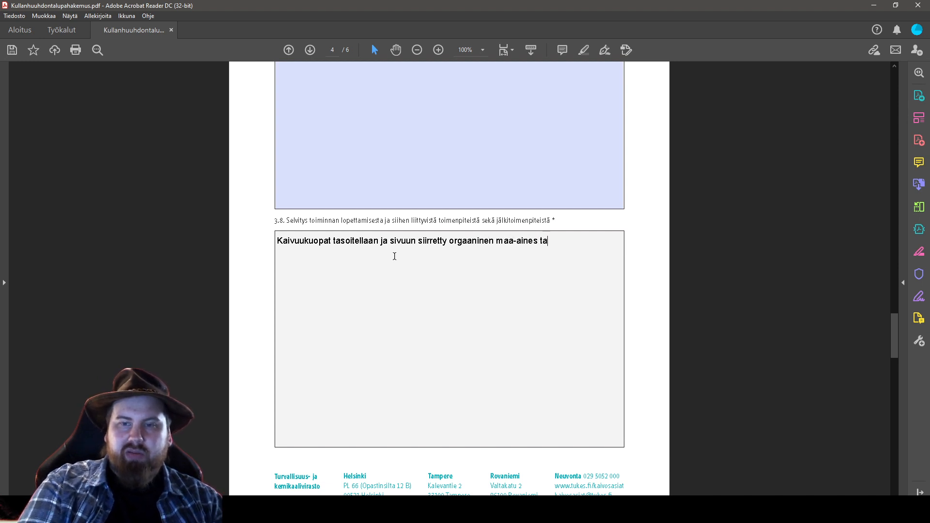
{"action": "type", "text": "sora"}
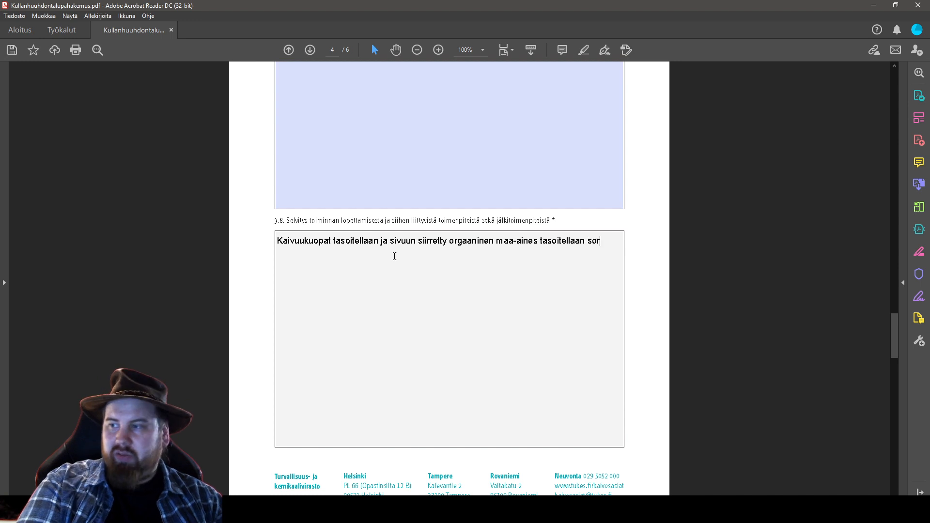
{"action": "key", "text": "BackSpace"}
{"action": "key", "text": "BackSpace"}
{"action": "key", "text": "BackSpace"}
{"action": "key", "text": "BackSpace"}
{"action": "type", "text": "p"}
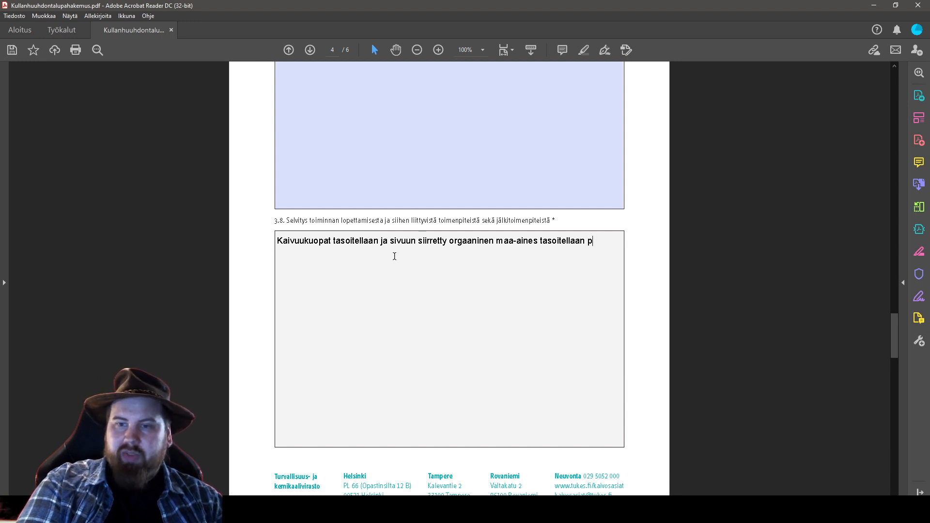
{"action": "type", "text": "intakerrokseksi."}
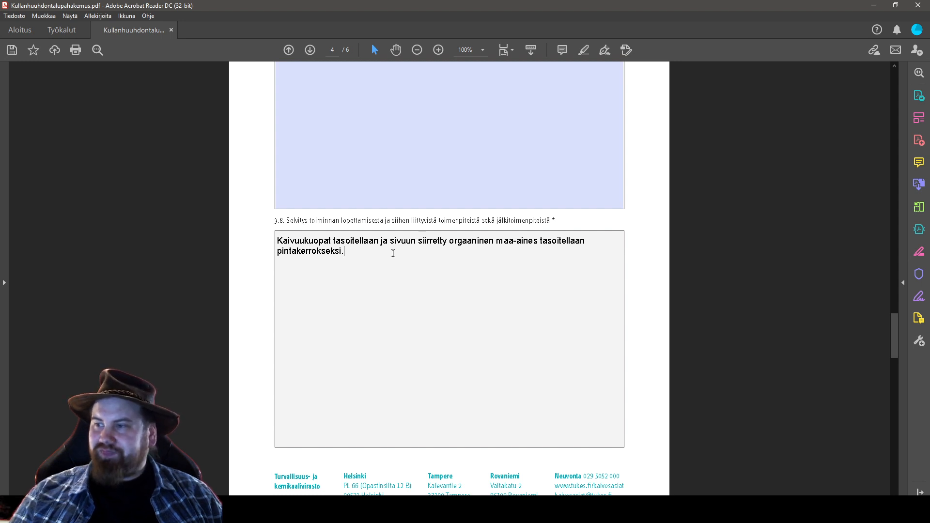
{"action": "type", "text": "M"}
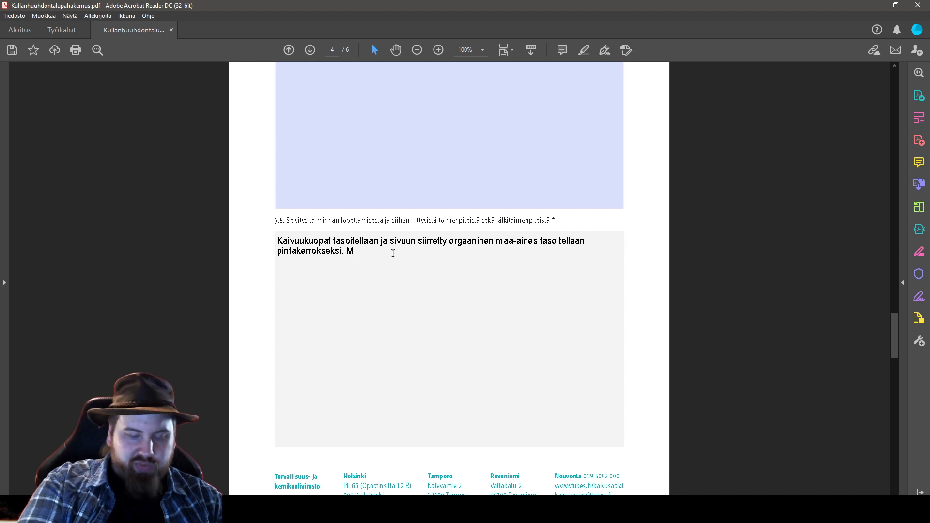
{"action": "type", "text": "ahdollisu"}
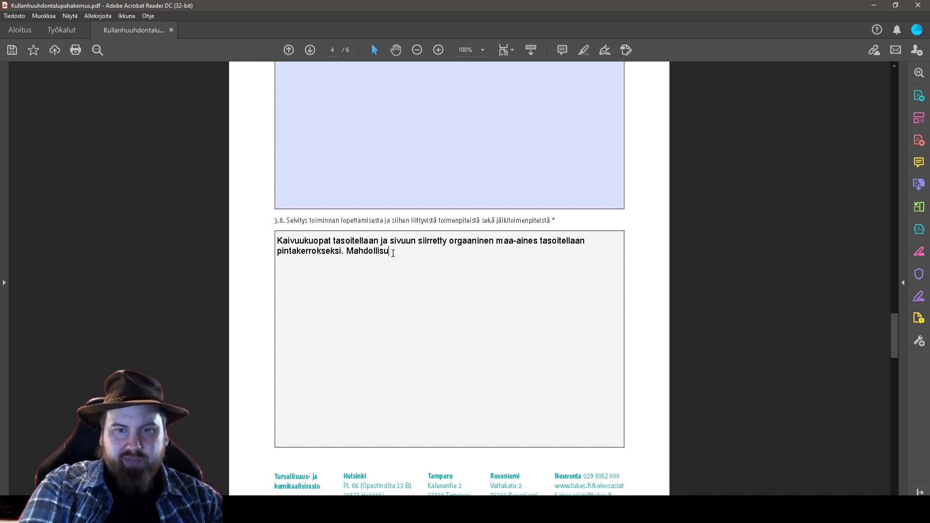
{"action": "type", "text": "uksien mukaan mais"}
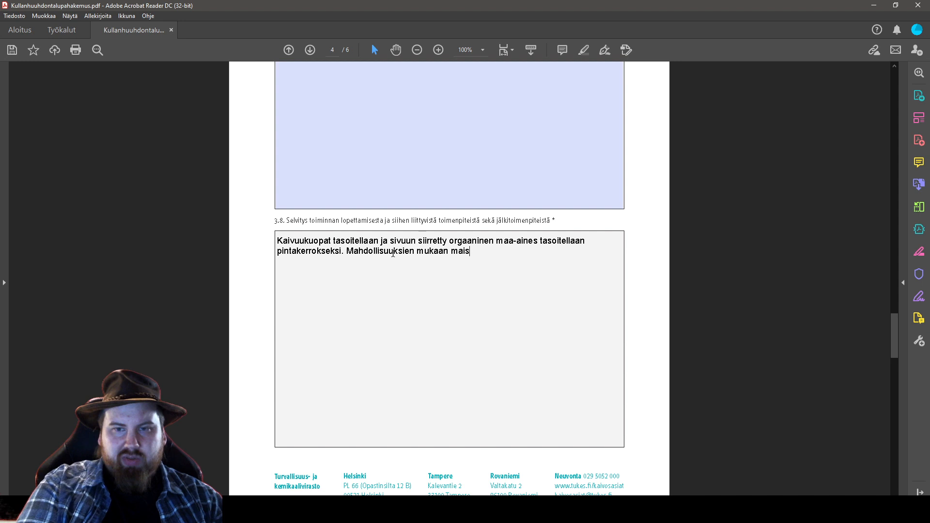
{"action": "type", "text": "emointia tehd"}
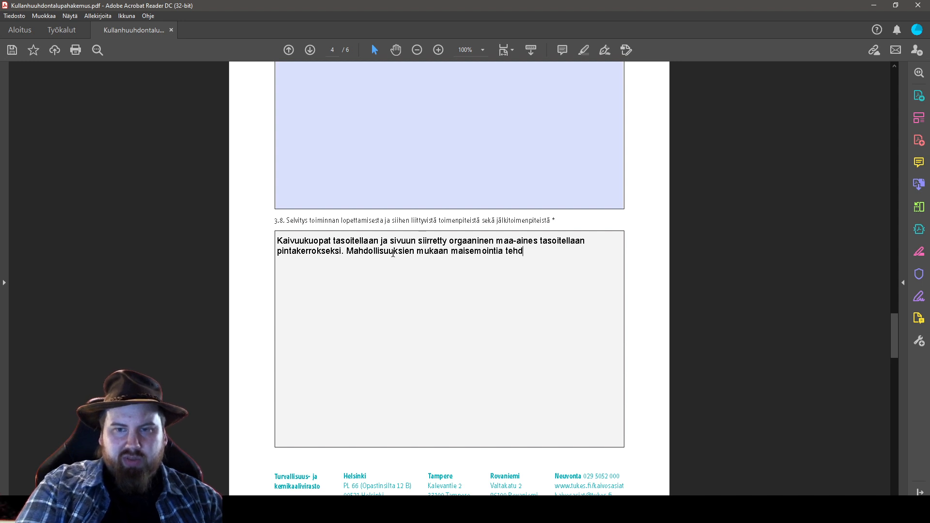
{"action": "type", "text": "ää kaivuiden ohella k"}
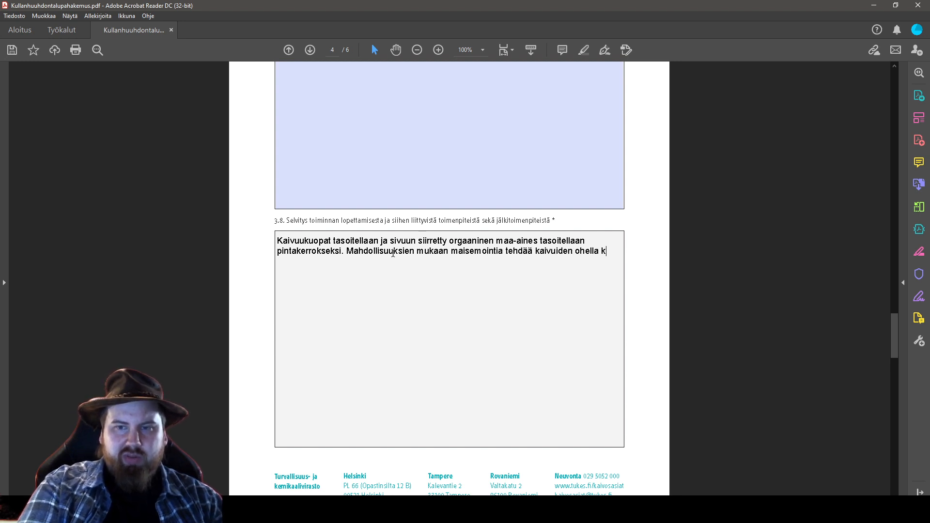
{"action": "type", "text": "oko toiminta-ai"}
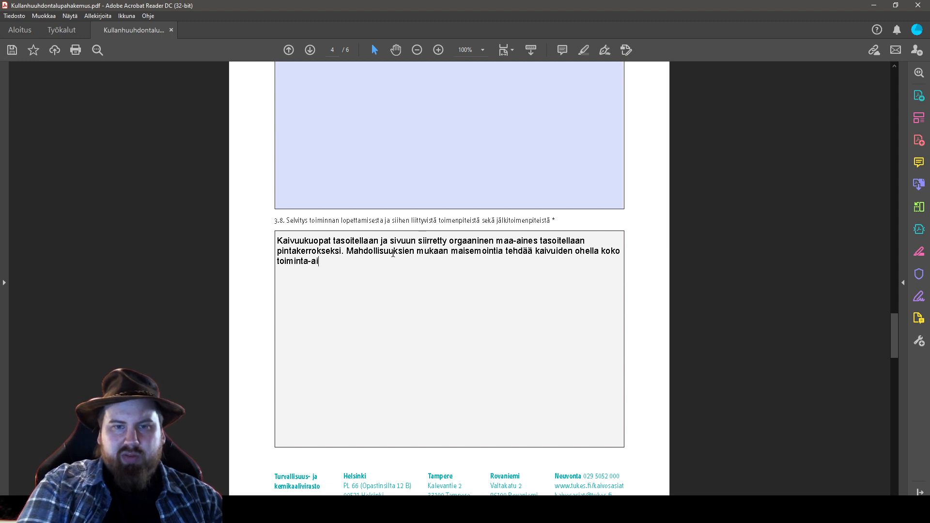
{"action": "type", "text": "kana."}
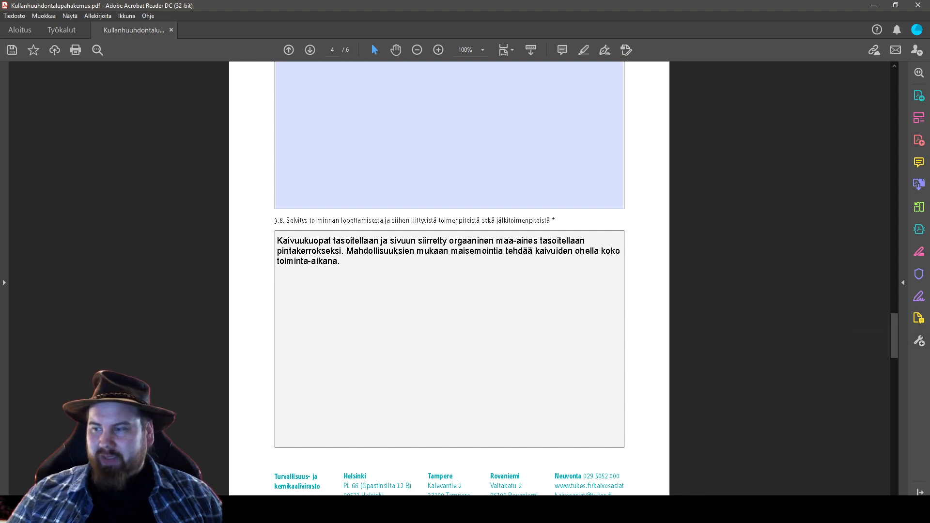
{"action": "scroll", "coordinate": [672, 313], "scroll_direction": "down", "scroll_amount": 1}
{"action": "scroll", "coordinate": [676, 313], "scroll_direction": "up", "scroll_amount": 1}
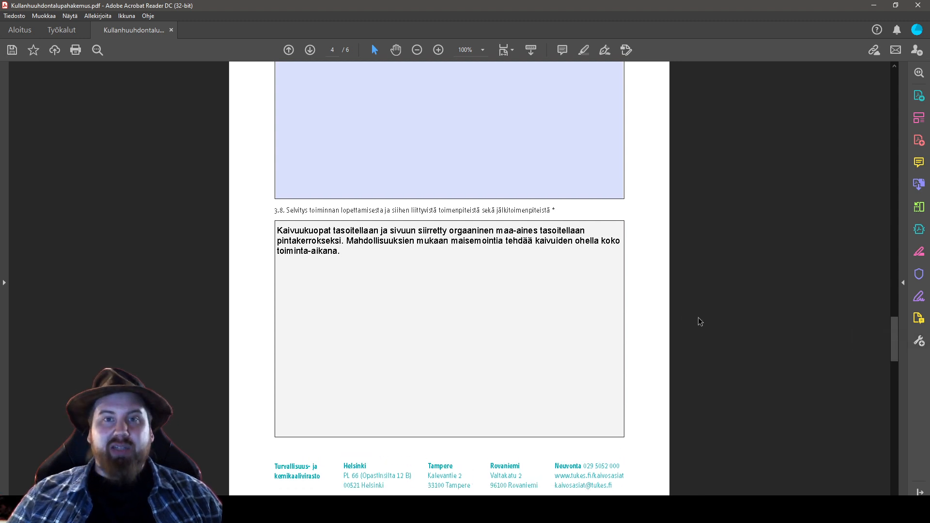
{"action": "scroll", "coordinate": [699, 318], "scroll_direction": "up", "scroll_amount": 1}
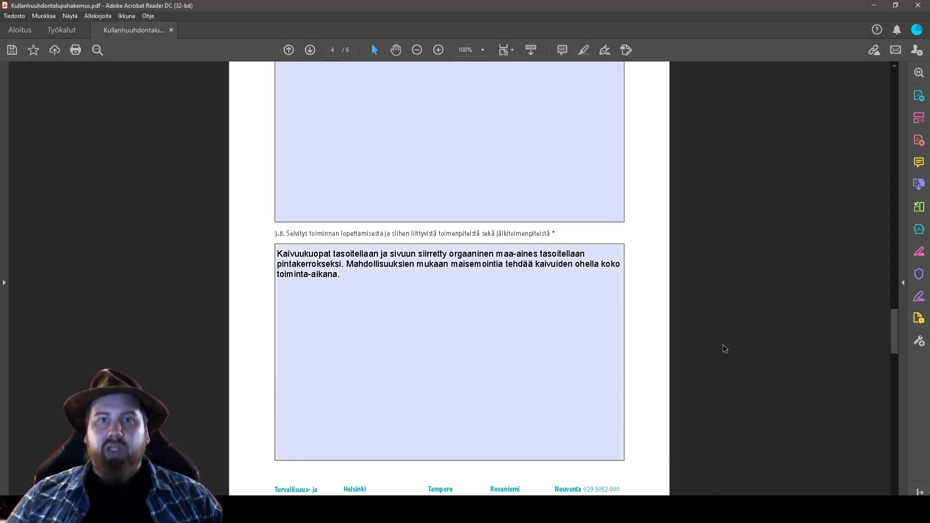
Mark 4.1 and 4.3 as Ei and enter 'Lisärakentamisetarvetta ei ole.' in 4.2
{"action": "scroll", "coordinate": [716, 355], "scroll_direction": "down", "scroll_amount": 10}
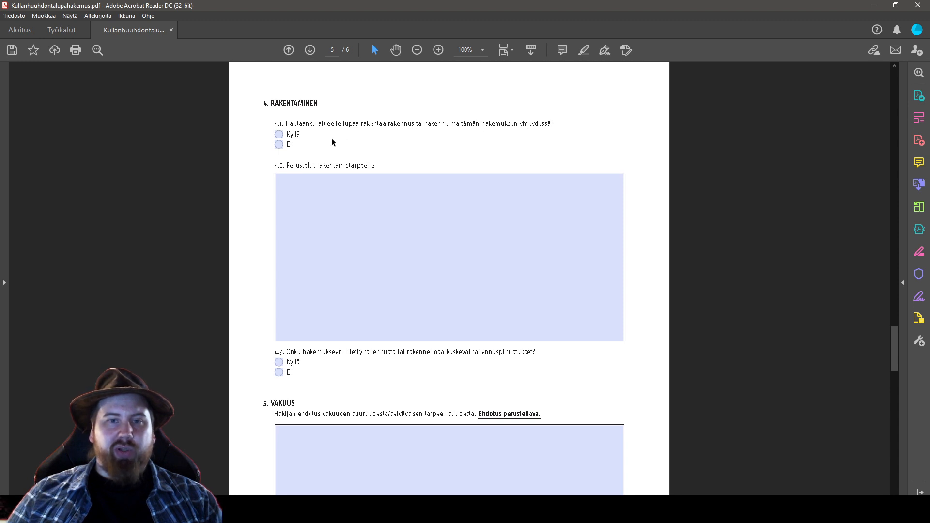
{"action": "left_click", "coordinate": [279, 145]}
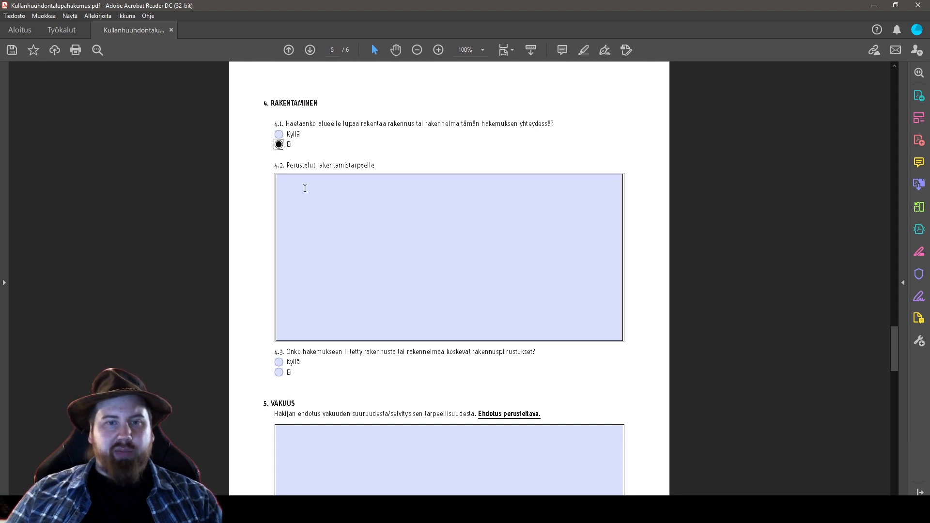
{"action": "left_click", "coordinate": [332, 195]}
{"action": "type", "text": "L"}
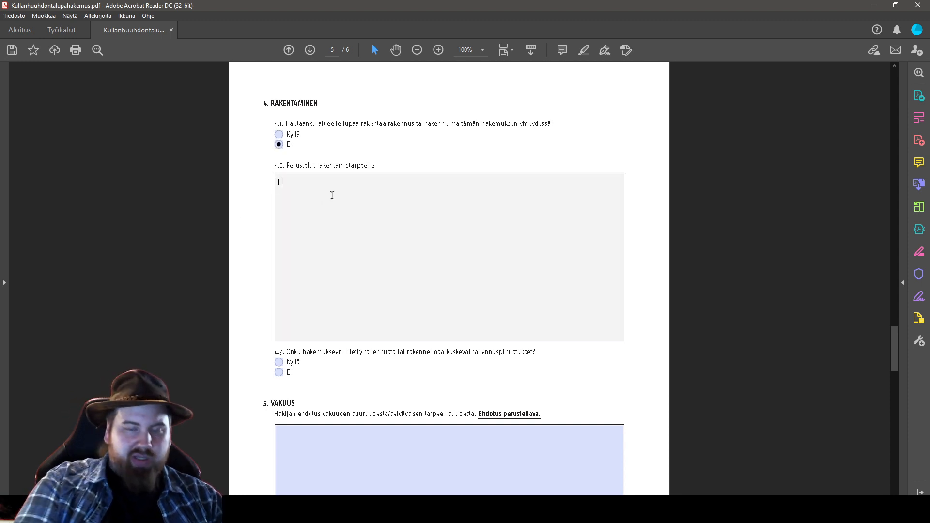
{"action": "type", "text": "isärakentamise"}
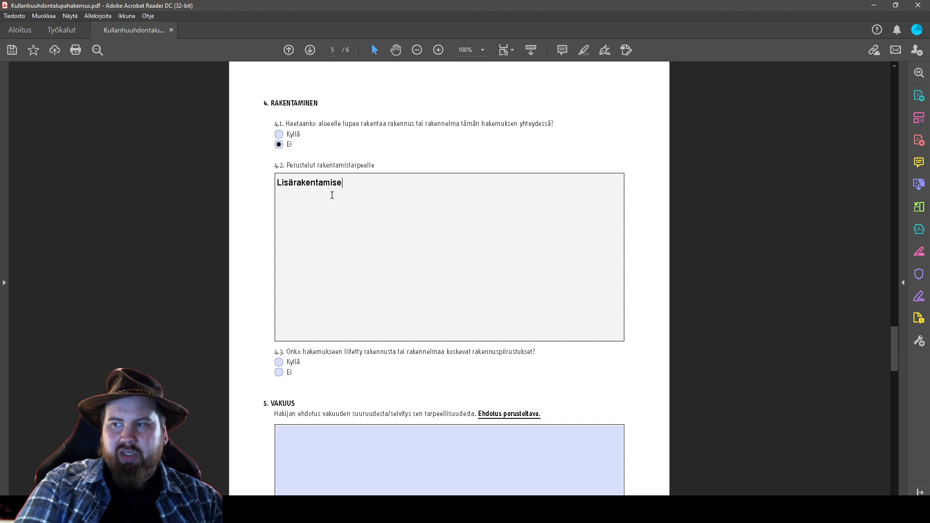
{"action": "type", "text": "tarvetta ei ole."}
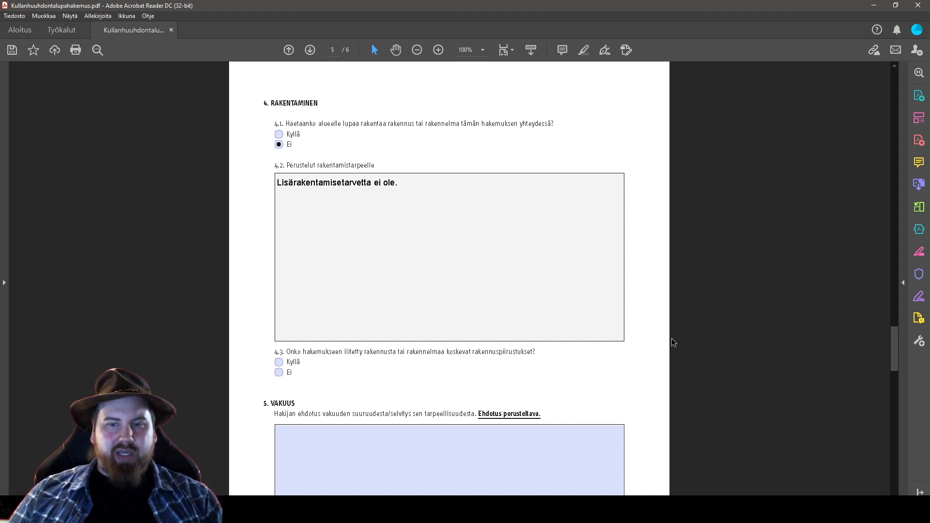
{"action": "scroll", "coordinate": [311, 376], "scroll_direction": "down", "scroll_amount": 1}
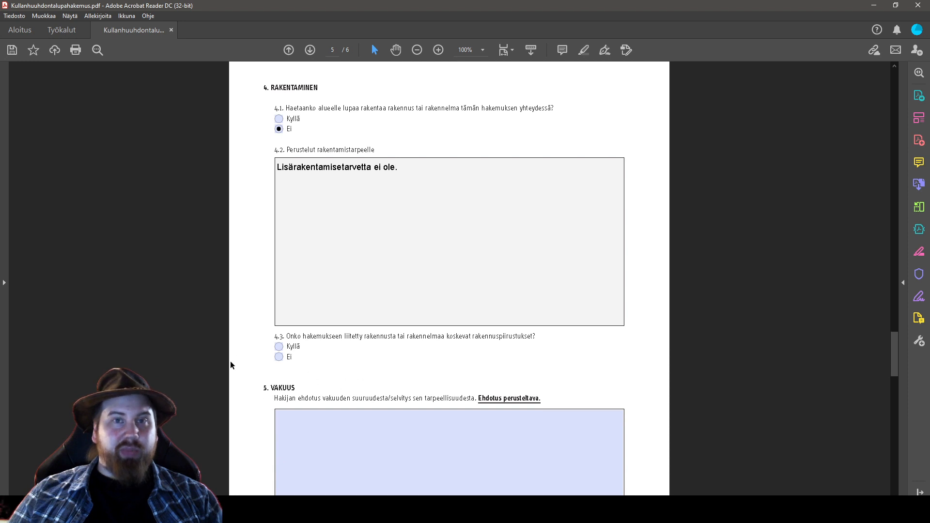
{"action": "scroll", "coordinate": [241, 363], "scroll_direction": "down", "scroll_amount": 1}
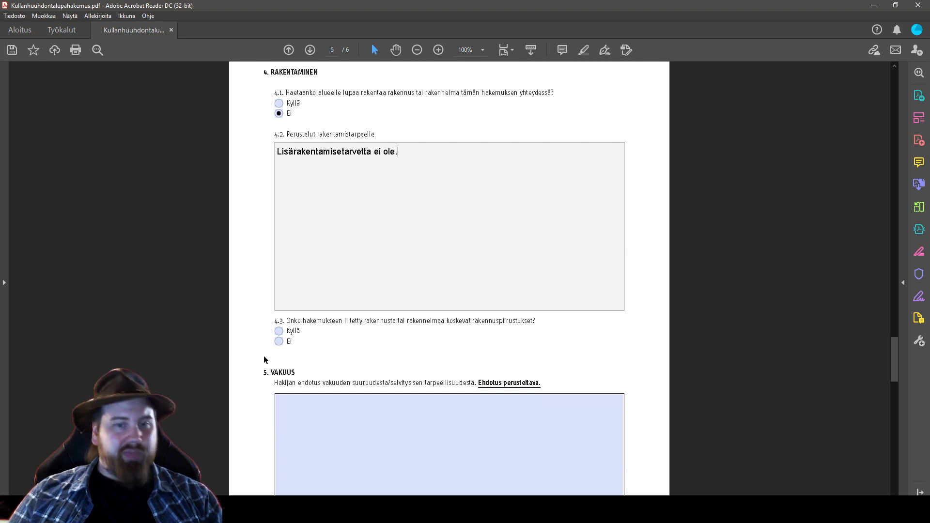
{"action": "left_click", "coordinate": [279, 341]}
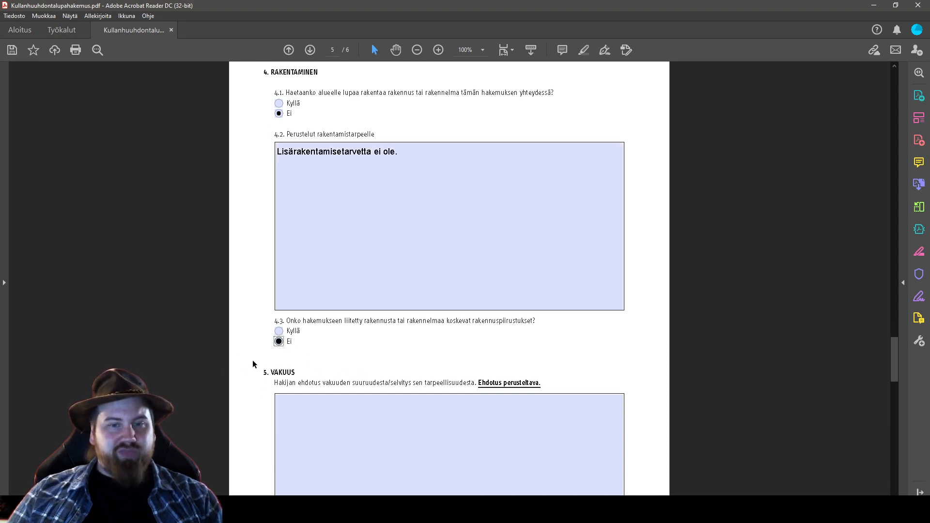
{"action": "scroll", "coordinate": [253, 364], "scroll_direction": "down", "scroll_amount": 2}
{"action": "scroll", "coordinate": [256, 384], "scroll_direction": "down", "scroll_amount": 4}
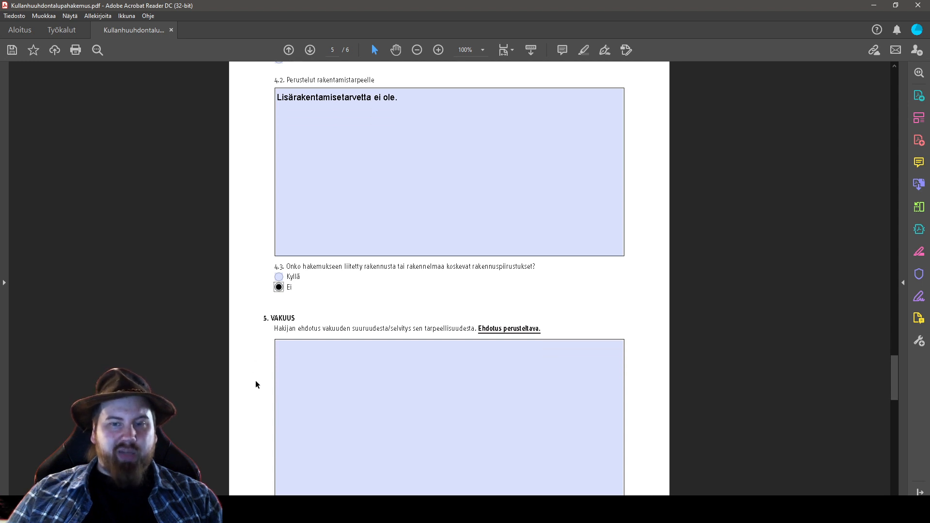
Enter 1200€ as the proposed security amount in the VAKUUS field
{"action": "left_click", "coordinate": [345, 321]}
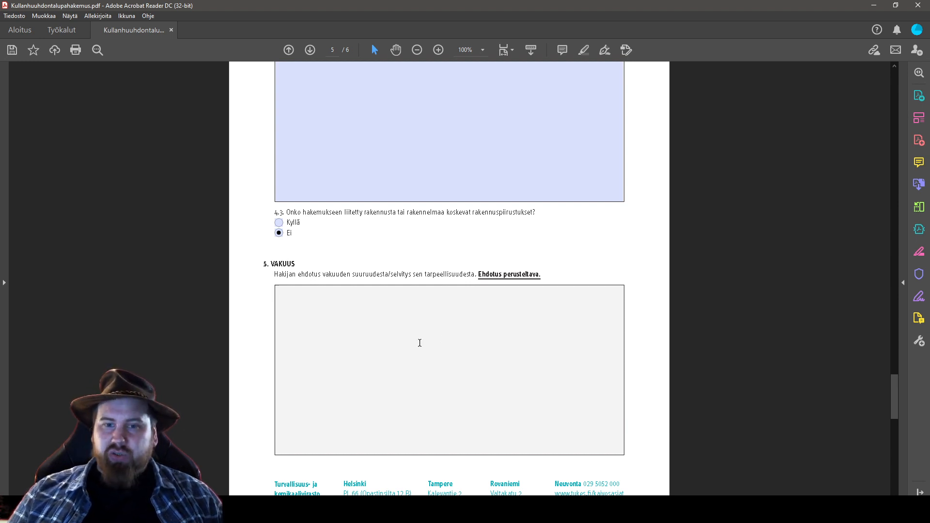
{"action": "type", "text": "1200€"}
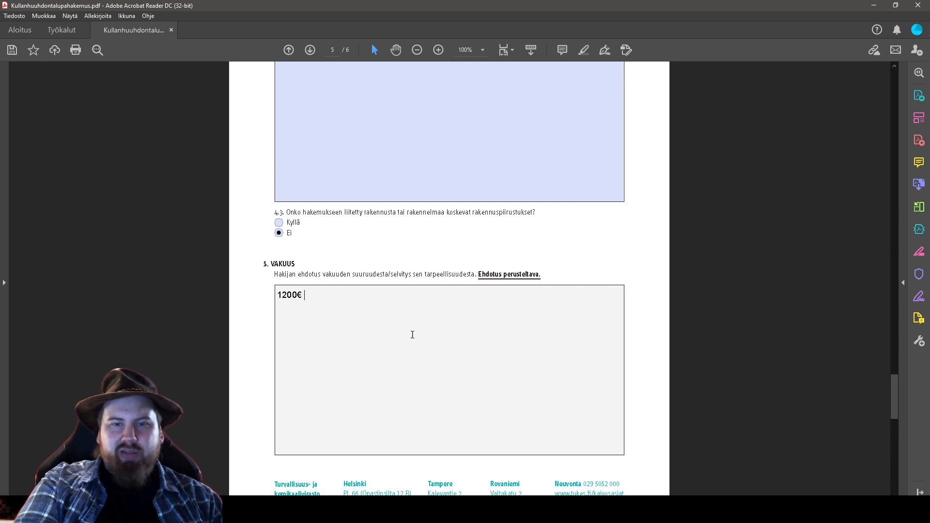
{"action": "type", "text": ","}
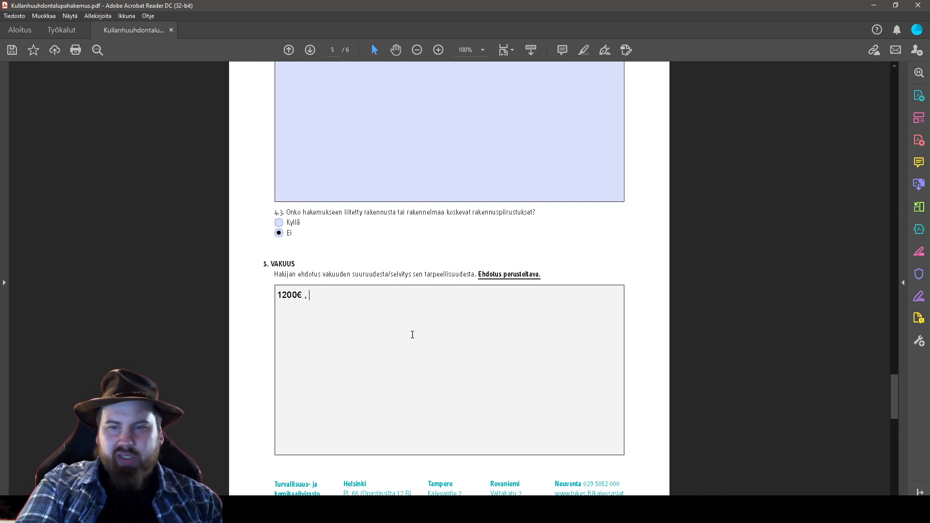
{"action": "key", "text": "BackSpace"}
{"action": "key", "text": "BackSpace"}
{"action": "key", "text": "Return"}
{"action": "key", "text": "Return"}
Add a 'Perustelut.' justification: removable equipment and tent-only accommodation taken down each year
{"action": "type", "text": "Perui"}
{"action": "key", "text": "BackSpace"}
{"action": "key", "text": "BackSpace"}
{"action": "type", "text": "ustelut."}
{"action": "type", "text": "posti p"}
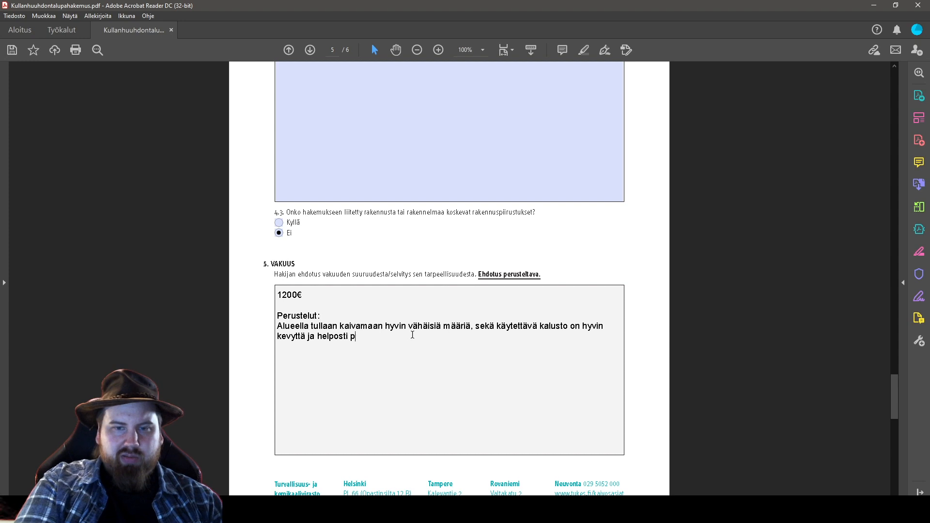
{"action": "type", "text": "oiskuljetettavaa."}
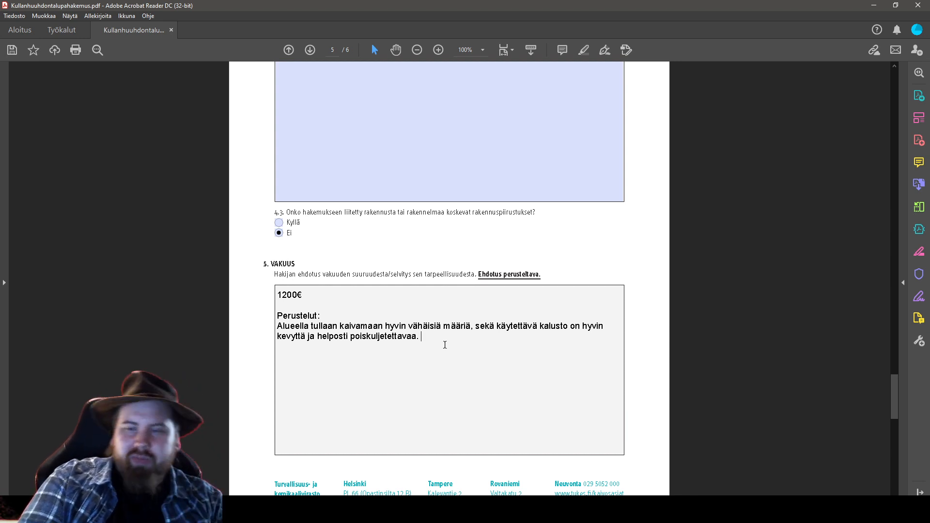
{"action": "type", "text": "Alueella"}
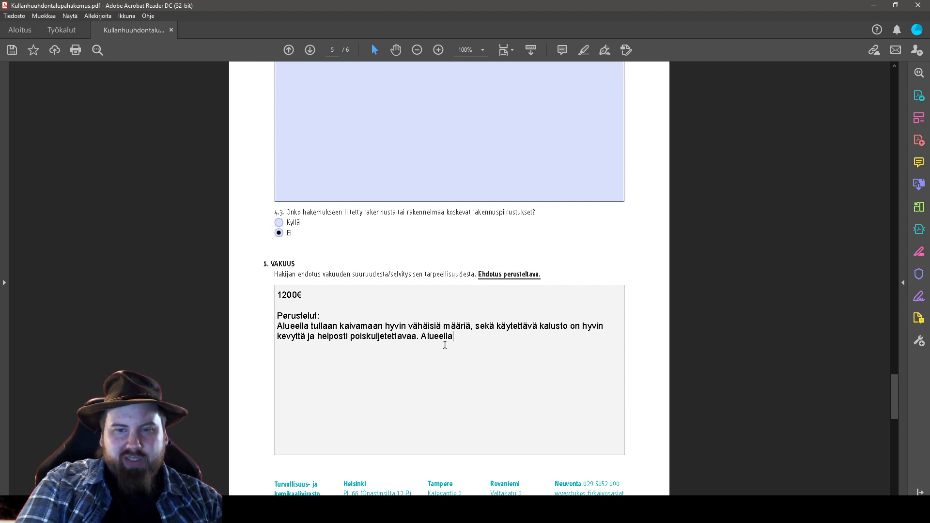
{"action": "type", "text": " ei ole työ"}
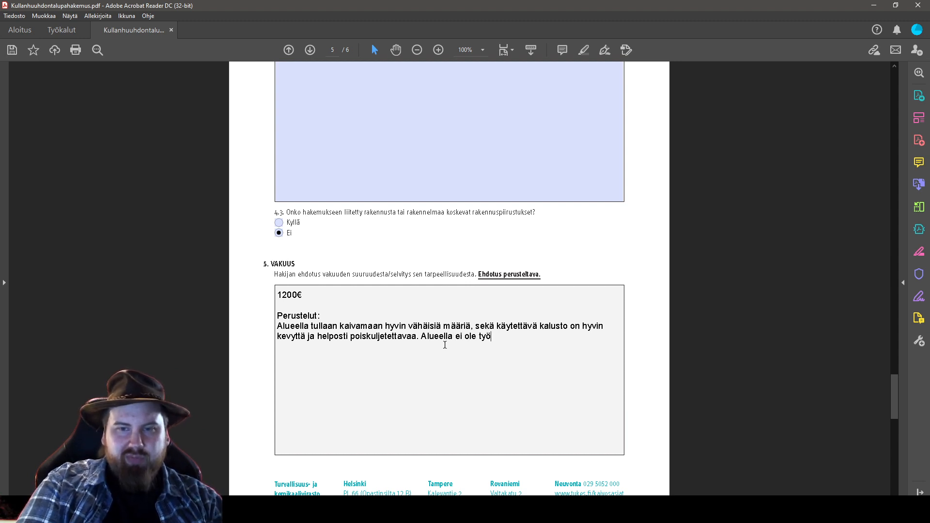
{"action": "type", "text": "maatupaa vaan v"}
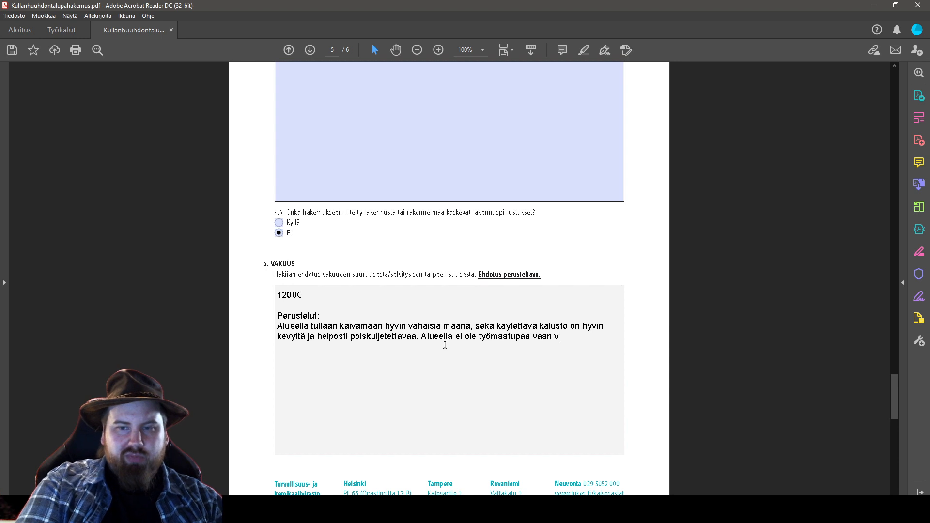
{"action": "type", "text": "äliaika"}
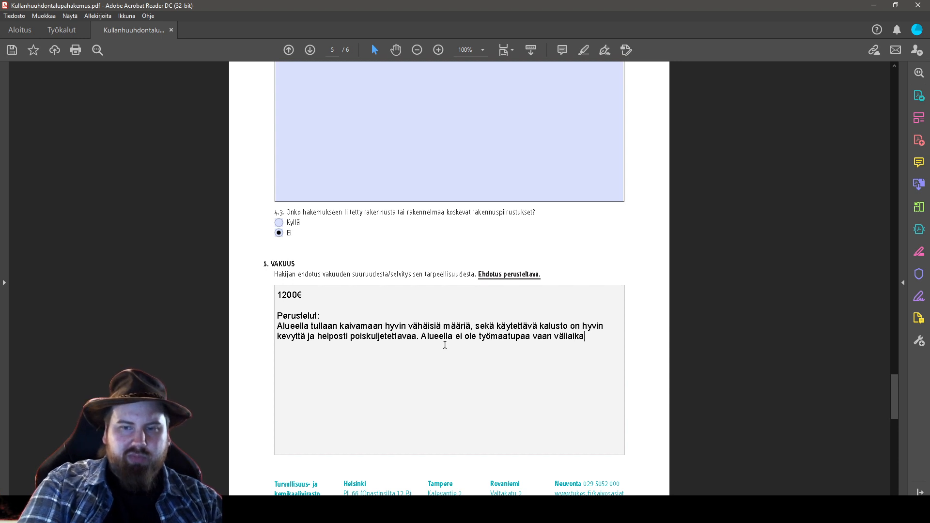
{"action": "type", "text": "ismajoitus tapaht"}
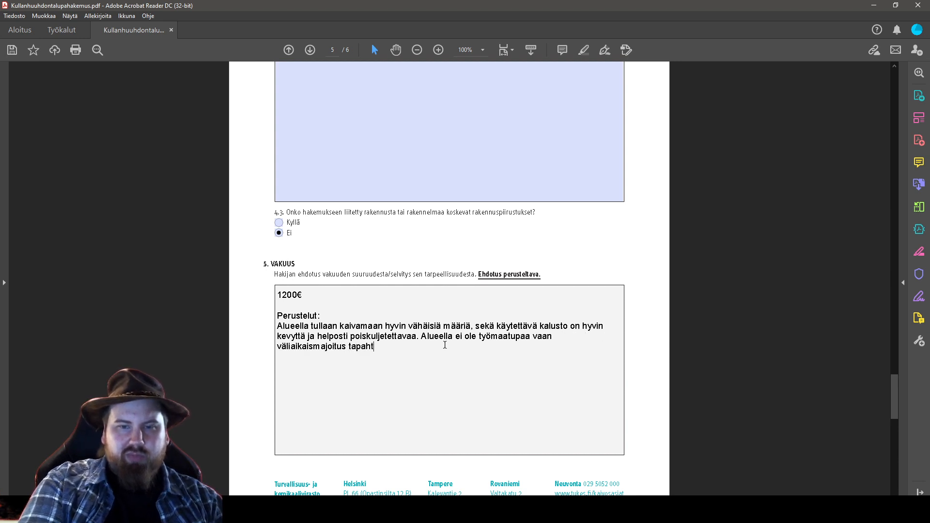
{"action": "type", "text": "uu telttoissa."}
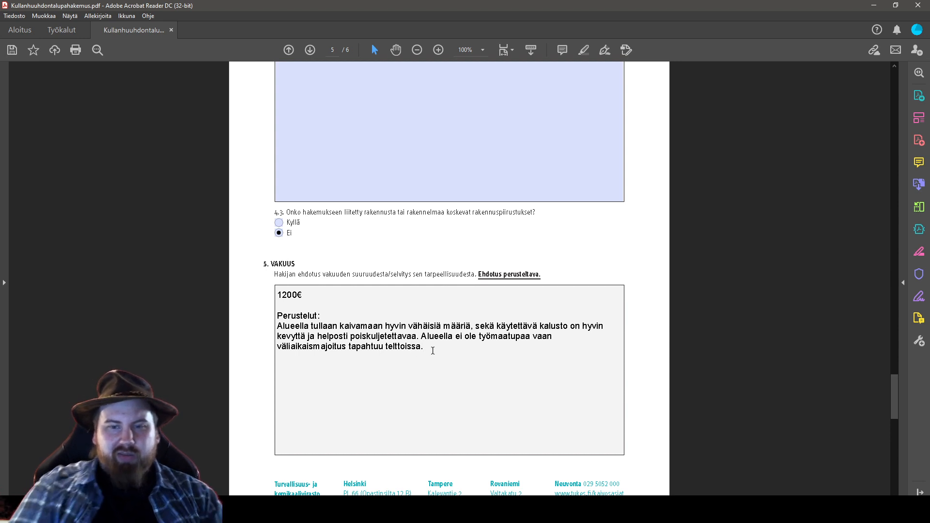
{"action": "type", "text": "jotka po"}
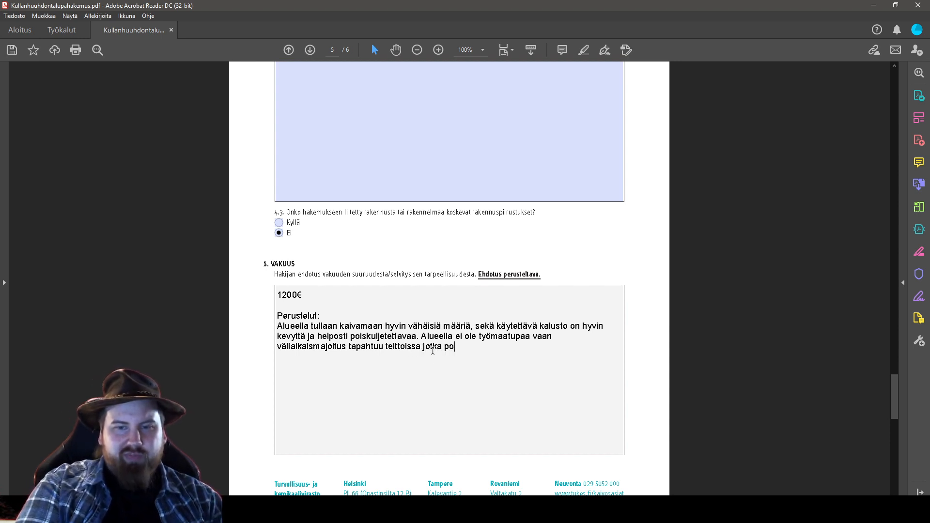
{"action": "type", "text": "istetaan kaivuiden p"}
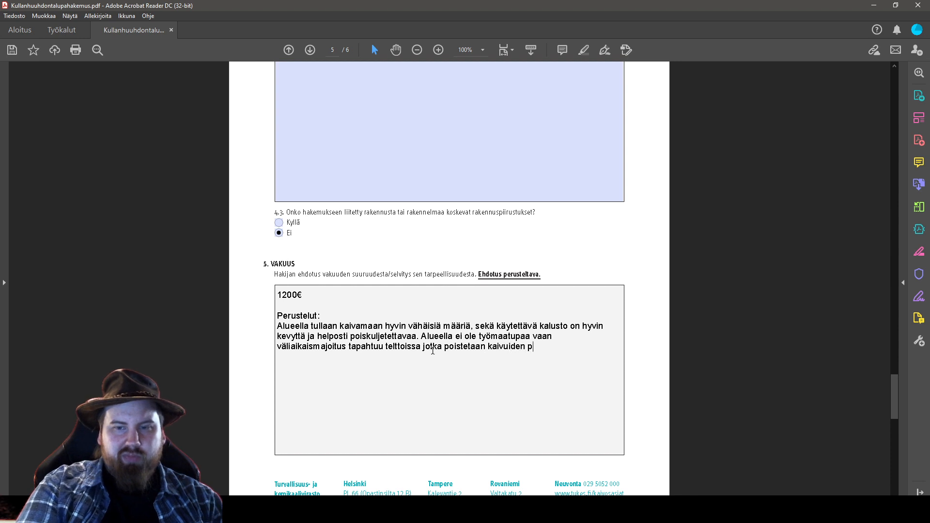
{"action": "type", "text": "äätyttyä joka "}
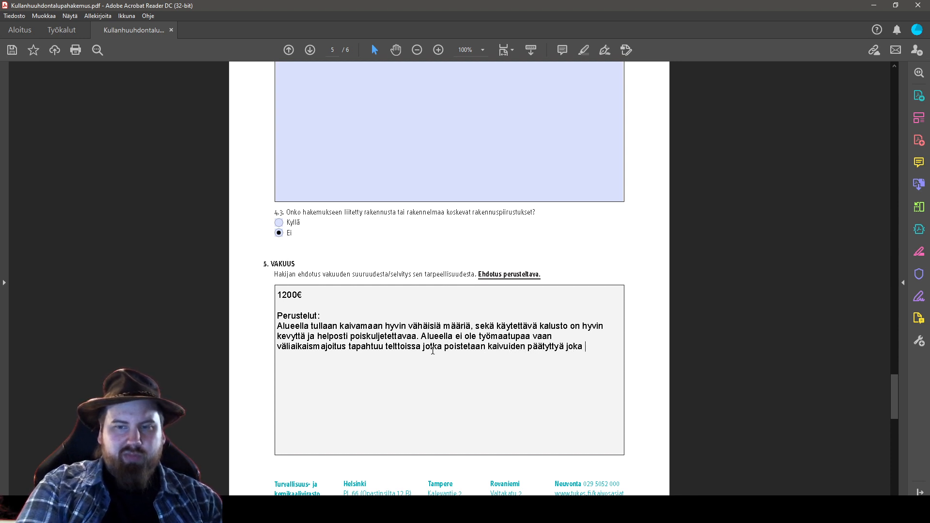
{"action": "type", "text": "vuosi."}
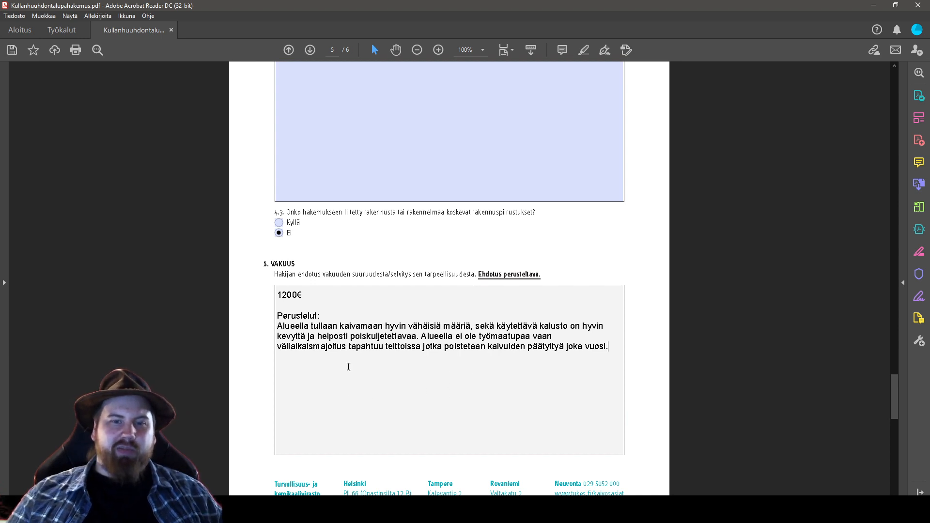
{"action": "left_click", "coordinate": [290, 296]}
{"action": "left_click", "coordinate": [302, 295]}
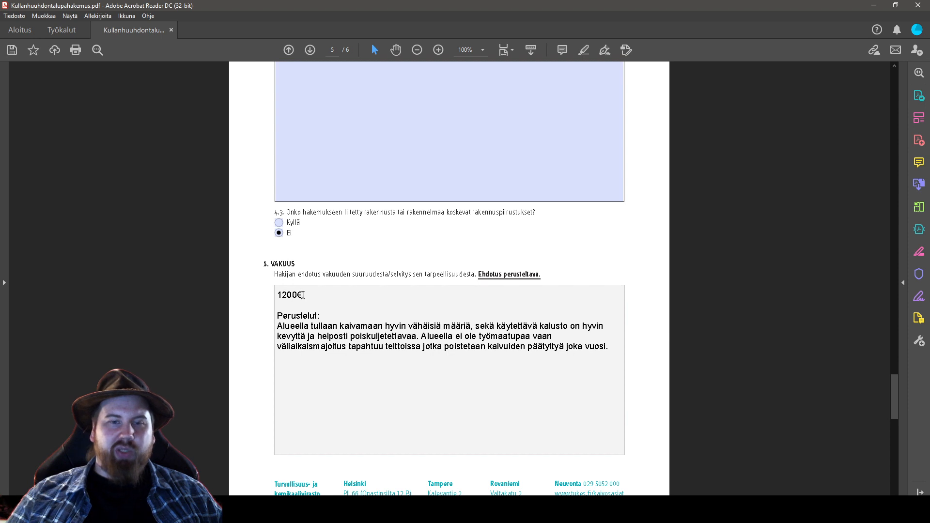
{"action": "left_click", "coordinate": [317, 326]}
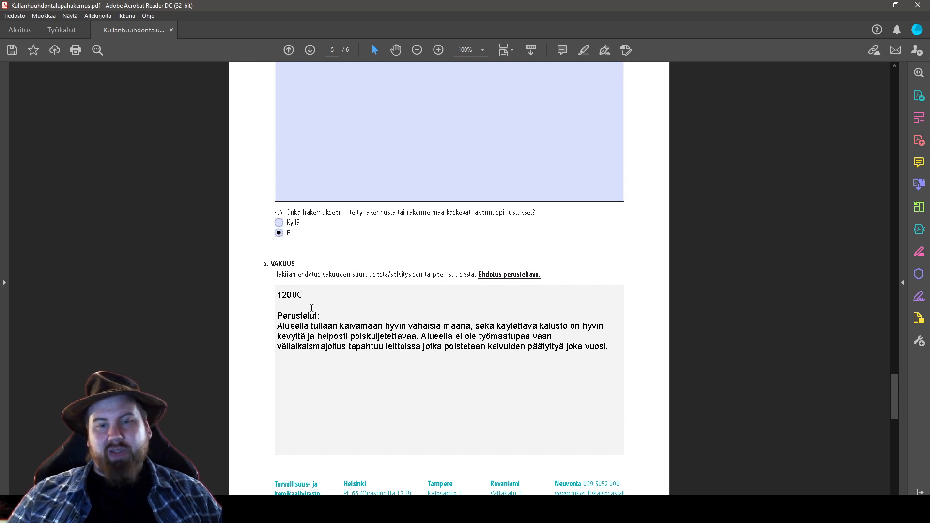
{"action": "left_click", "coordinate": [287, 296]}
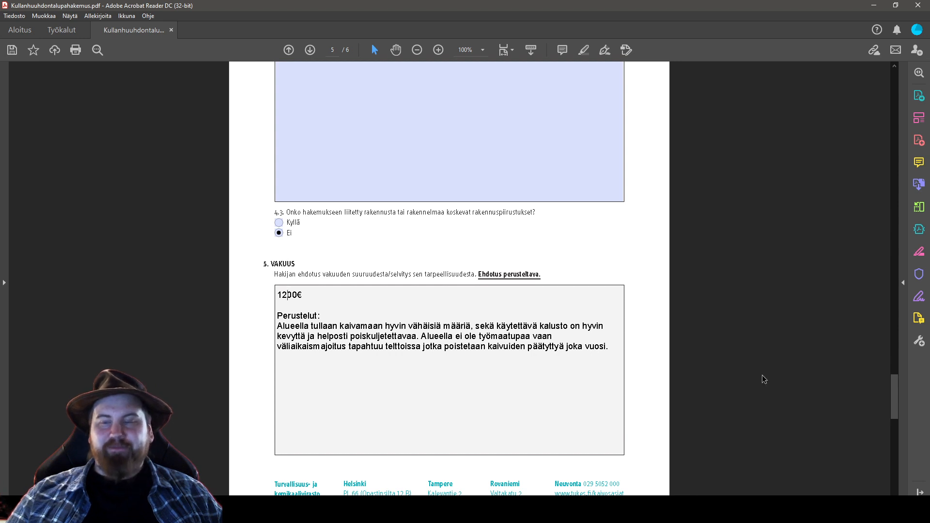
Go to page 6 and leave the section 6 'Muut tiedot' box empty
{"action": "scroll", "coordinate": [700, 409], "scroll_direction": "down", "scroll_amount": 10}
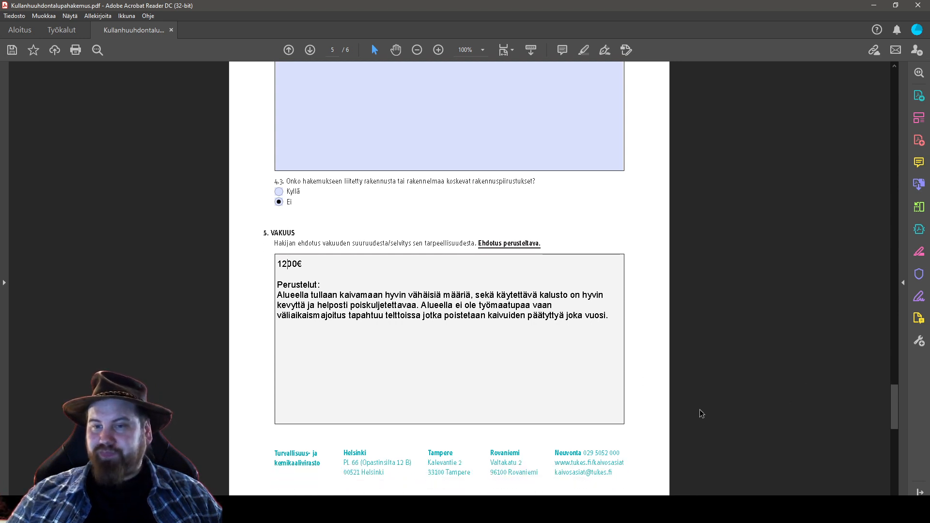
{"action": "scroll", "coordinate": [744, 397], "scroll_direction": "up", "scroll_amount": 2}
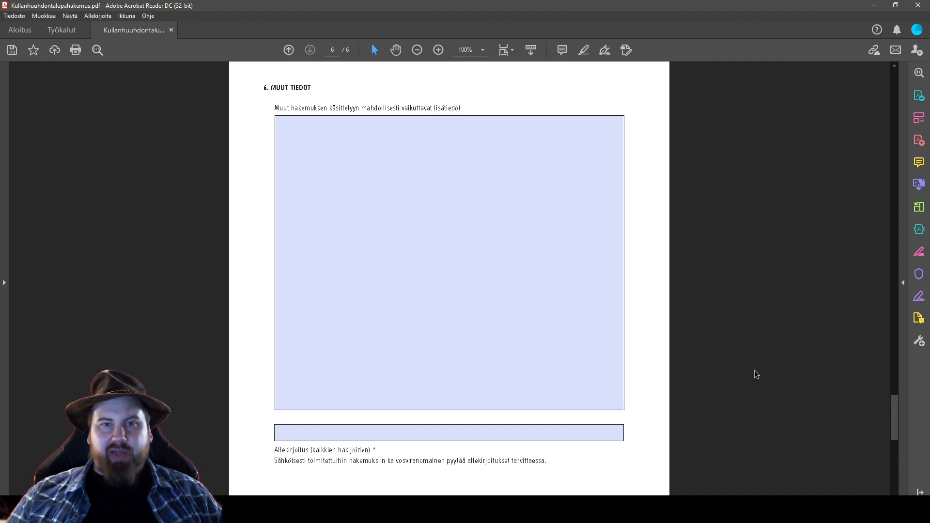
{"action": "scroll", "coordinate": [747, 351], "scroll_direction": "down", "scroll_amount": 3}
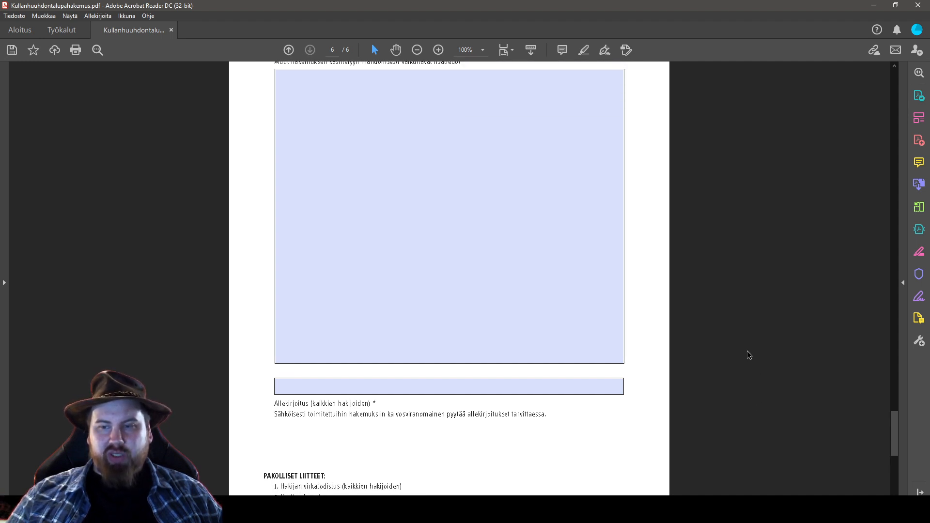
{"action": "scroll", "coordinate": [747, 351], "scroll_direction": "down", "scroll_amount": 2}
{"action": "scroll", "coordinate": [747, 351], "scroll_direction": "up", "scroll_amount": 5}
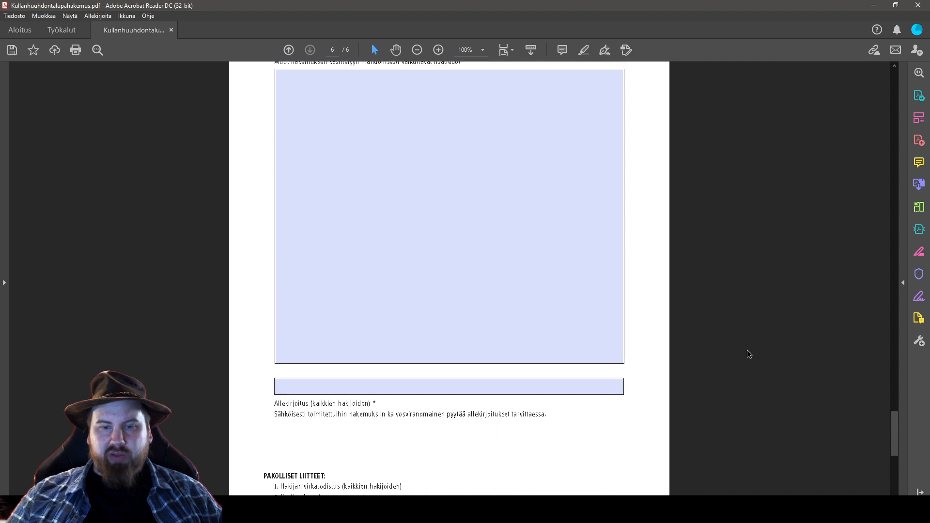
{"action": "left_click", "coordinate": [399, 242]}
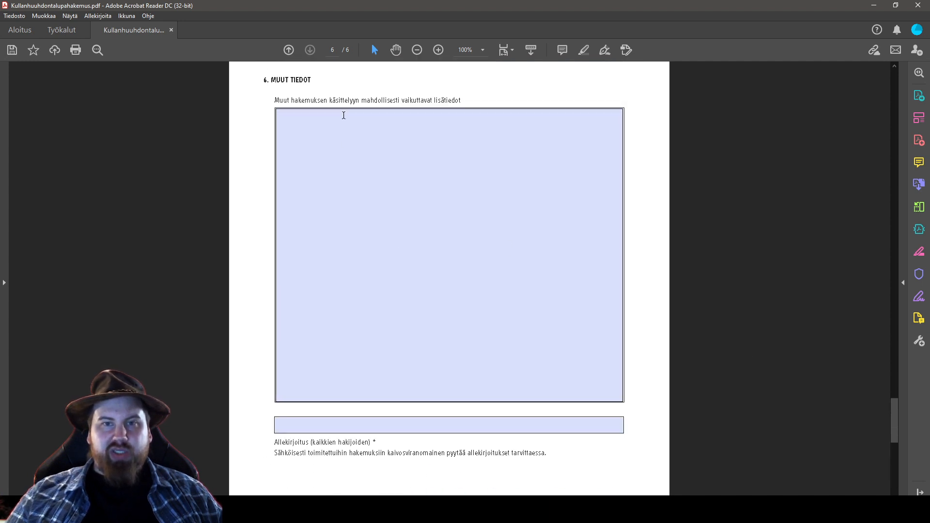
{"action": "left_click", "coordinate": [447, 145]}
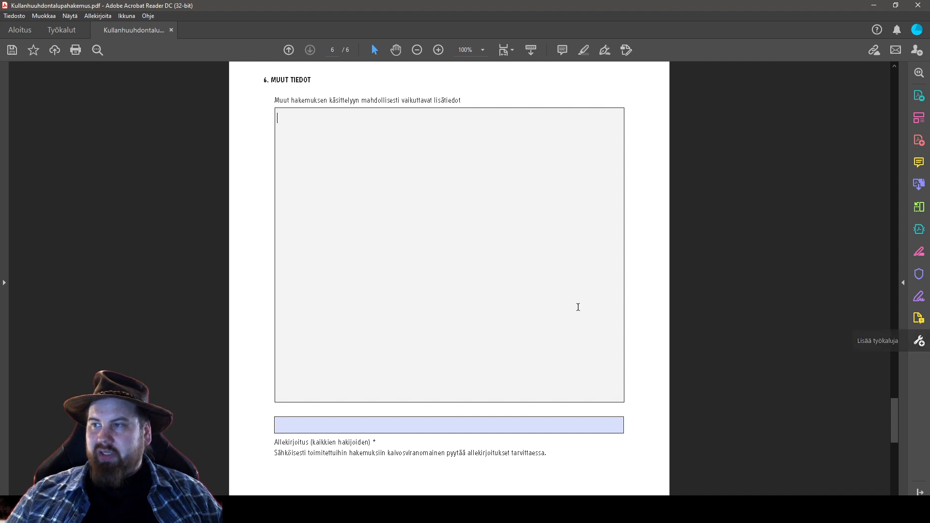
{"action": "left_click", "coordinate": [696, 284]}
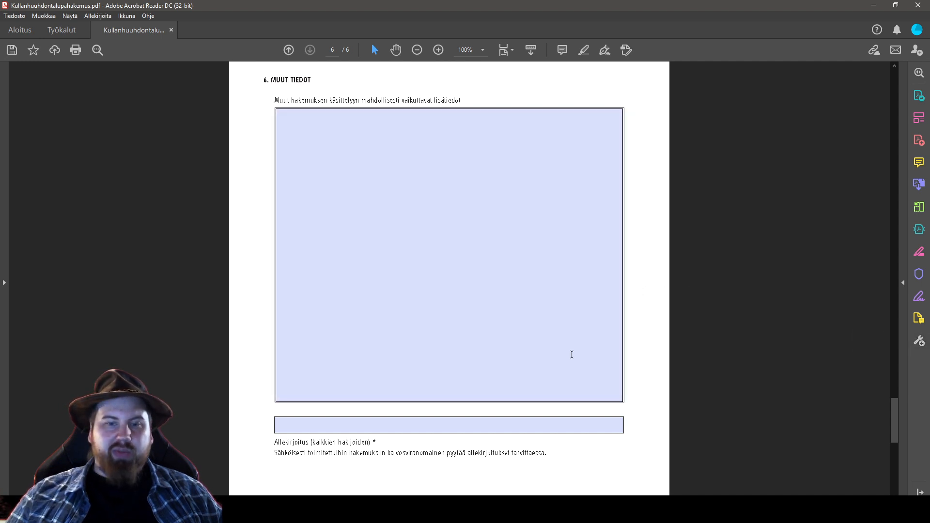
Leave the signature field blank and read its note that all applicants must sign
{"action": "left_click", "coordinate": [289, 427]}
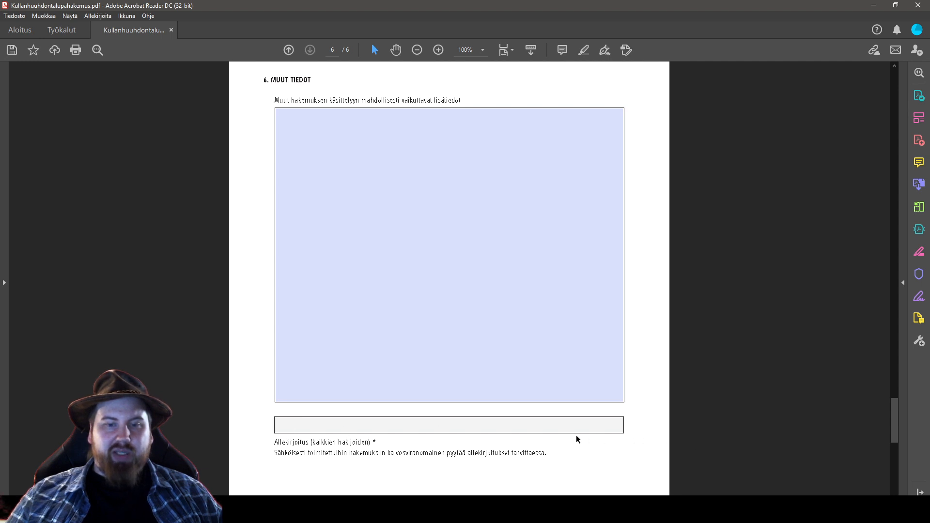
{"action": "scroll", "coordinate": [678, 417], "scroll_direction": "down", "scroll_amount": 1}
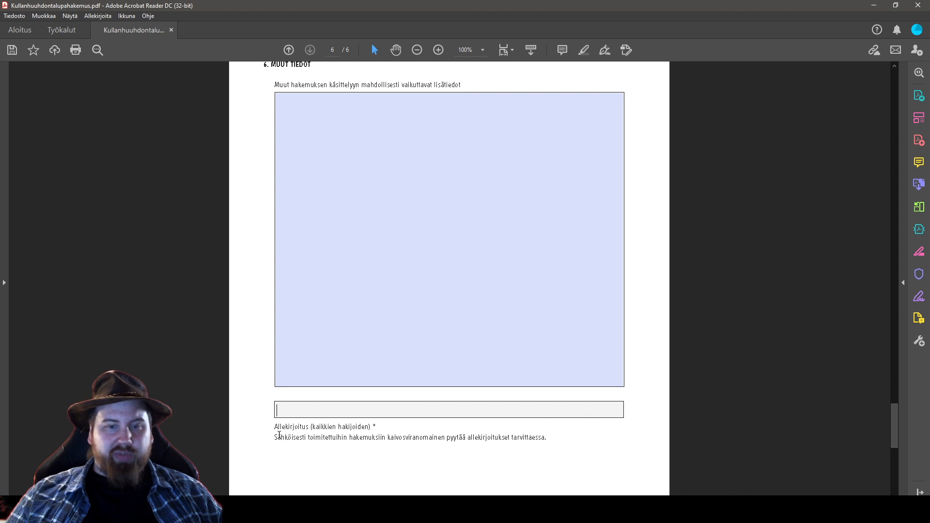
{"action": "mouse_move", "coordinate": [276, 428]}
{"action": "left_mouse_down"}
{"action": "mouse_move", "coordinate": [382, 430]}
{"action": "mouse_move", "coordinate": [315, 429]}
{"action": "left_mouse_up"}
{"action": "left_click", "coordinate": [383, 427]}
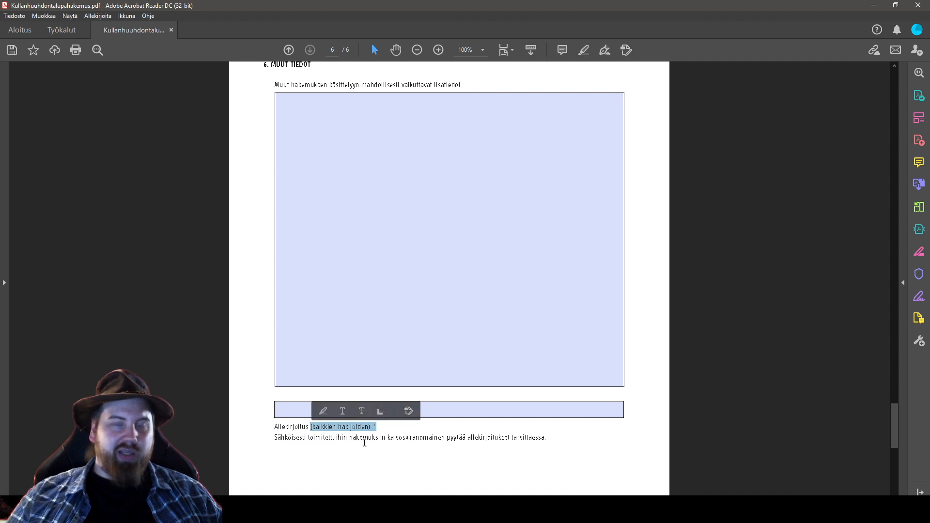
{"action": "left_click", "coordinate": [290, 439]}
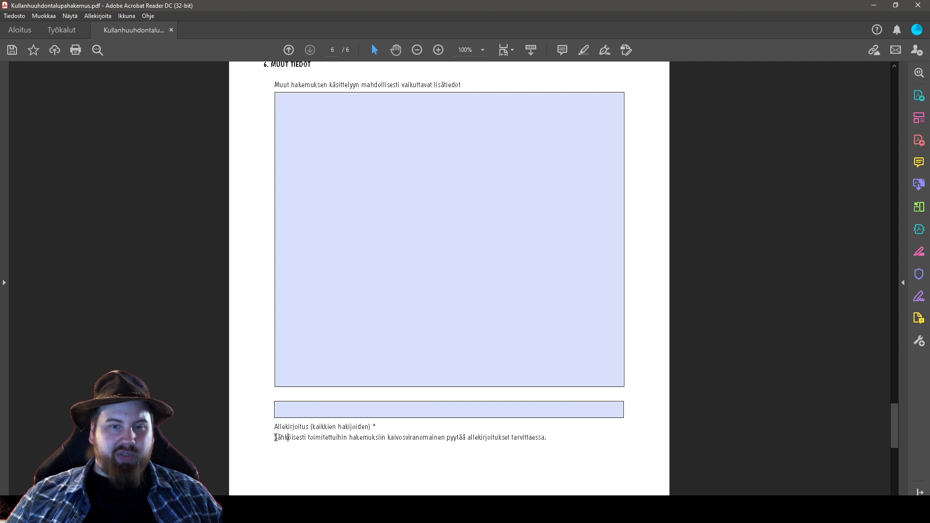
{"action": "left_click_drag", "start_coordinate": [276, 438], "coordinate": [347, 439]}
{"action": "left_click", "coordinate": [383, 439]}
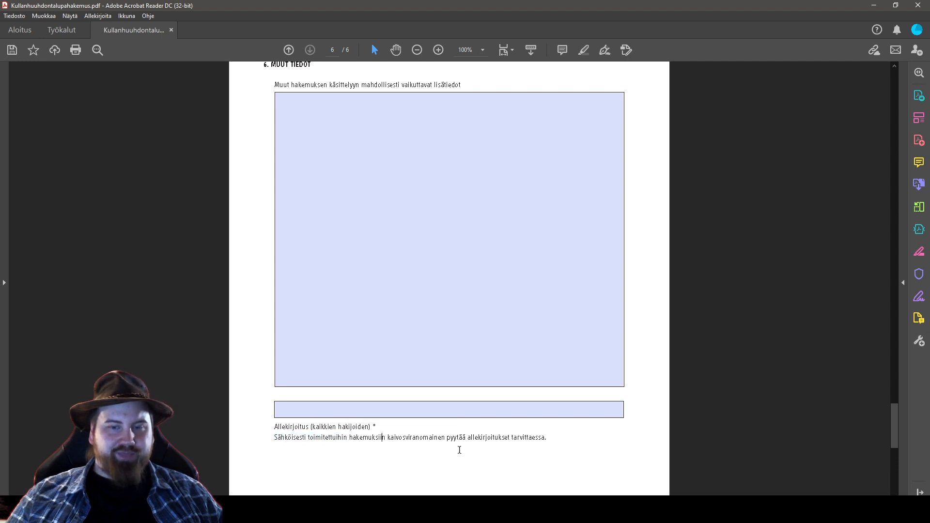
{"action": "left_click_drag", "start_coordinate": [548, 438], "coordinate": [274, 439]}
{"action": "left_click", "coordinate": [569, 444]}
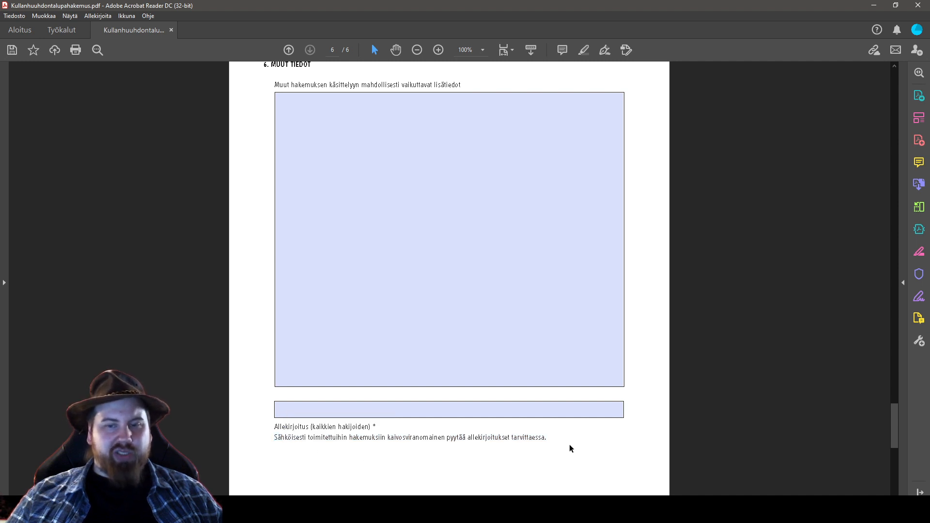
Read the PAKOLLISET LIITTEET items: the applicant's official certificate and 'Kartta alueesta'
{"action": "scroll", "coordinate": [506, 438], "scroll_direction": "down", "scroll_amount": 1}
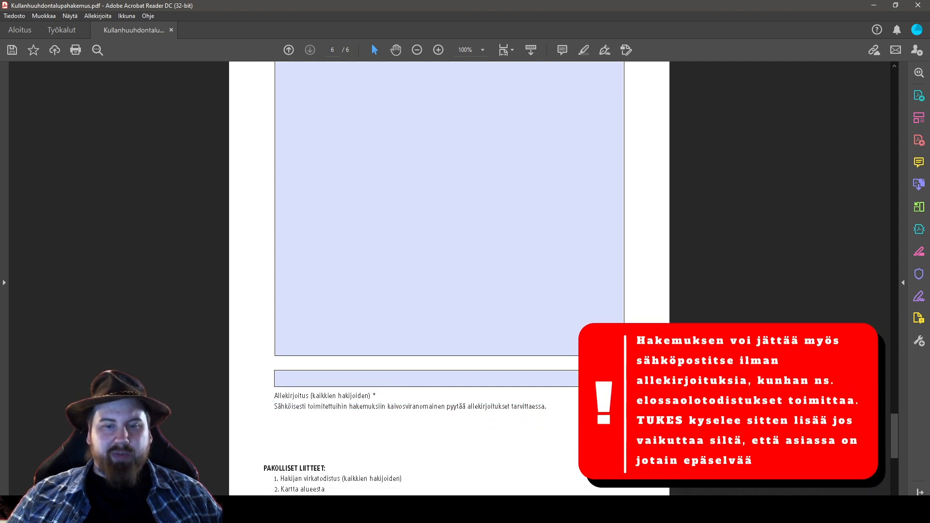
{"action": "scroll", "coordinate": [541, 381], "scroll_direction": "down", "scroll_amount": 3}
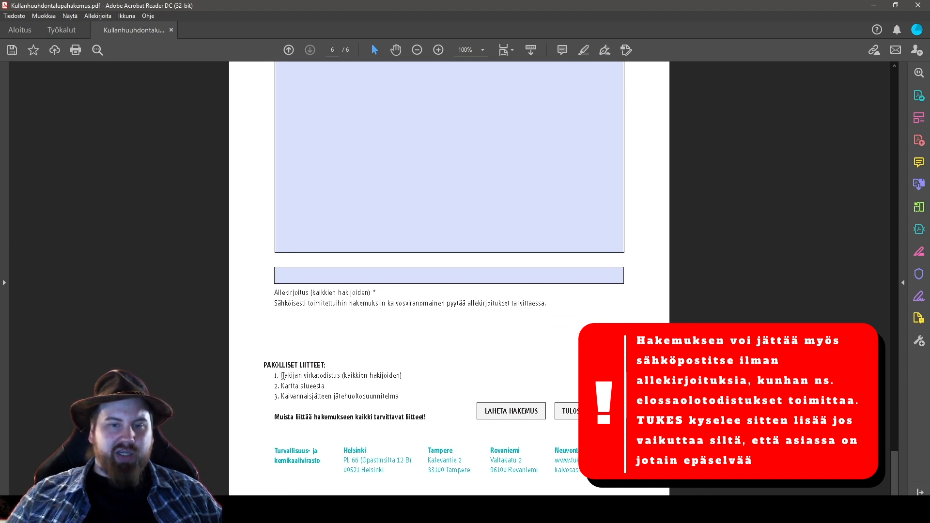
{"action": "left_click_drag", "start_coordinate": [282, 376], "coordinate": [371, 377]}
{"action": "left_click", "coordinate": [413, 379]}
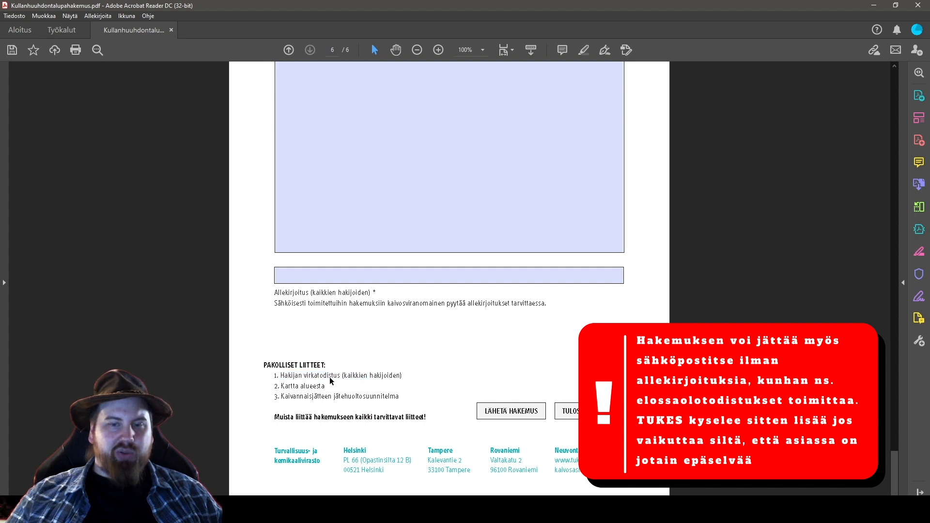
{"action": "left_click_drag", "start_coordinate": [397, 375], "coordinate": [314, 376]}
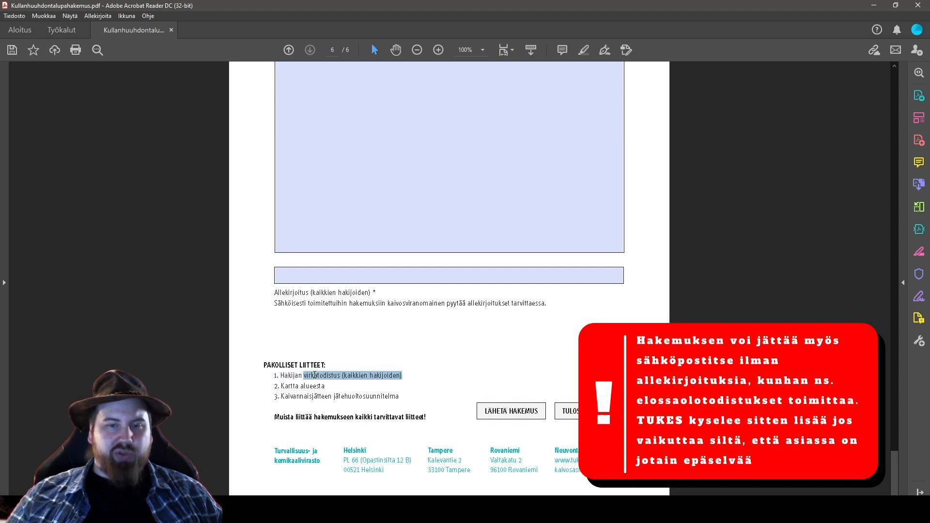
{"action": "left_click", "coordinate": [334, 396]}
{"action": "left_click", "coordinate": [325, 386]}
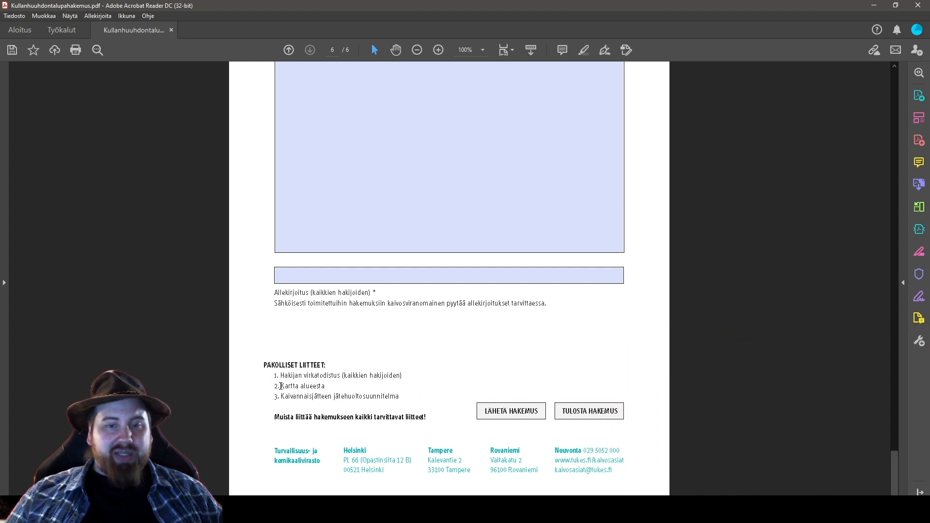
{"action": "left_click", "coordinate": [339, 385]}
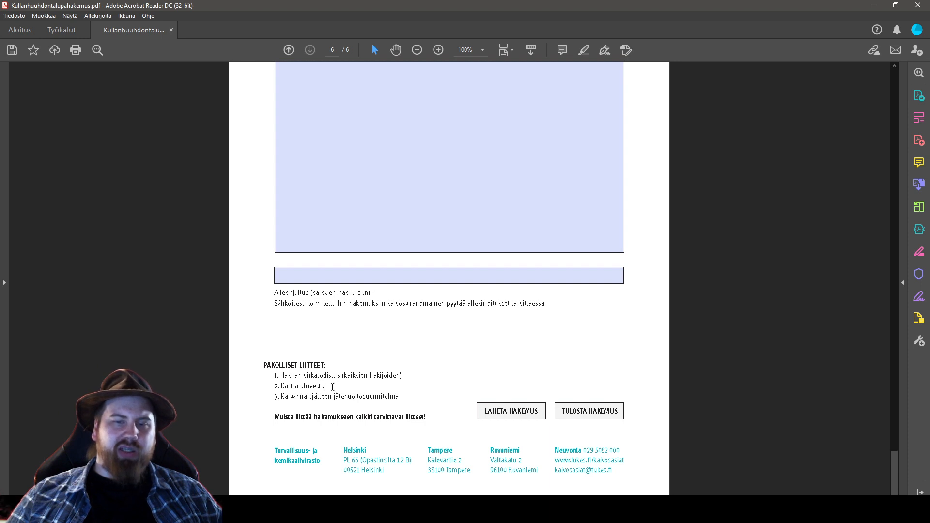
{"action": "left_click", "coordinate": [342, 387]}
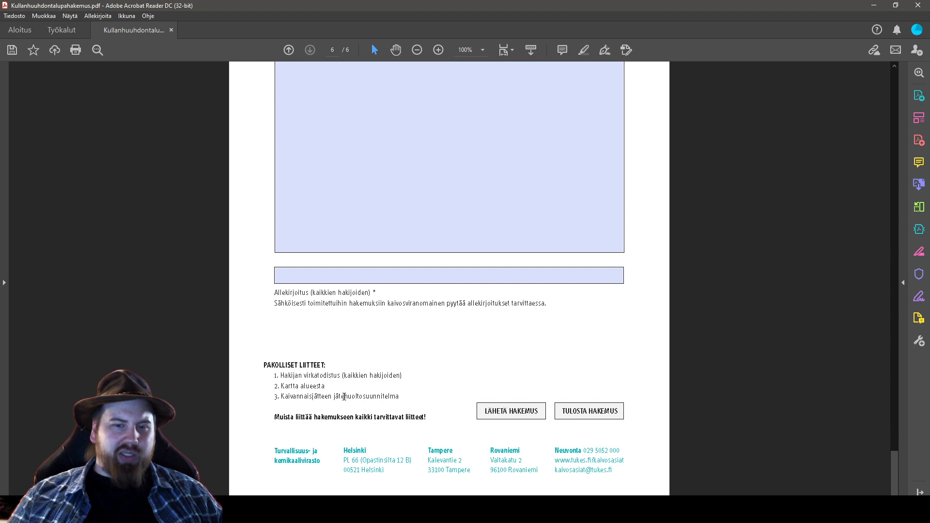
{"action": "left_click_drag", "start_coordinate": [347, 386], "coordinate": [344, 390]}
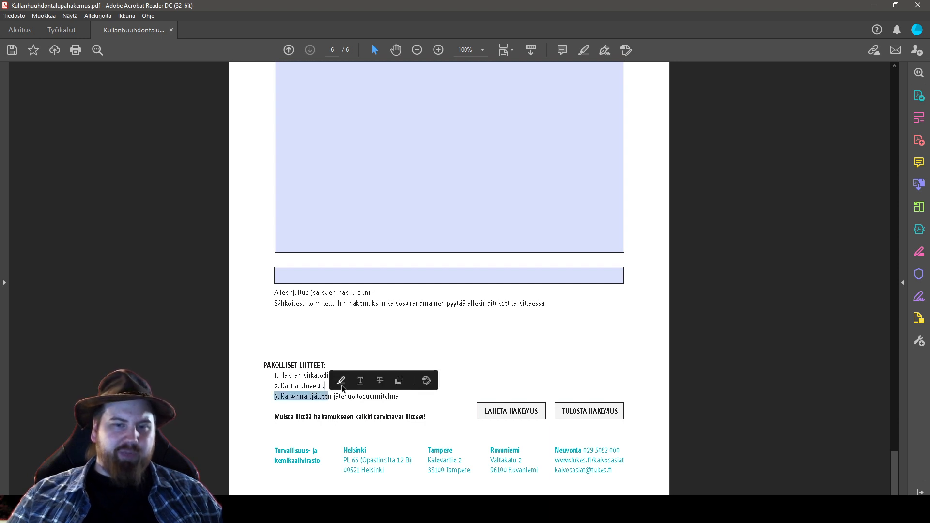
{"action": "left_click", "coordinate": [379, 413]}
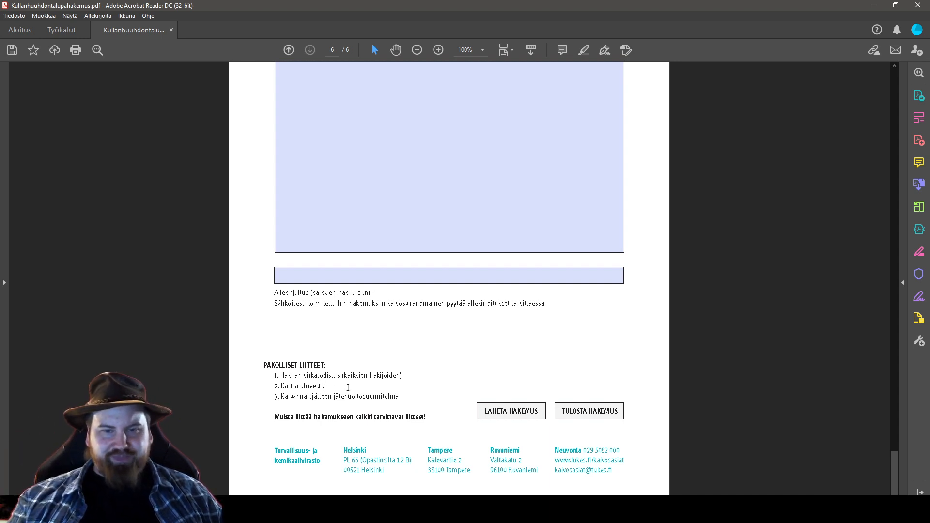
{"action": "left_click", "coordinate": [318, 403]}
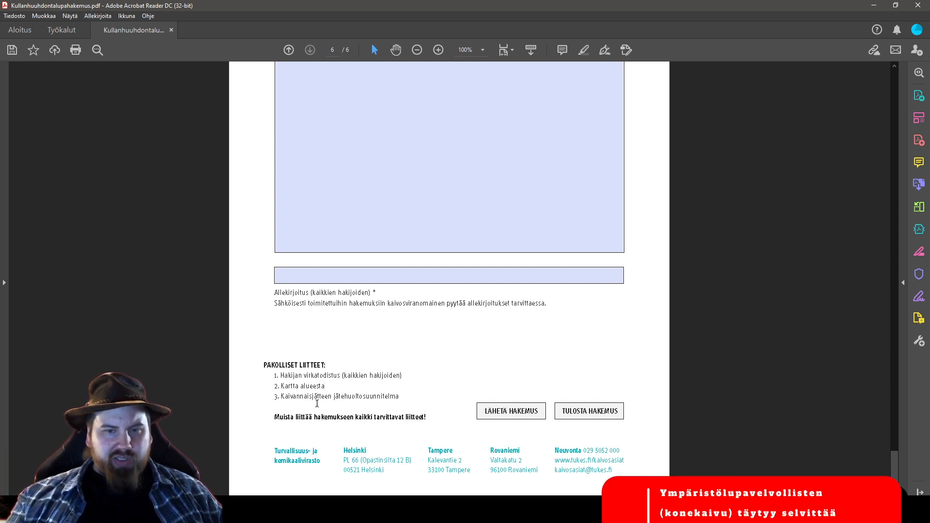
{"action": "left_click", "coordinate": [402, 399]}
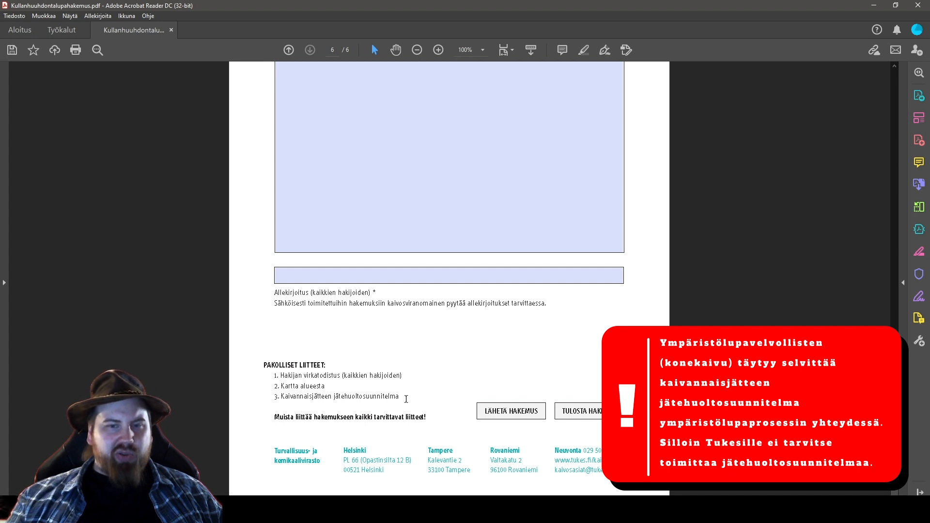